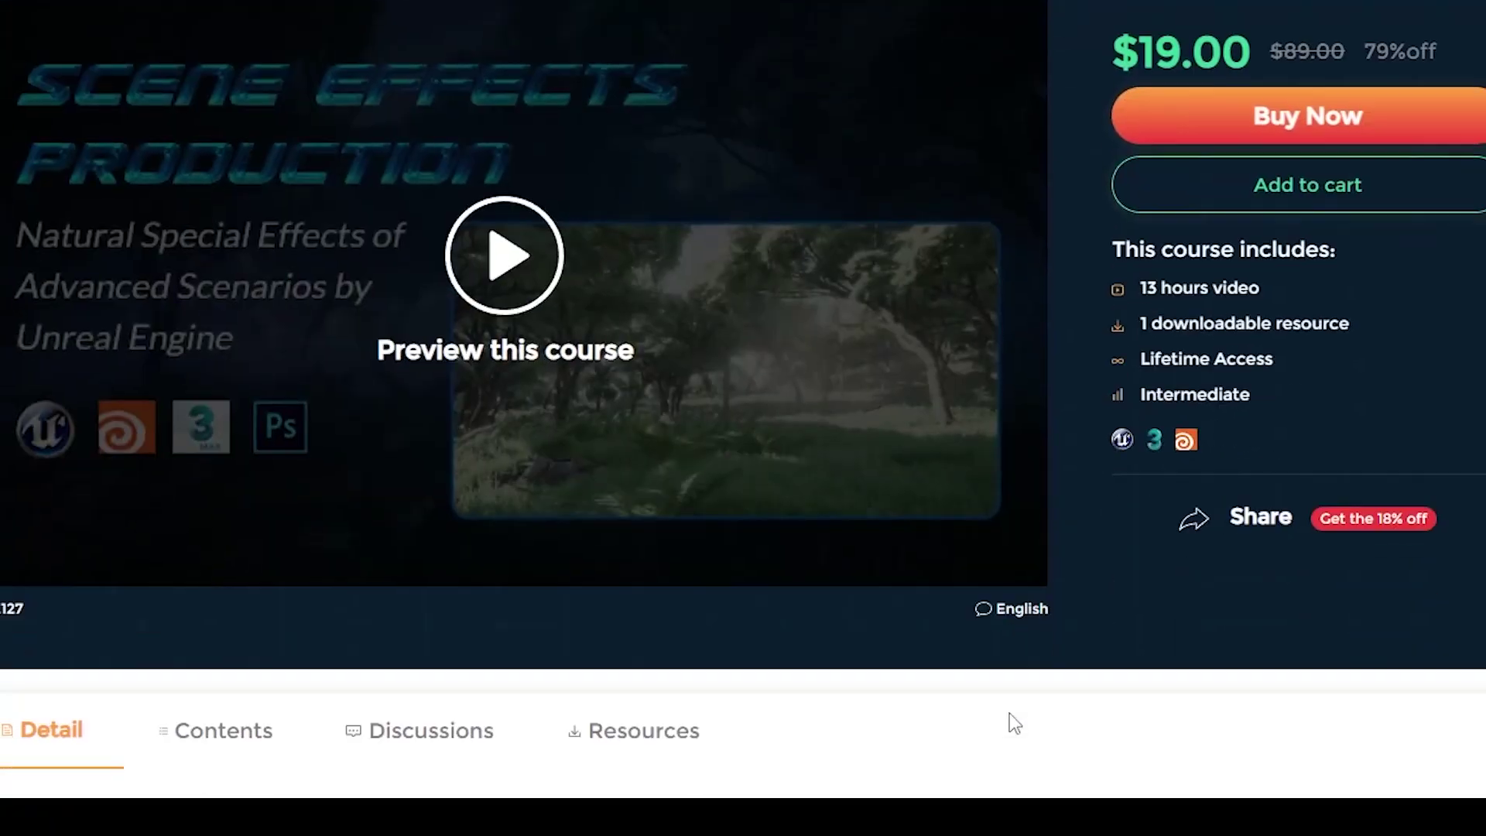
# Show the Wingfox UE4 natural-scene VFX course's Contents lesson list, then return to the page top.
pyautogui.scroll(-5, 1009, 712)
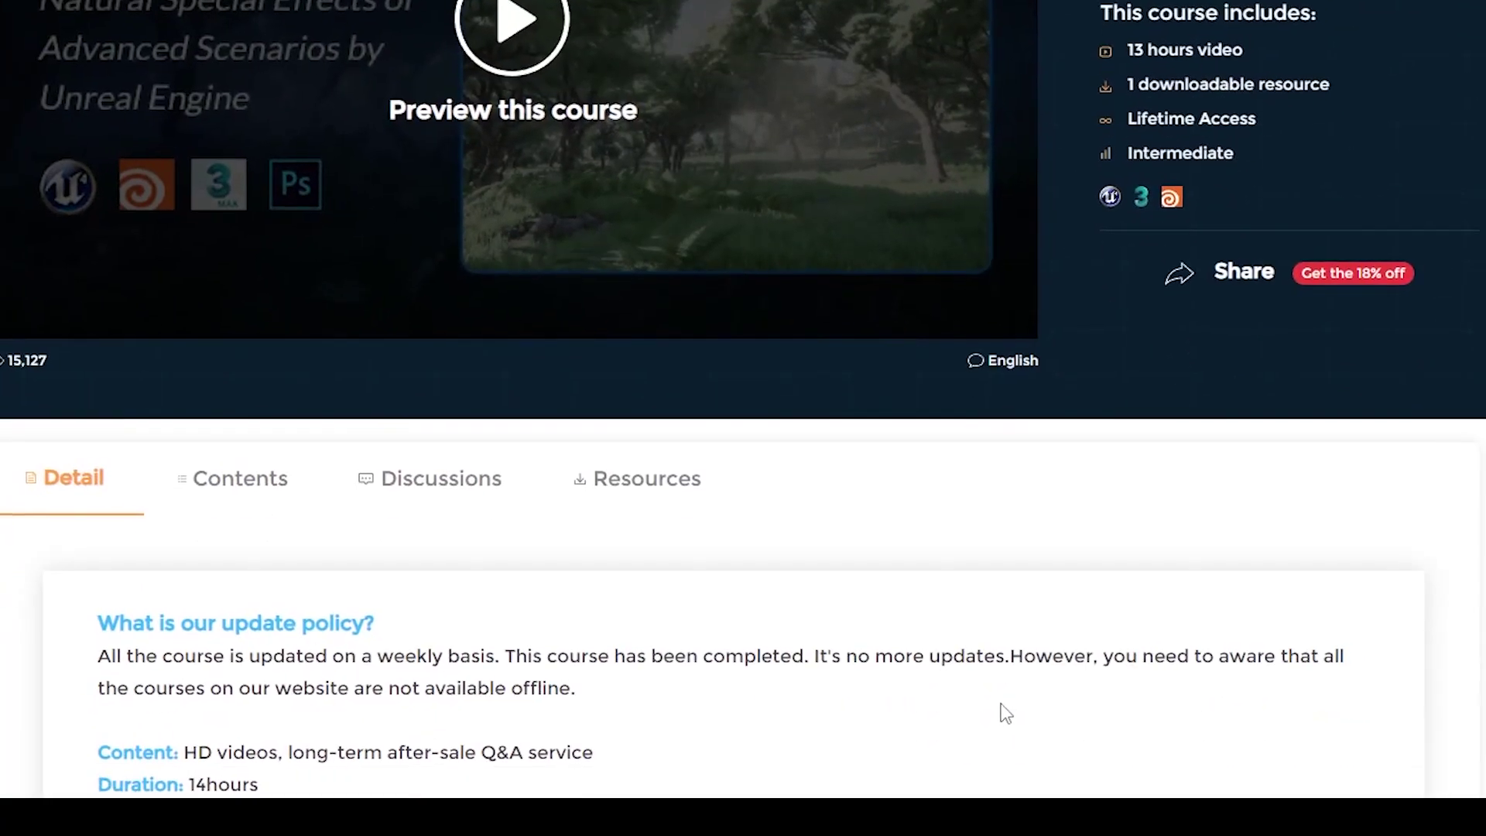
pyautogui.click(302, 285)
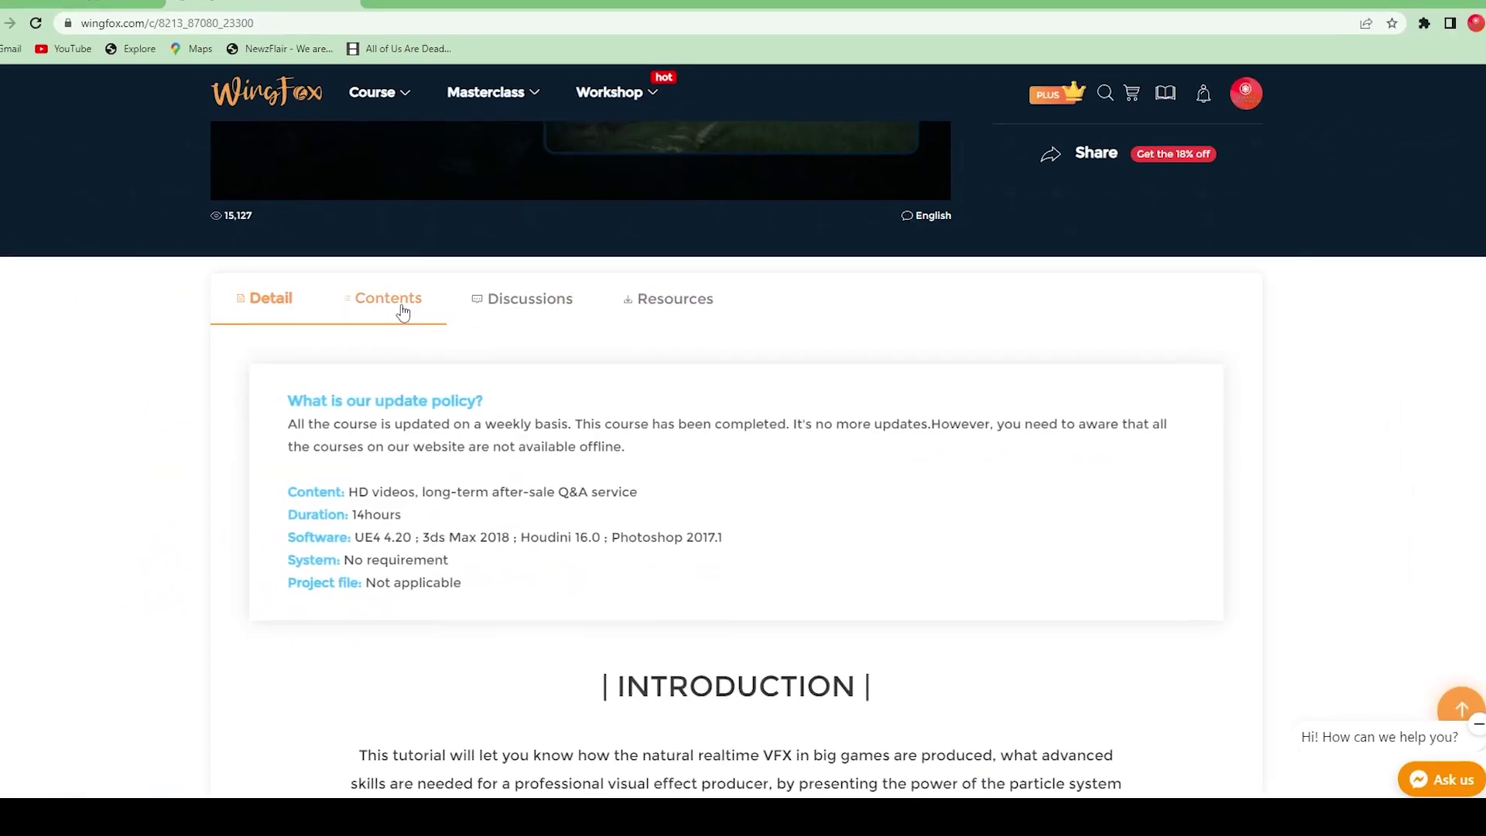
pyautogui.click(398, 312)
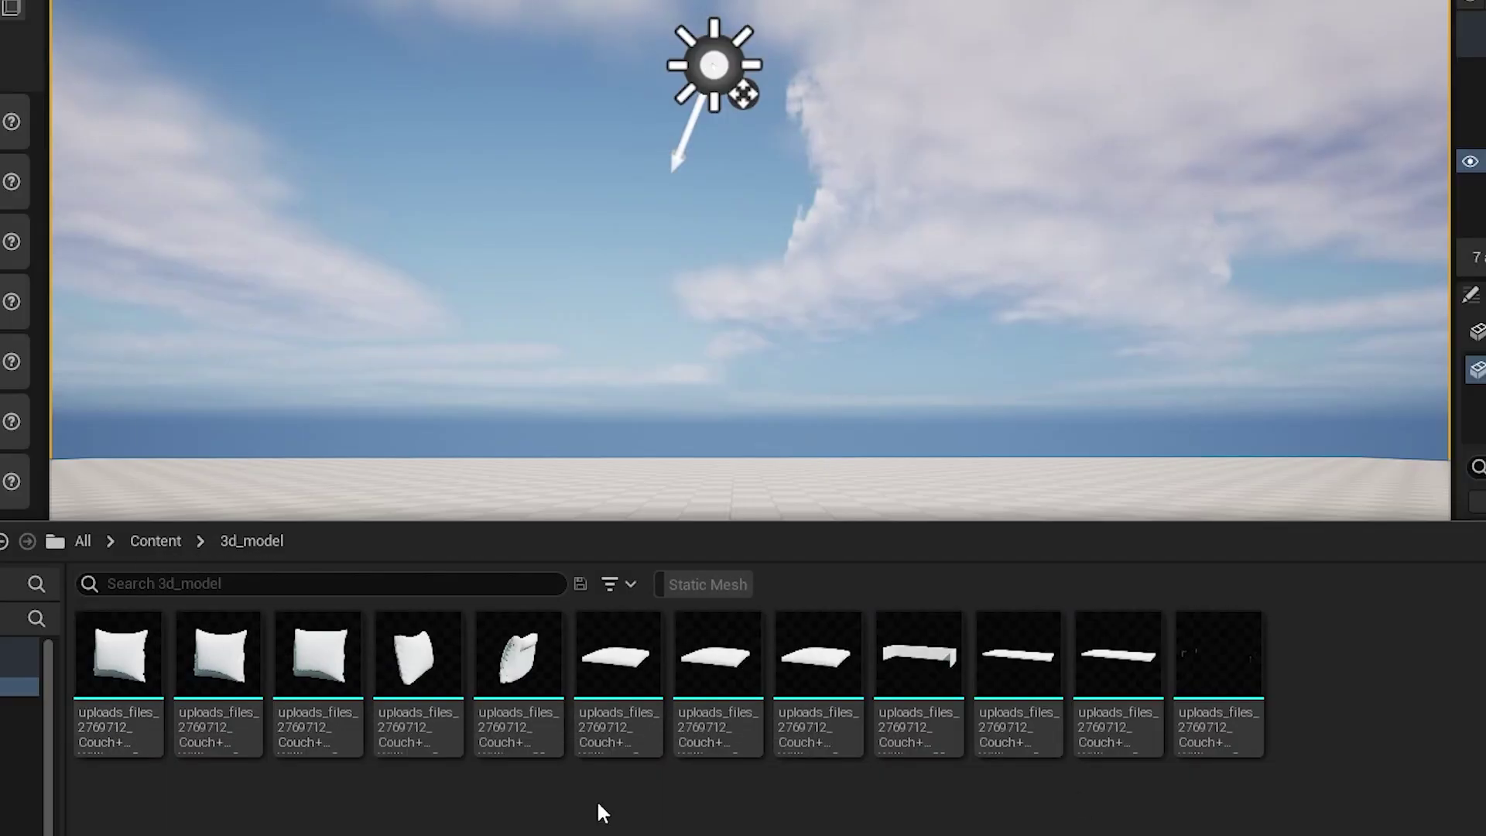
# Place all twelve couch parts from the Content Drawer onto the level floor.
pyautogui.click(89, 680)
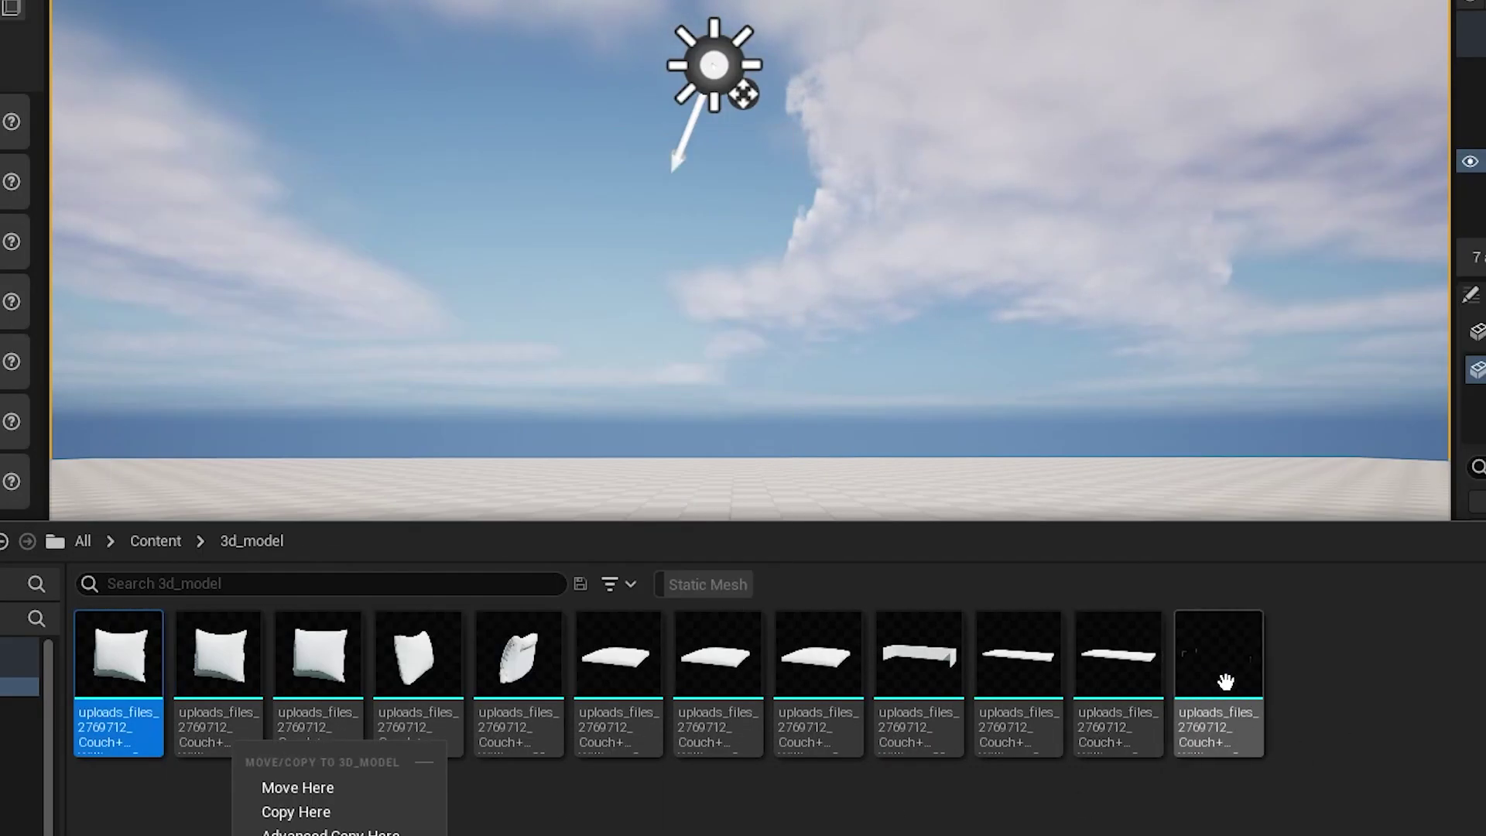
pyautogui.keyDown('shift'); pyautogui.click(1230, 685); pyautogui.keyUp('shift')
pyautogui.moveTo(1237, 698); pyautogui.dragTo(729, 617)
# Fly the camera around the placed couch to inspect it from several sides.
pyautogui.moveTo(921, 649); pyautogui.dragTo(804, 749, button='right')
pyautogui.press('w')
pyautogui.press('d')
pyautogui.press('s')
pyautogui.press('d')
pyautogui.press('w')
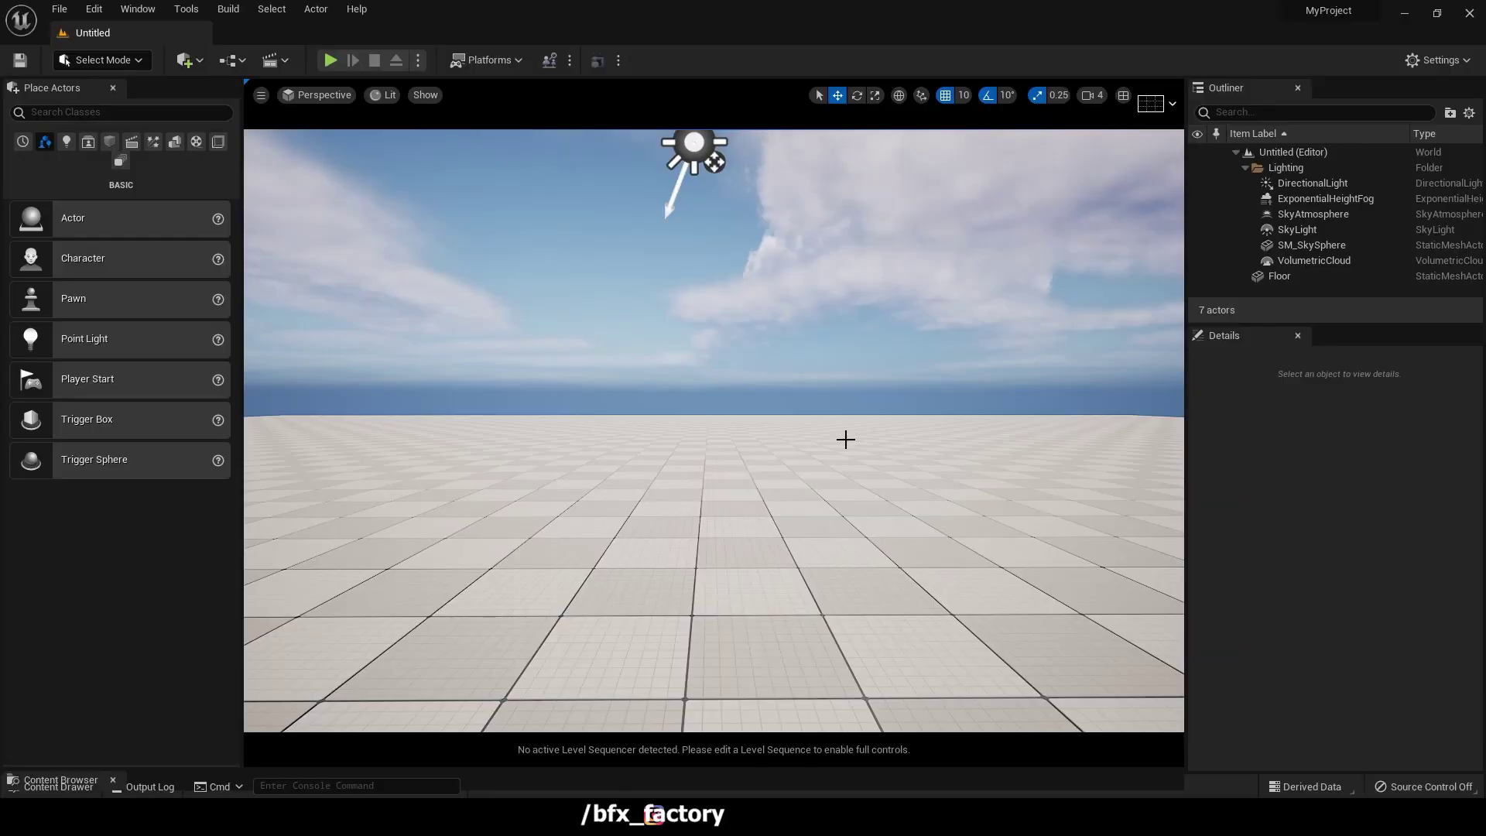
pyautogui.moveTo(844, 439); pyautogui.dragTo(842, 429, button='right')
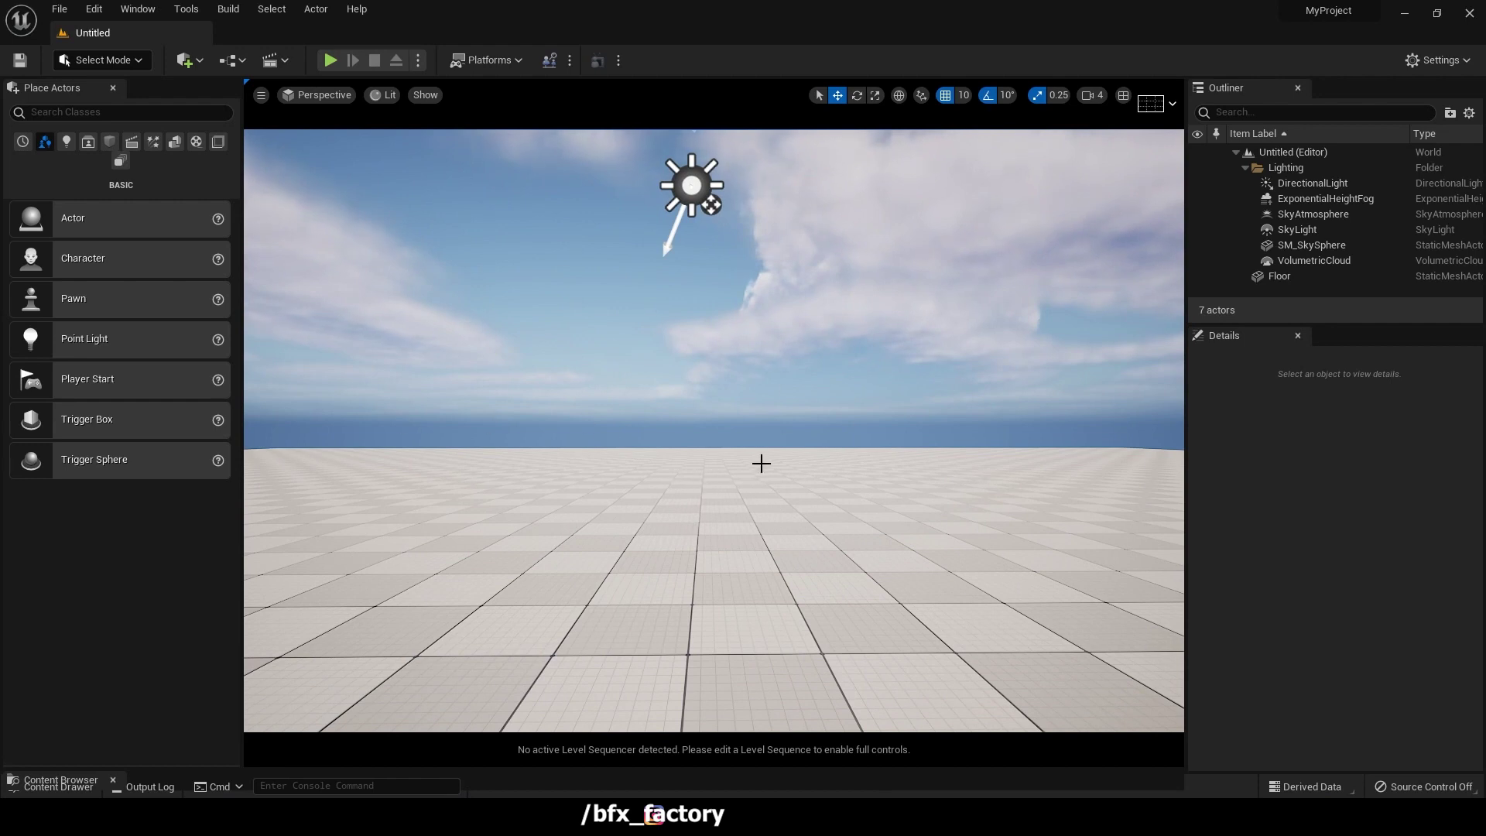
# Browse the texture and Content folders, then switch to Chrome's Couch Williams 302 download page.
pyautogui.hotkey('ctrl', 'space')
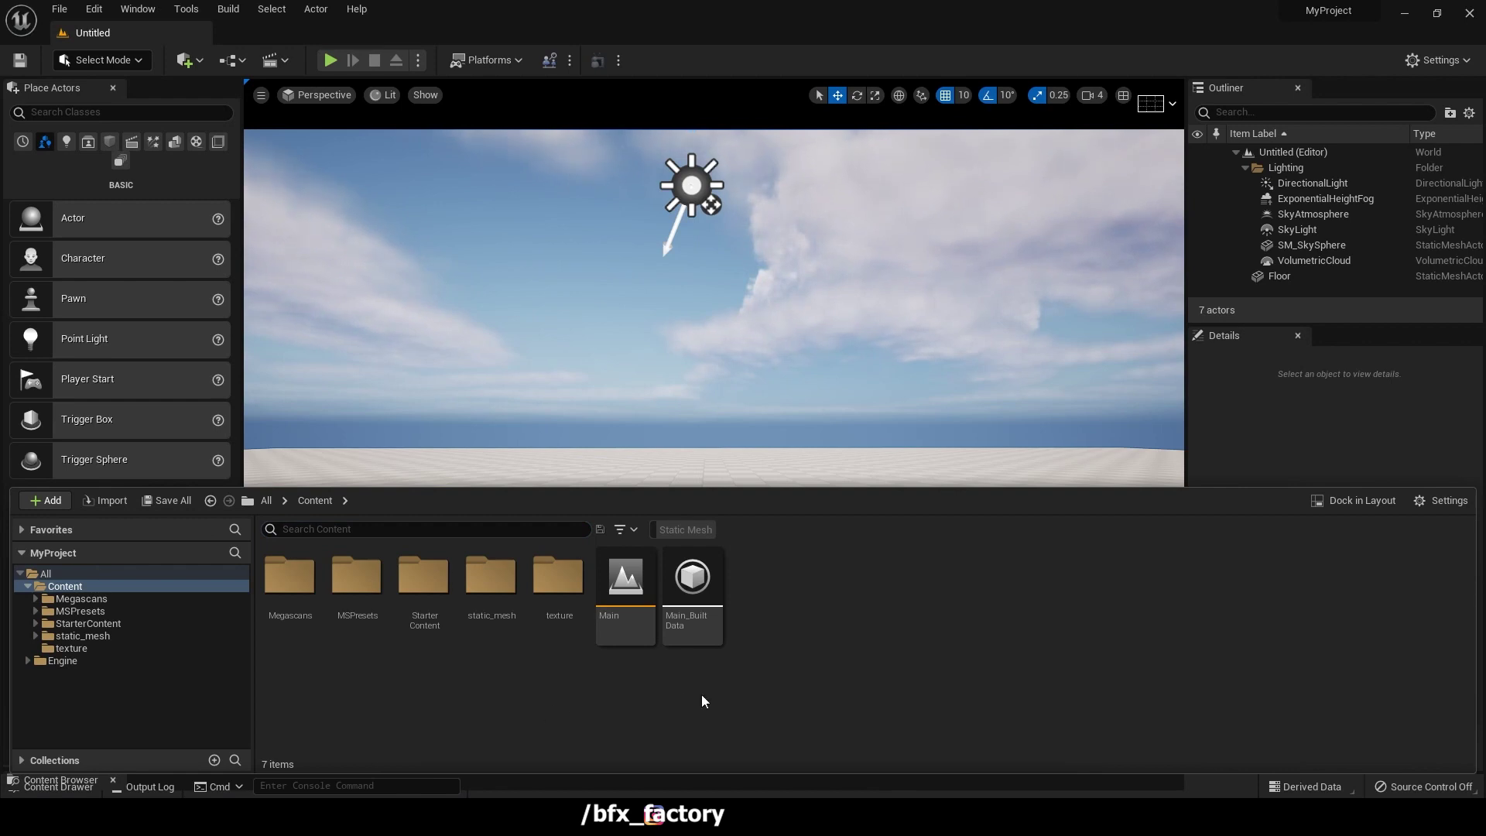
pyautogui.doubleClick(563, 583)
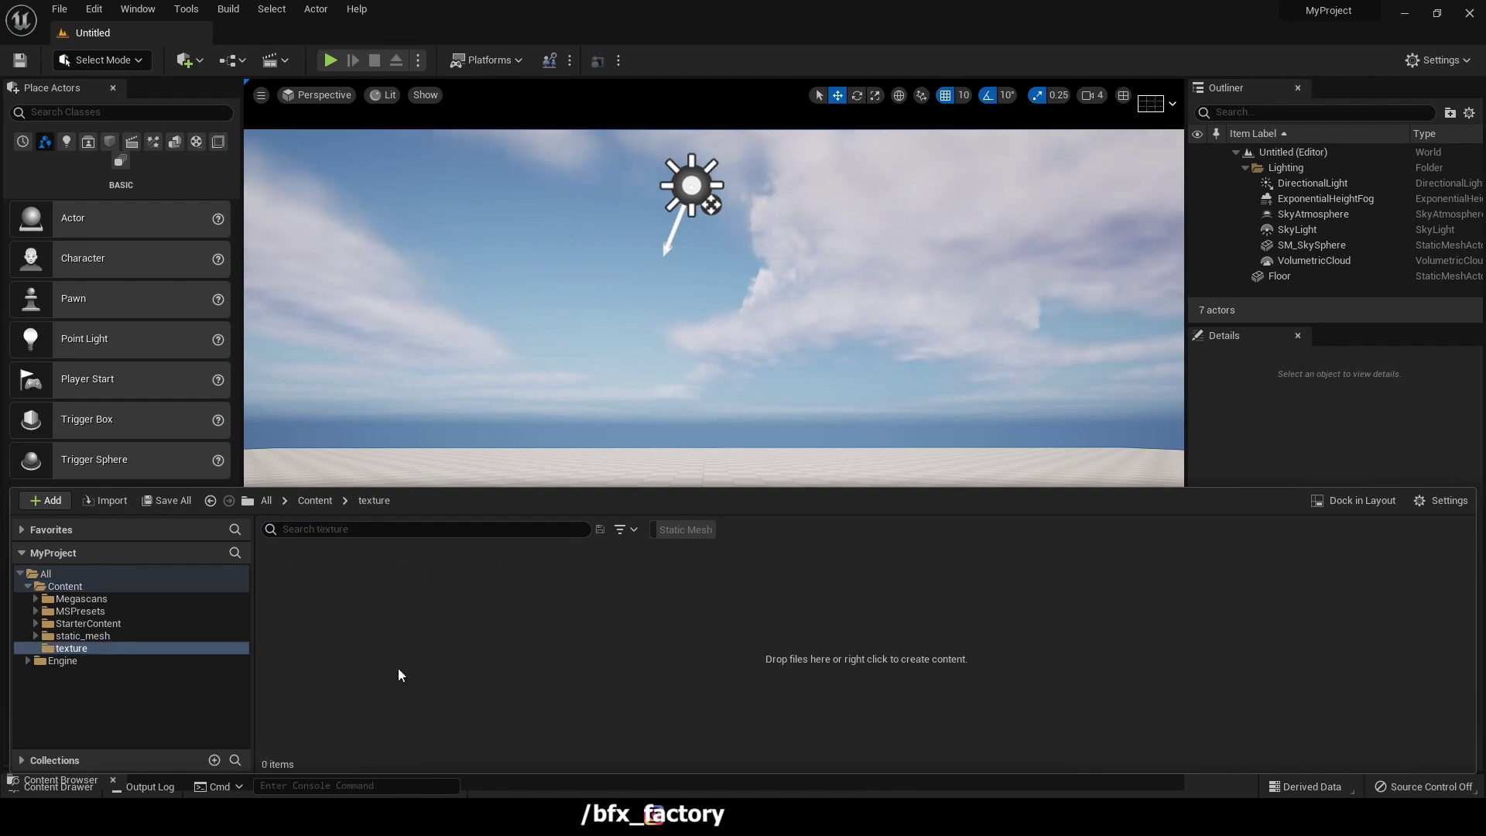
pyautogui.click(65, 586)
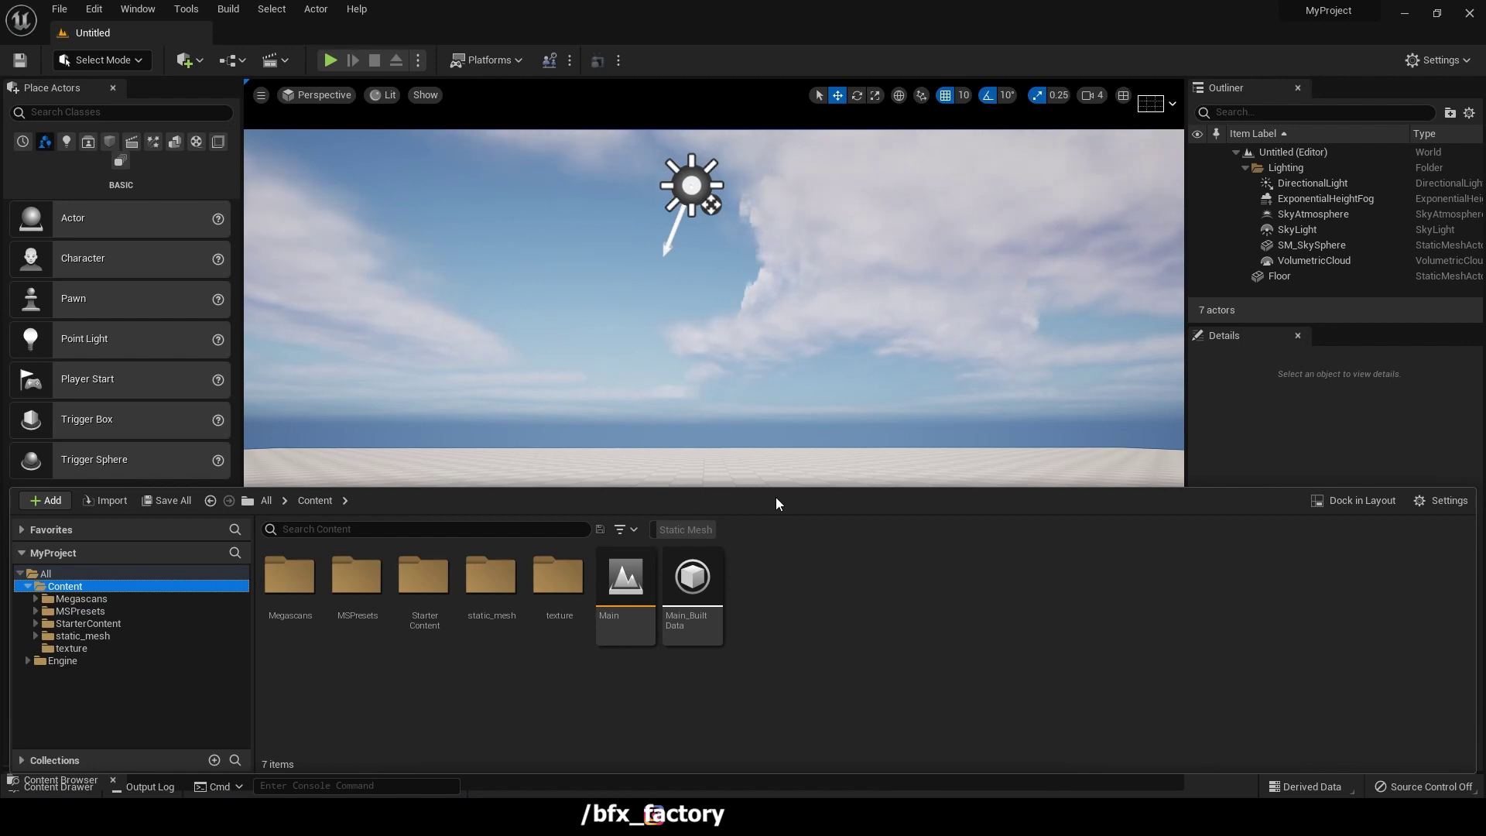
pyautogui.click(834, 814)
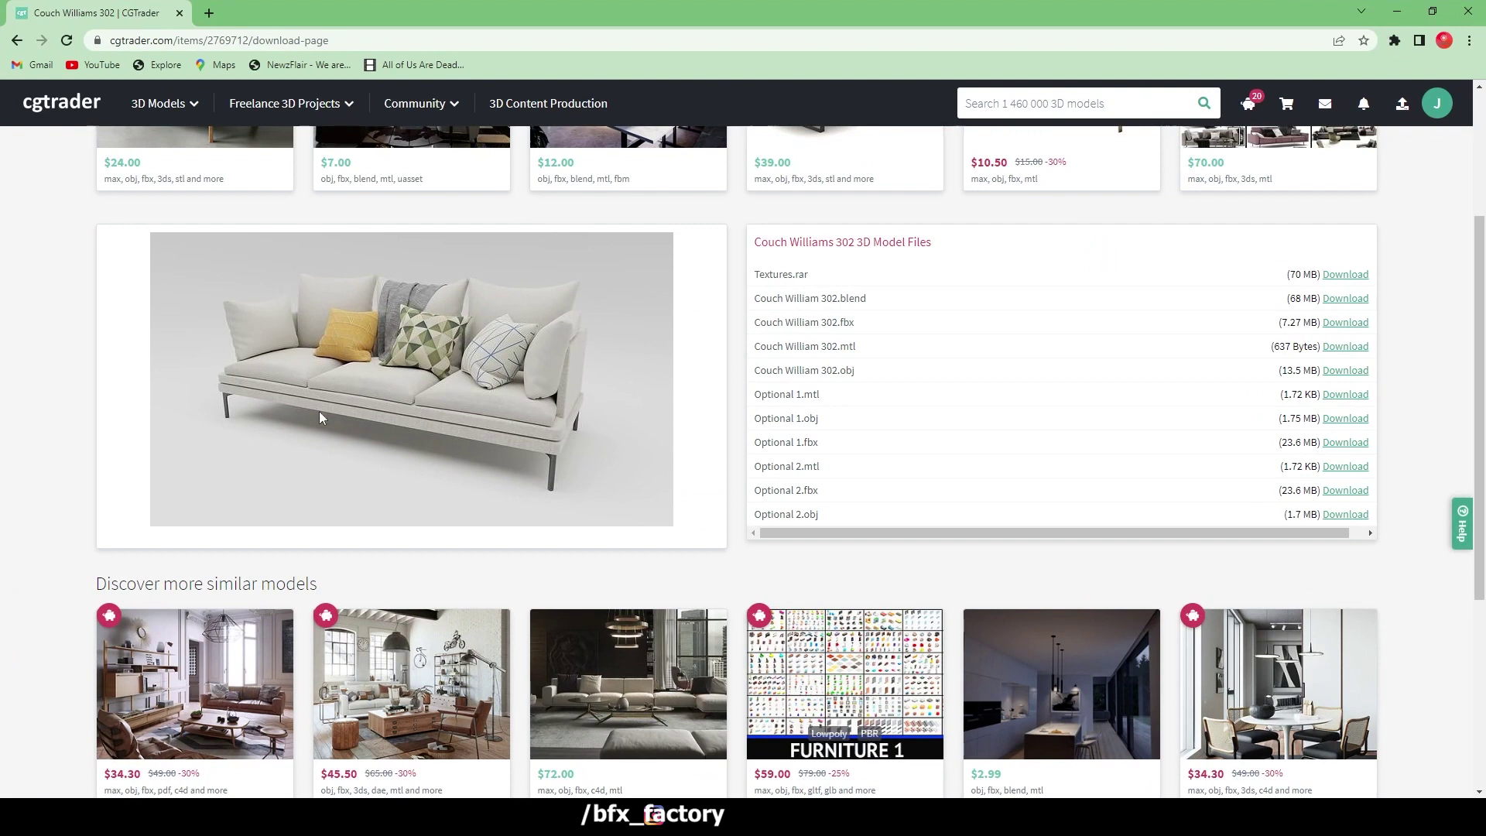
# Scroll the Couch Williams 302 download page and highlight the Textures.rar (70 MB) file name.
pyautogui.scroll(1, 604, 353)
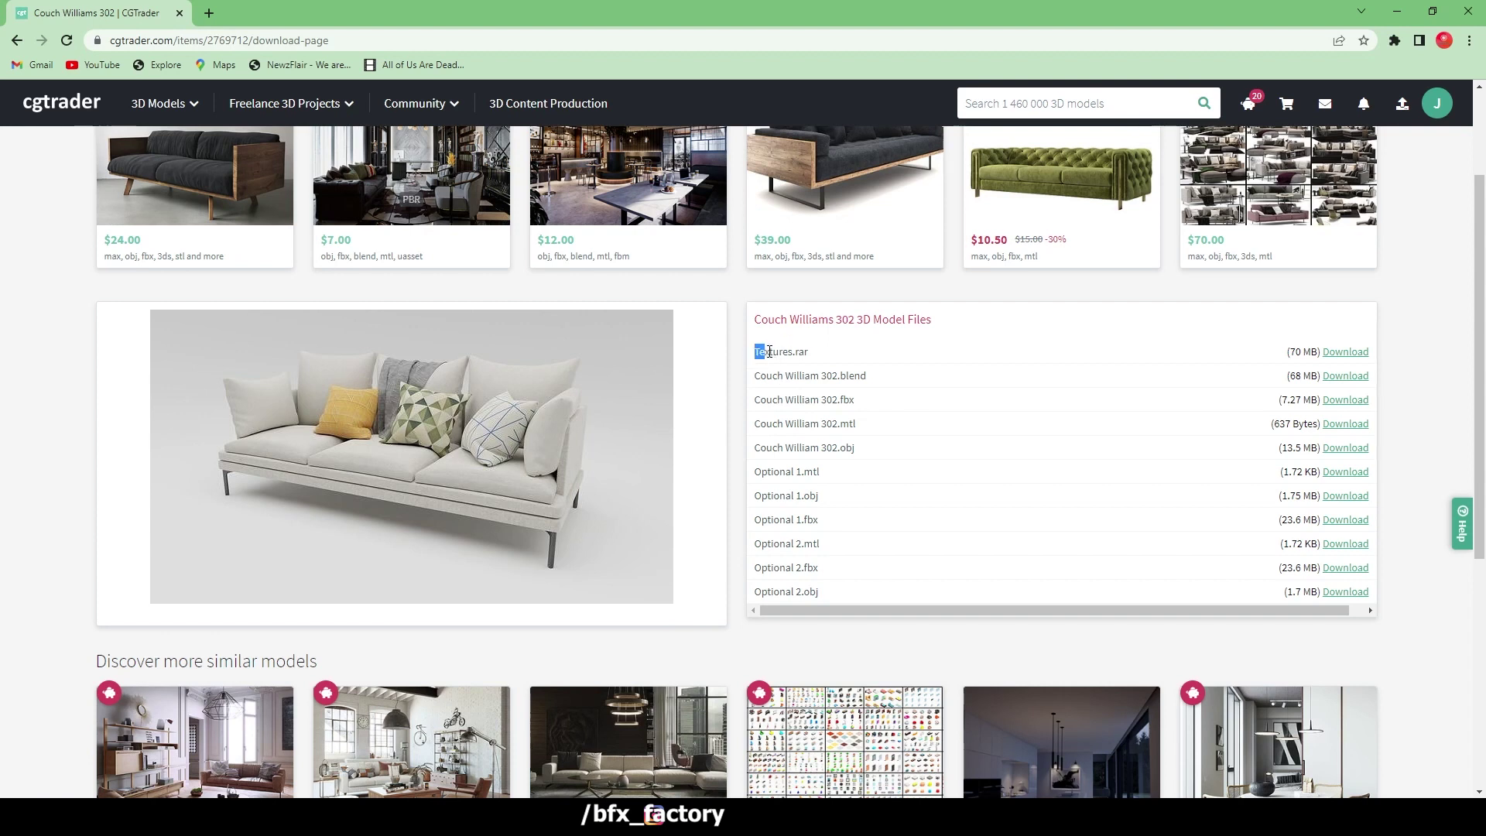
pyautogui.moveTo(768, 352); pyautogui.dragTo(820, 357)
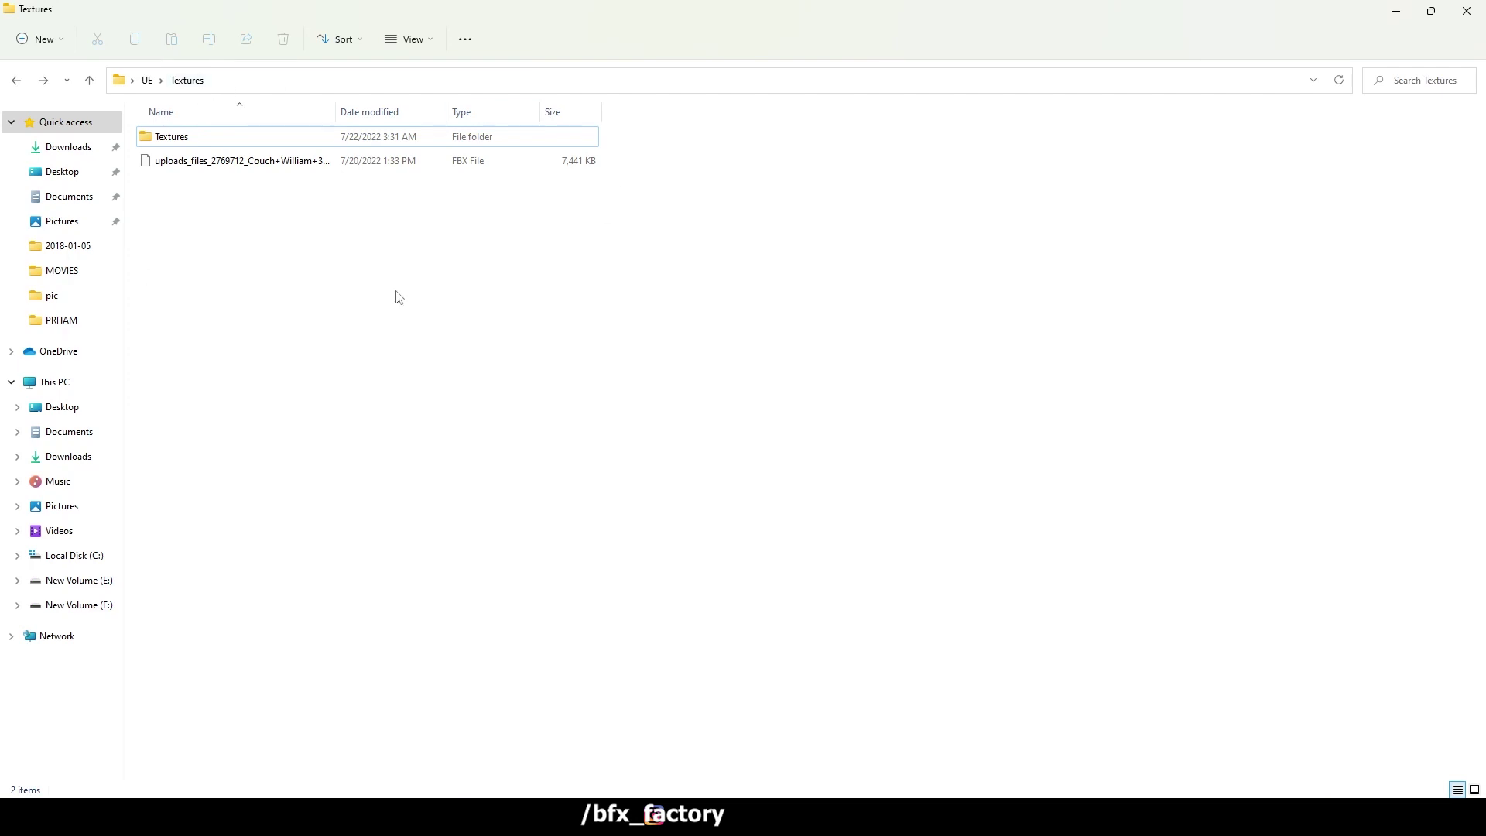
# Browse the Textures, Couch Texture and Metal folders, then minimize File Explorer and Chrome.
pyautogui.click(251, 163)
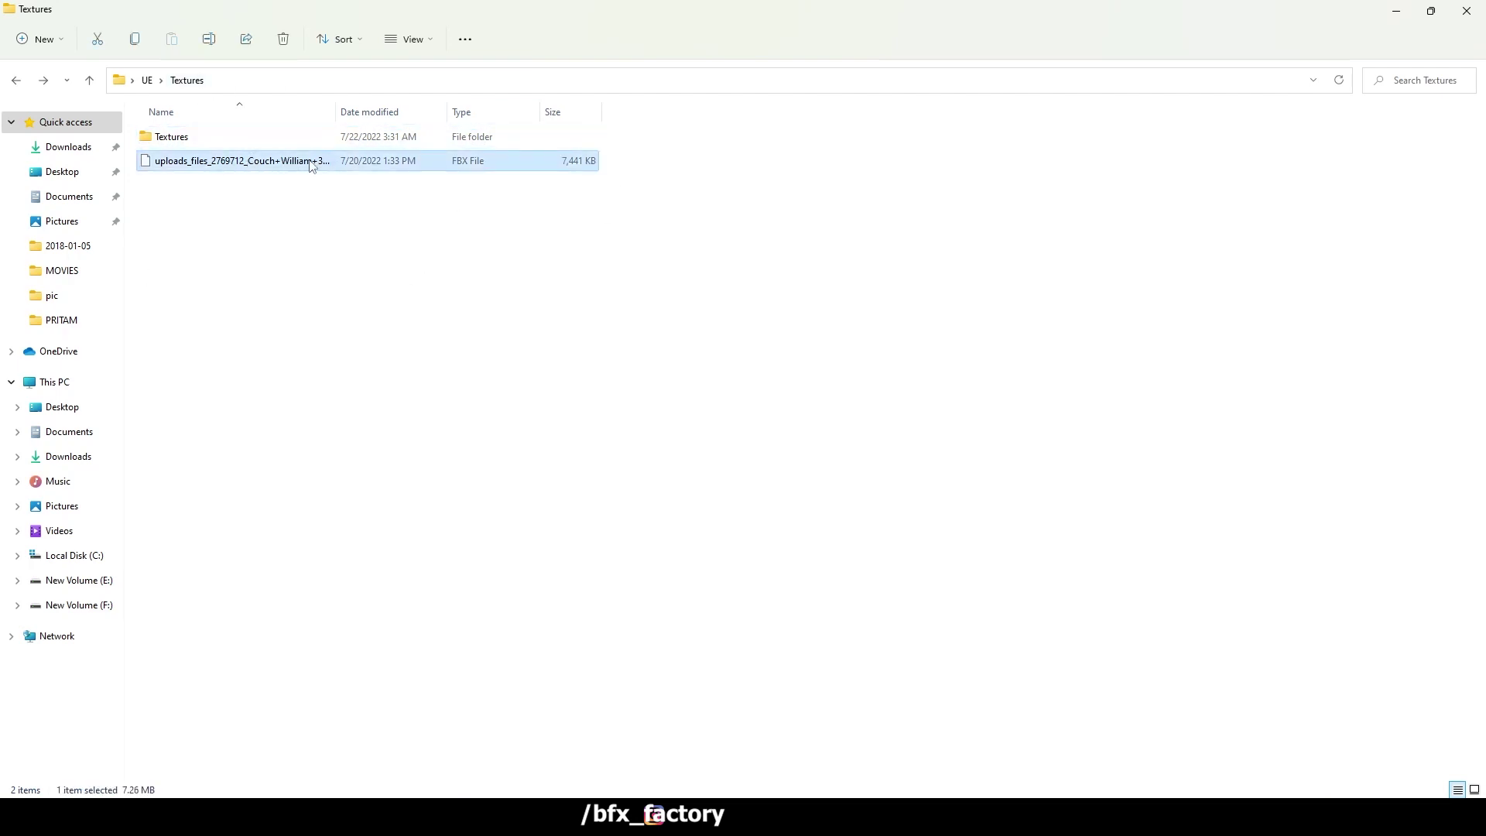
pyautogui.doubleClick(282, 142)
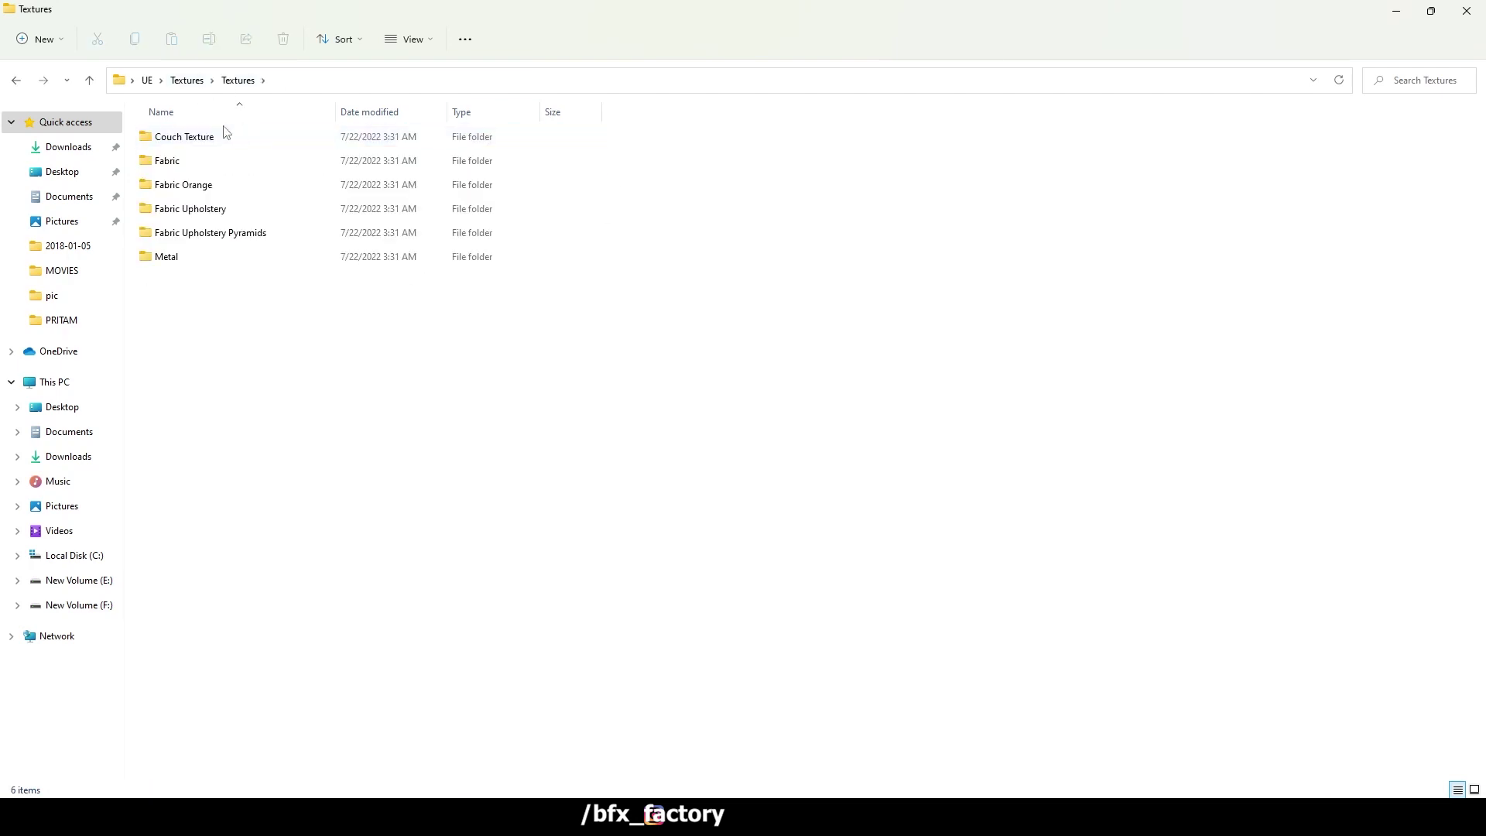
pyautogui.doubleClick(191, 136)
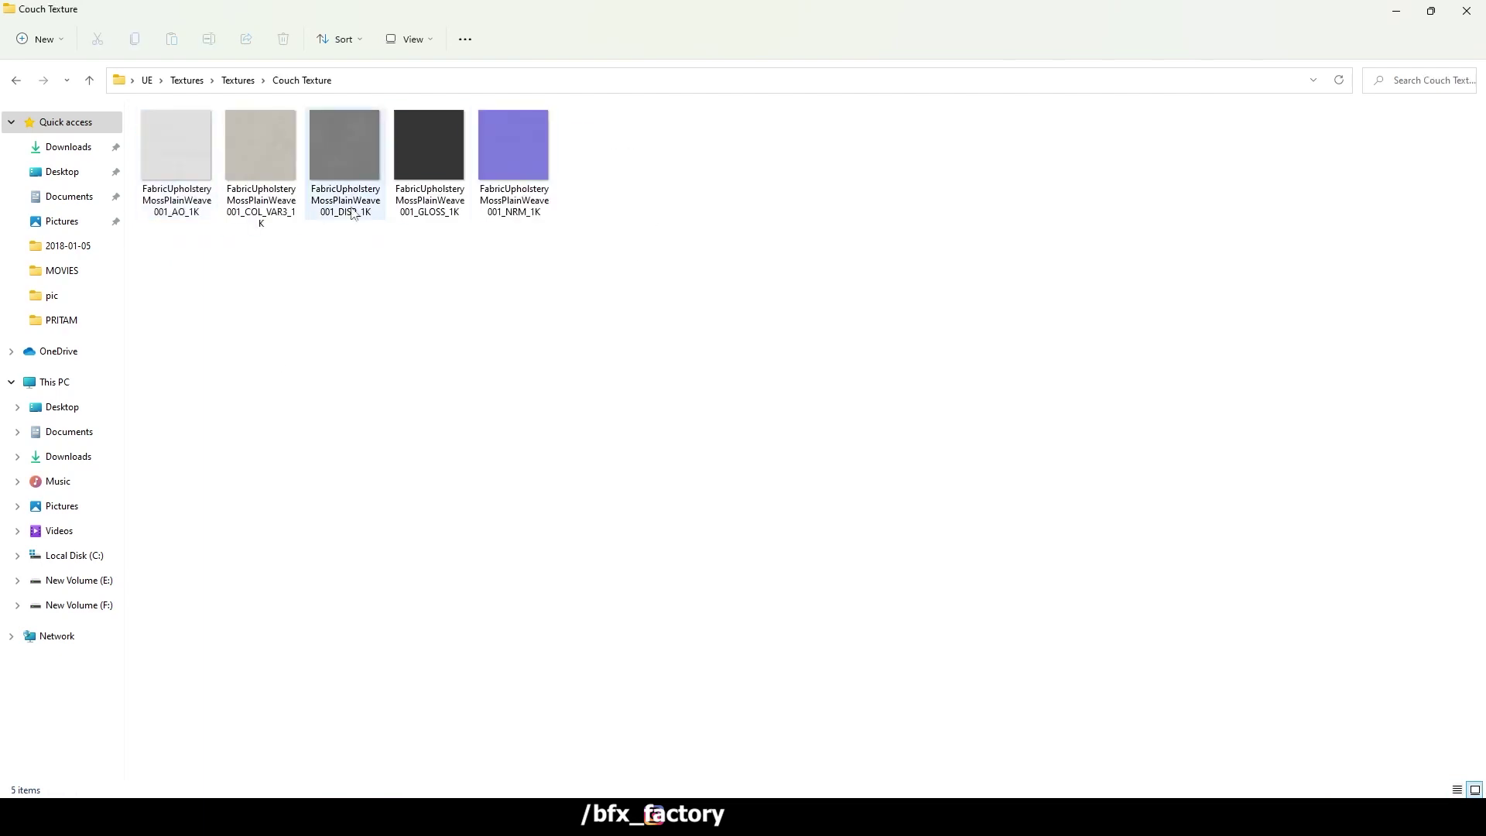
pyautogui.hotkey('alt', 'Left')
pyautogui.doubleClick(398, 257)
pyautogui.hotkey('alt', 'Left')
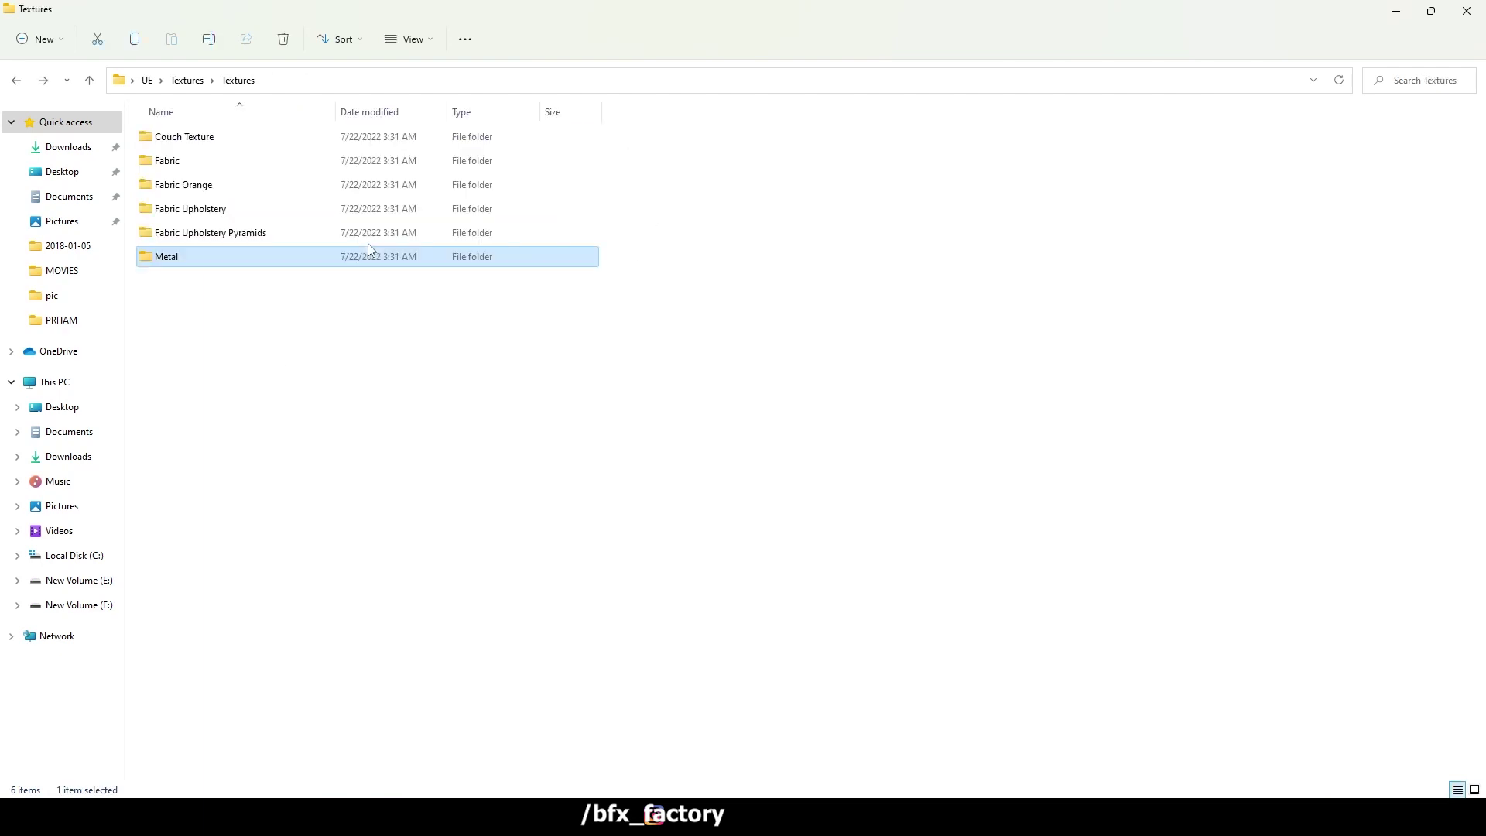
pyautogui.click(571, 385)
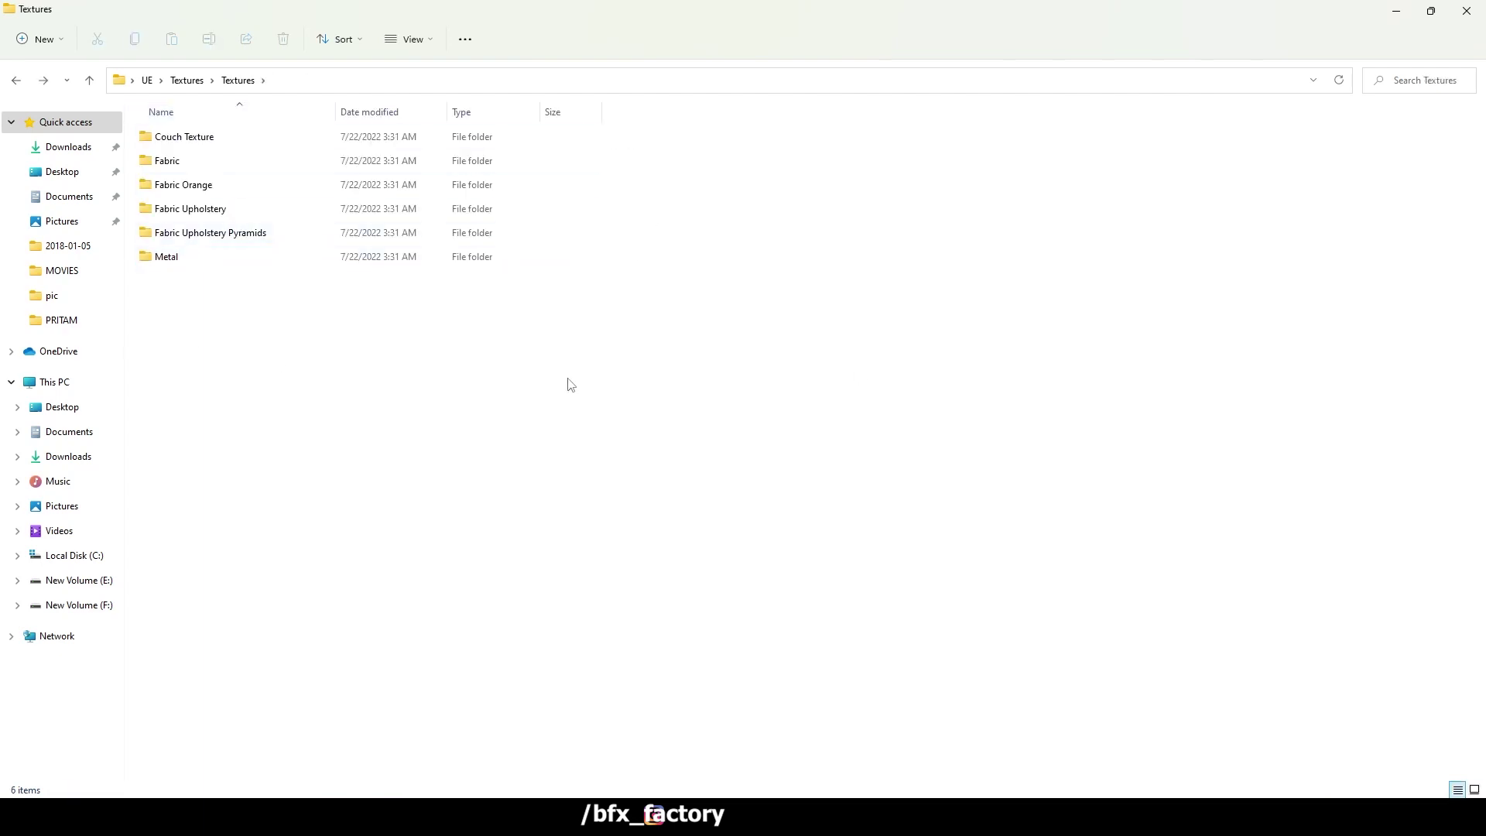
pyautogui.click(1397, 12)
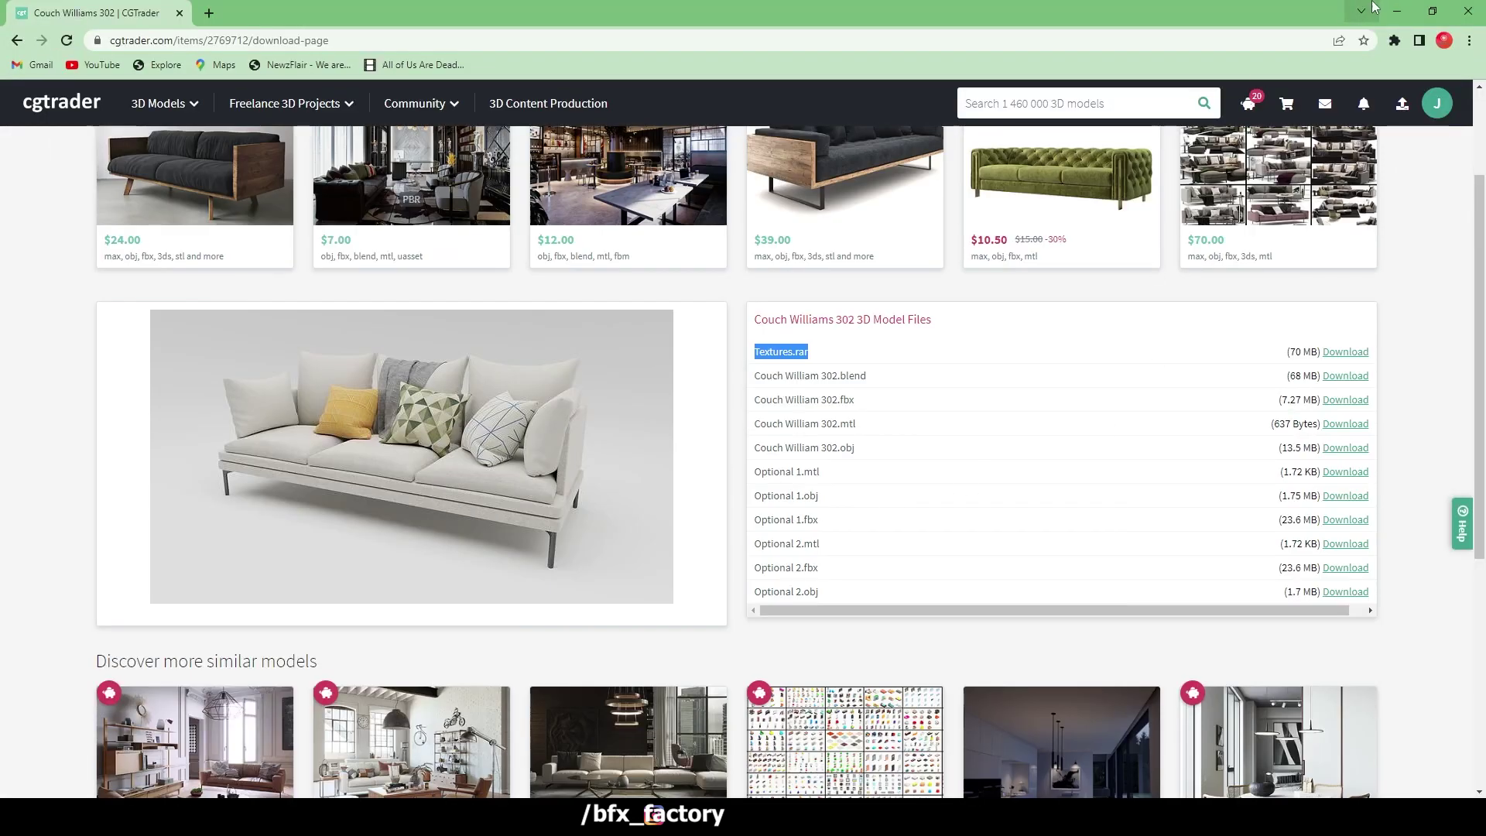
pyautogui.click(1402, 11)
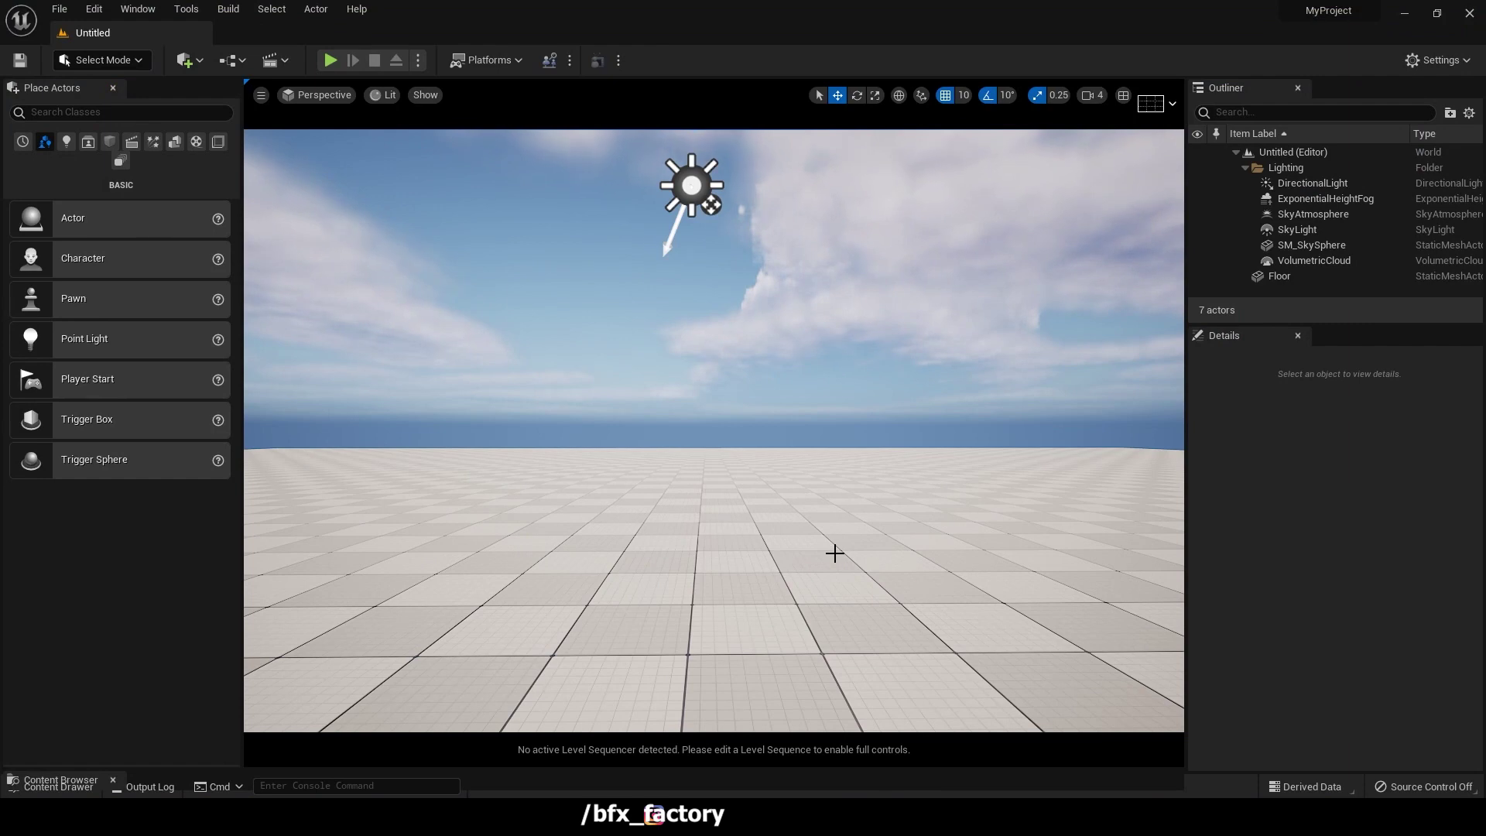
# Pick the couch FBX file for import into Content from the Content Drawer's Import dialog.
pyautogui.hotkey('ctrl', 'space')
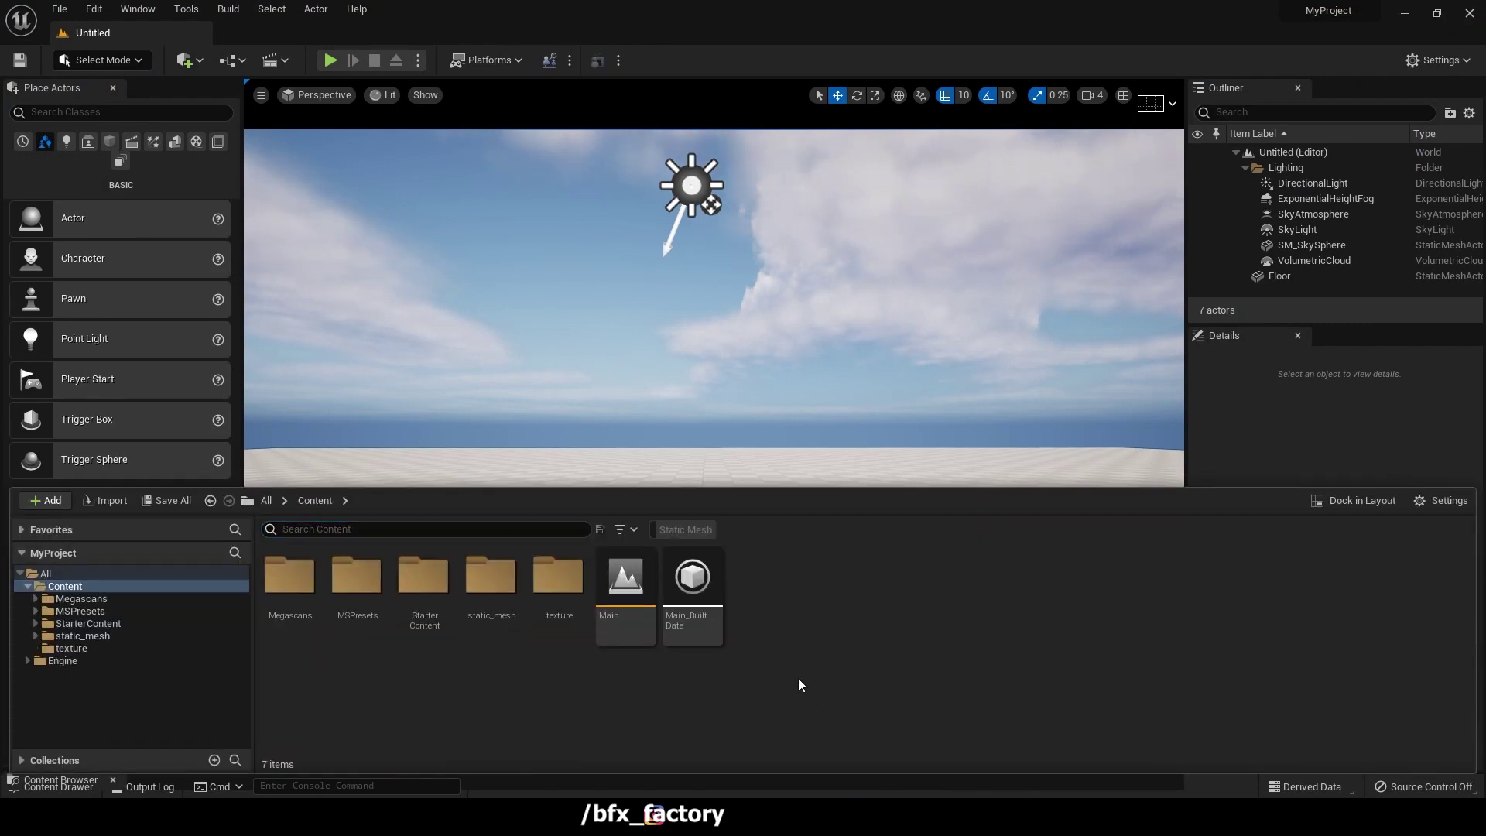
pyautogui.click(114, 499)
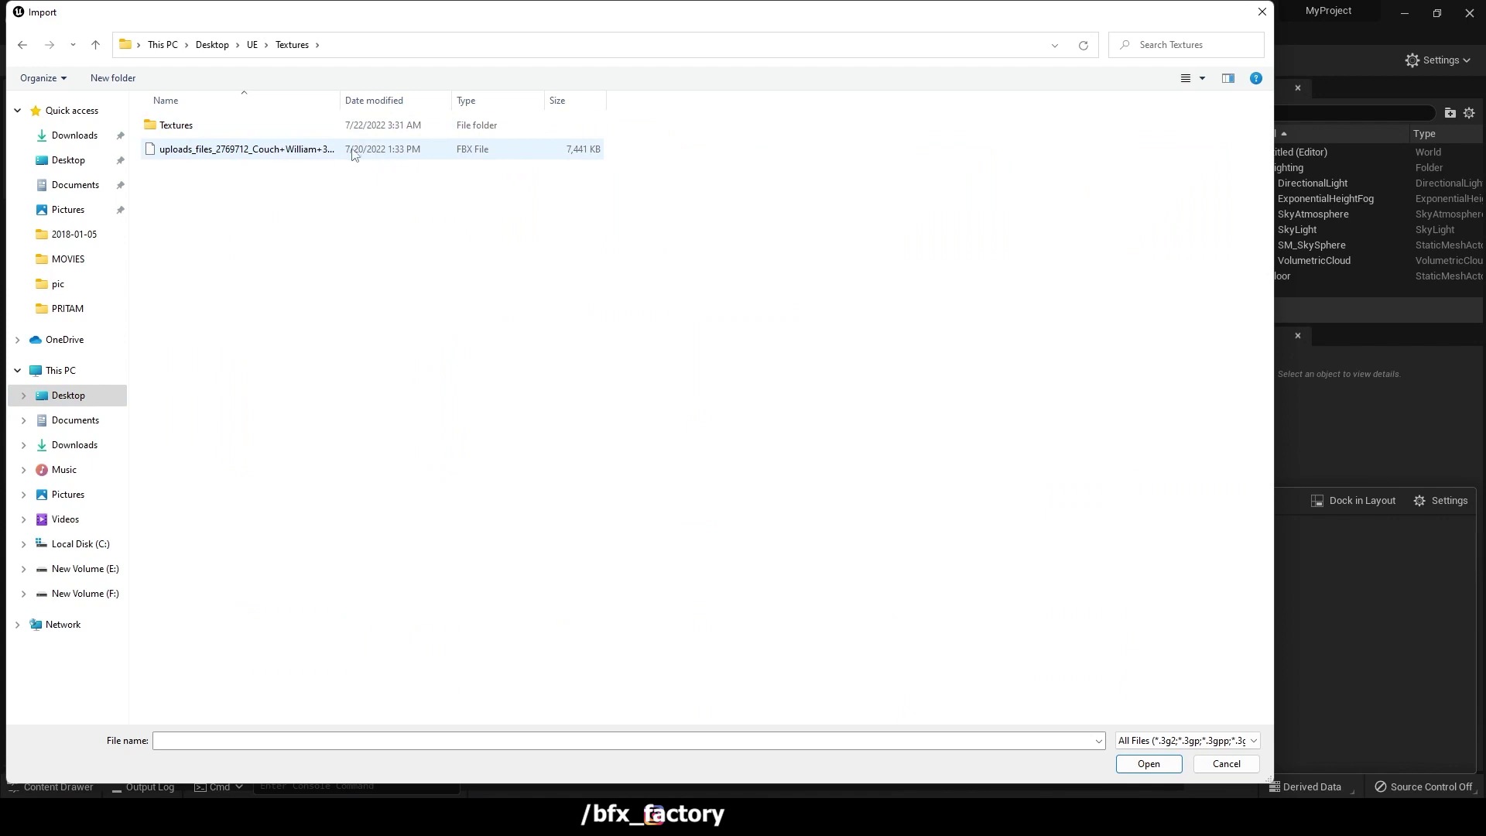
pyautogui.doubleClick(246, 149)
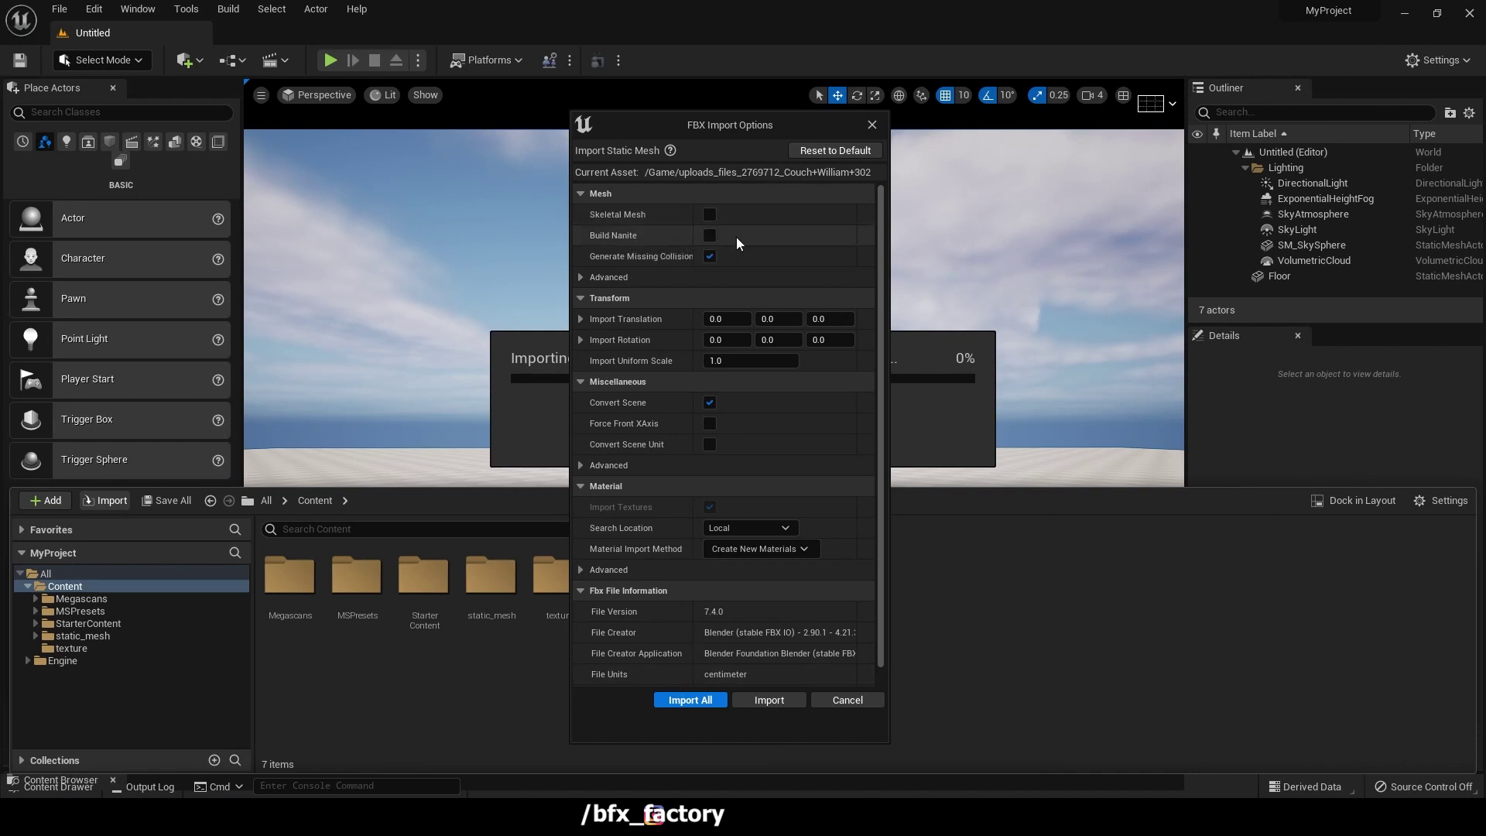
# Import All the couch FBX parts, close the Message Log, enter the empty texture folder, and switch to File Explorer.
pyautogui.click(697, 701)
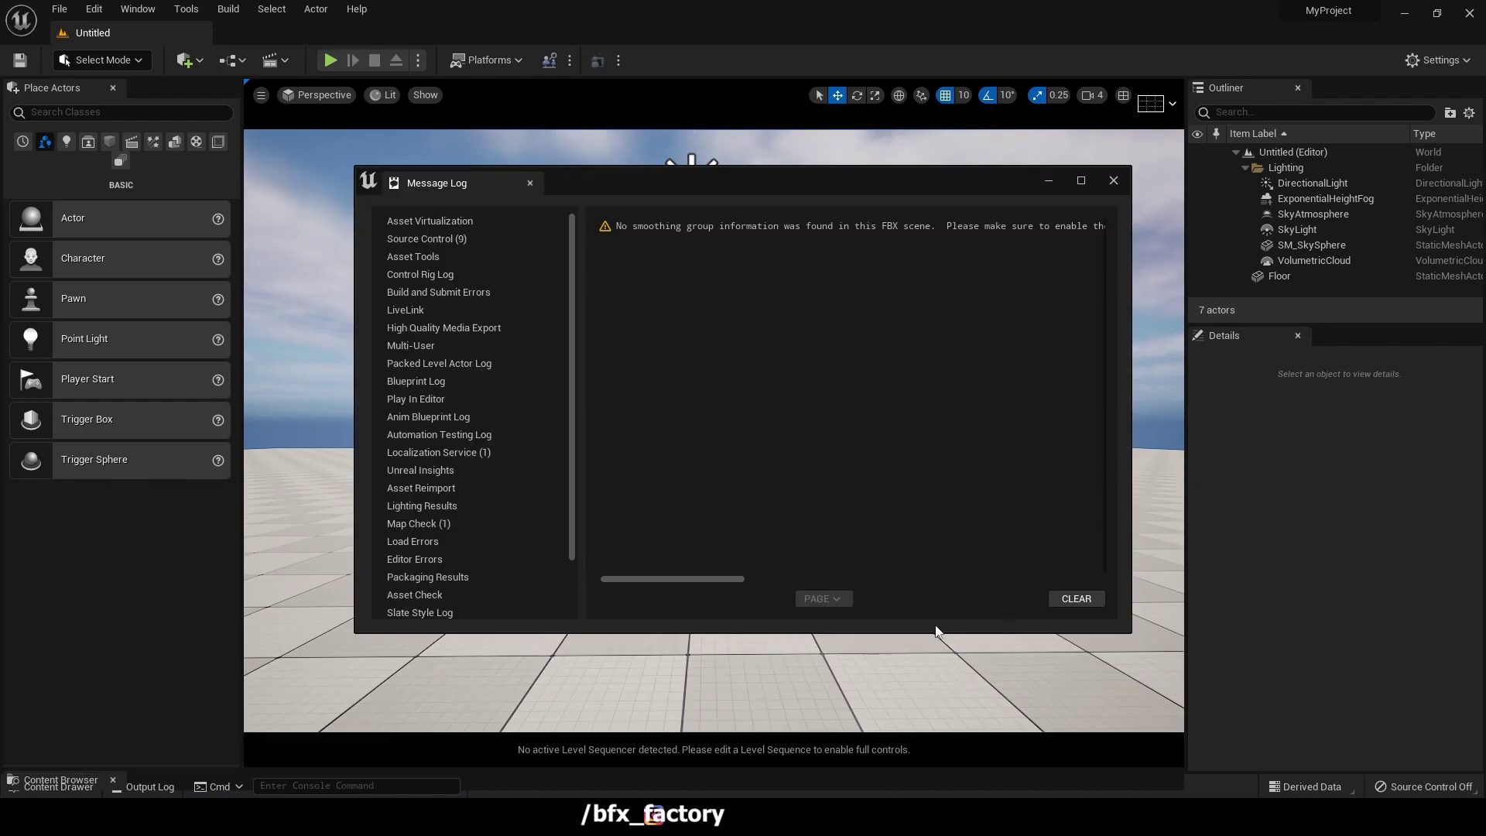
pyautogui.click(1114, 181)
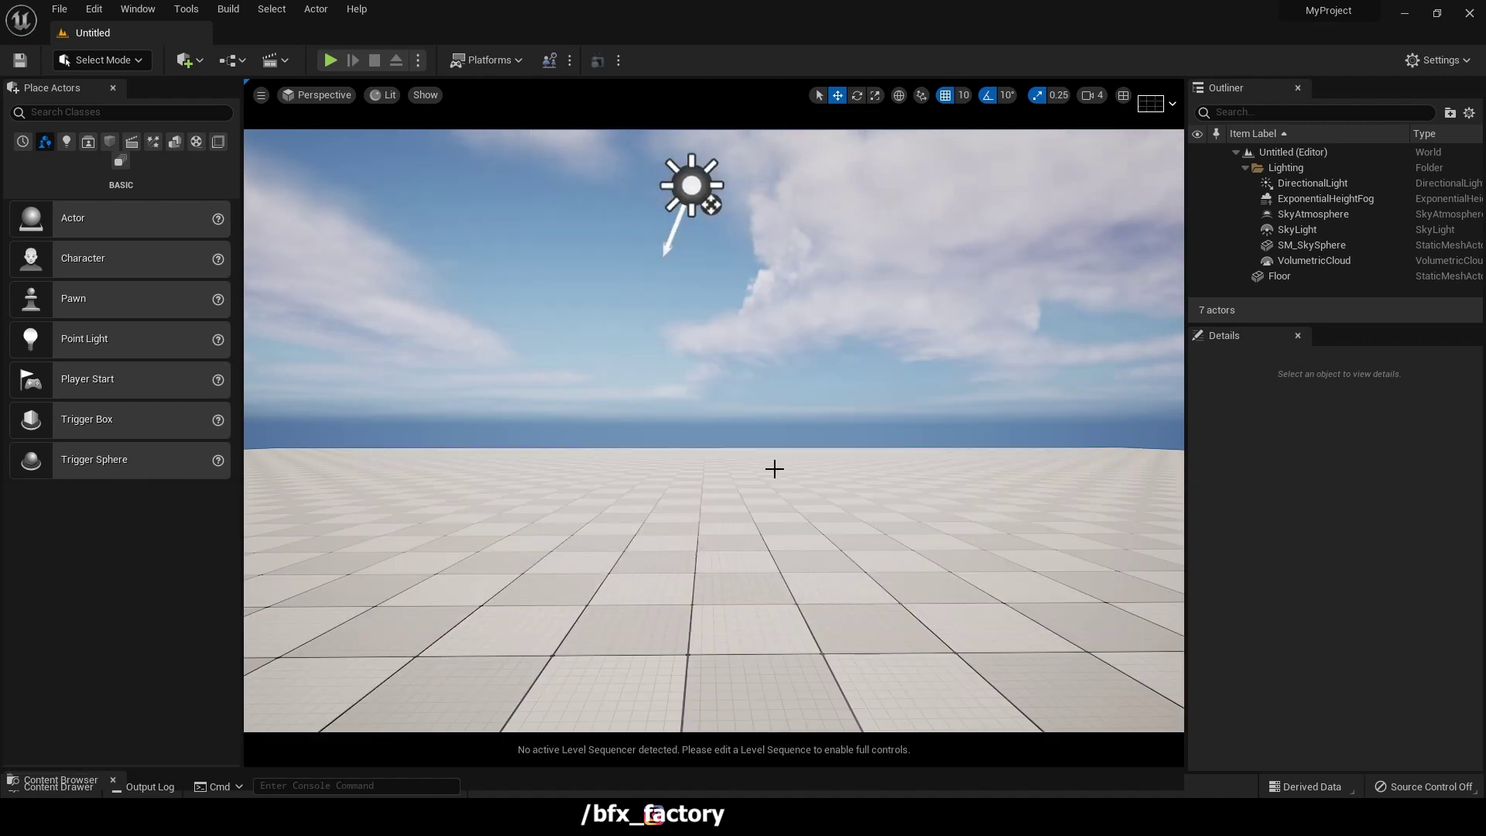
pyautogui.hotkey('ctrl', 'space')
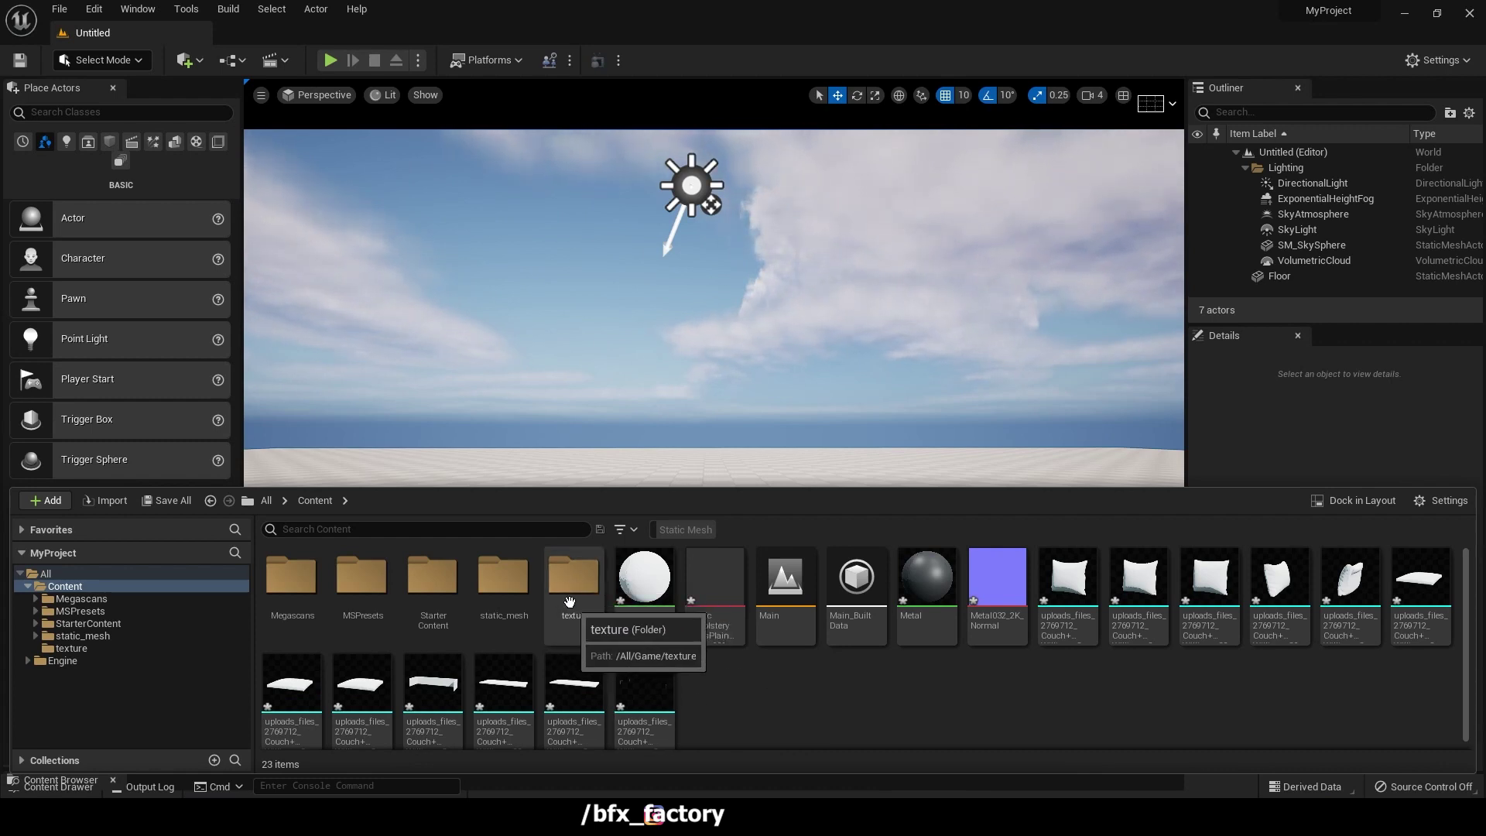
pyautogui.rightClick(727, 711)
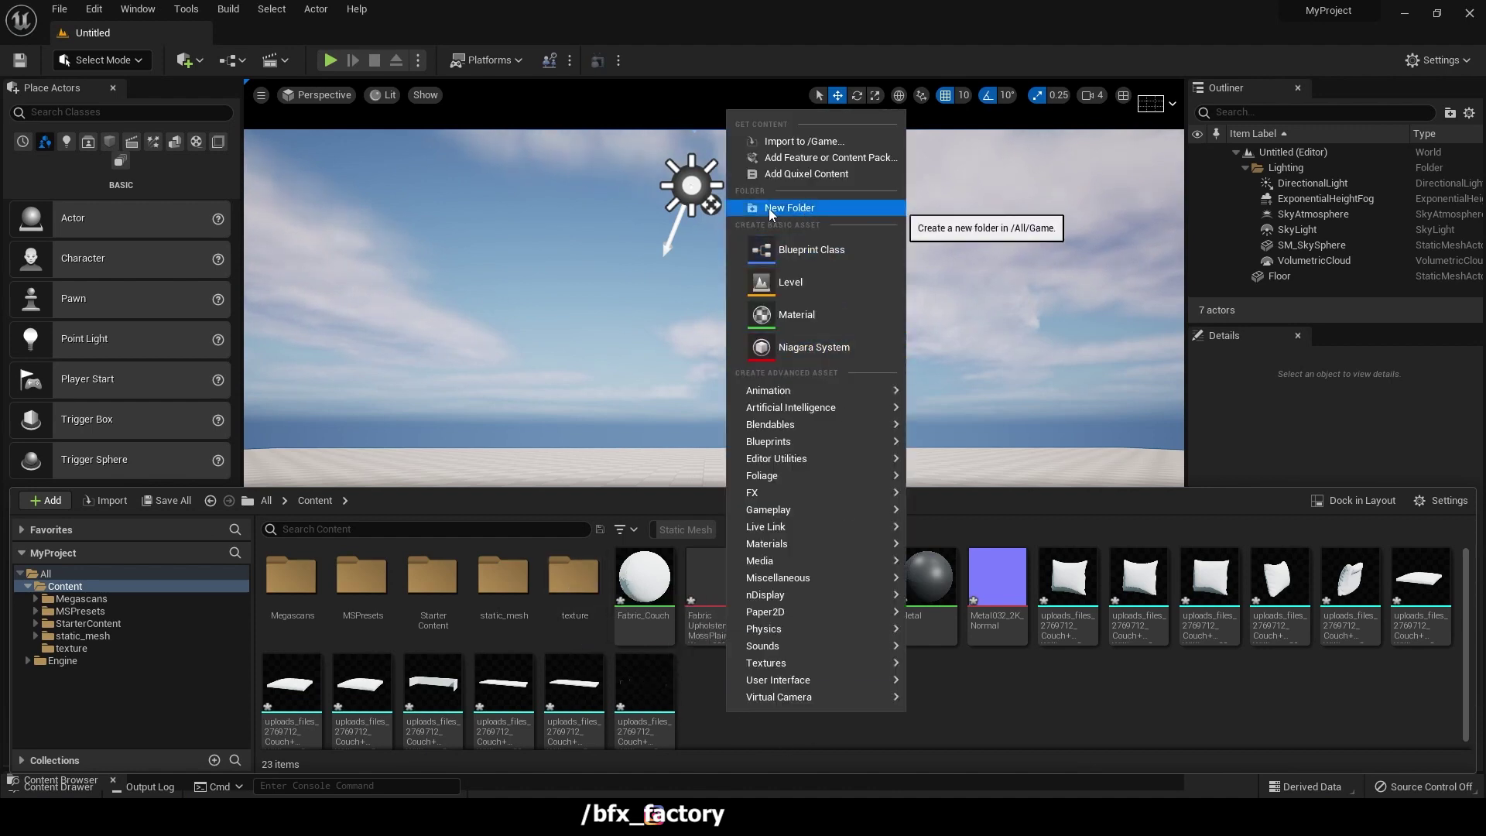
pyautogui.click(571, 588)
pyautogui.doubleClick(571, 588)
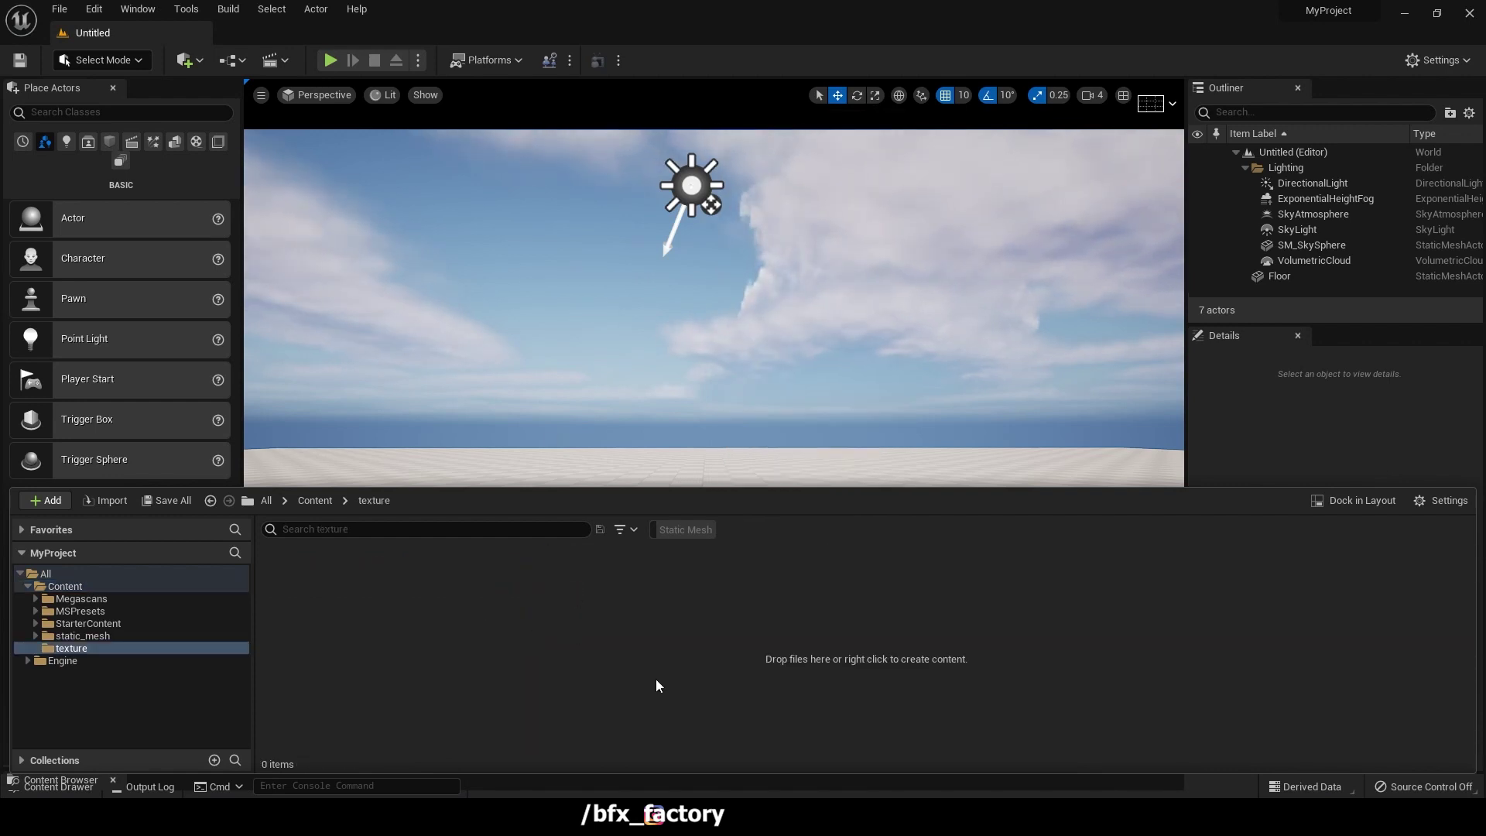
pyautogui.click(790, 817)
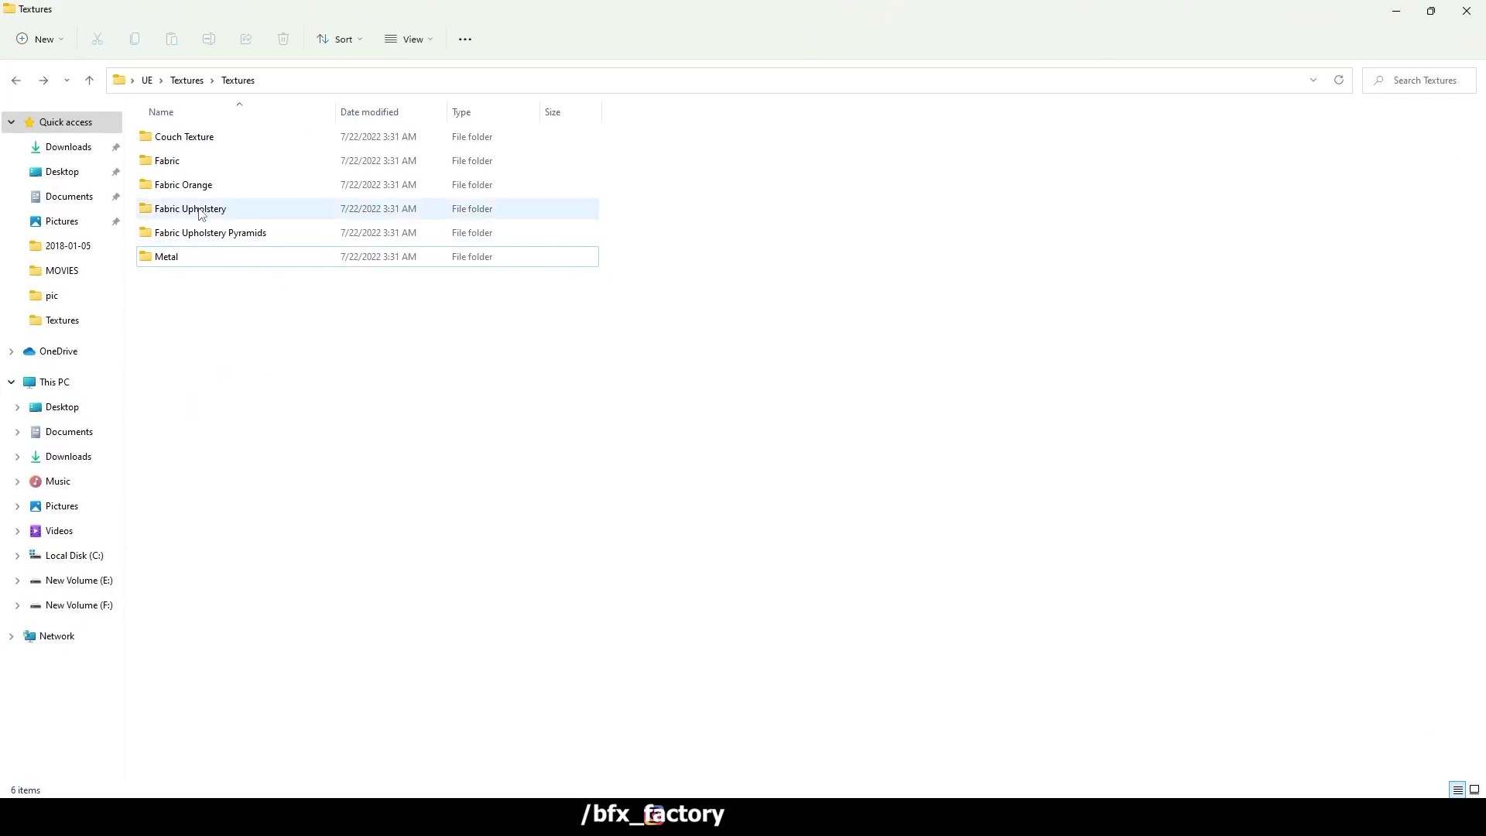
# Drag all six texture folders, Couch Texture through Metal, from File Explorer into the texture folder.
pyautogui.click(1430, 11)
pyautogui.moveTo(864, 158); pyautogui.dragTo(1071, 161)
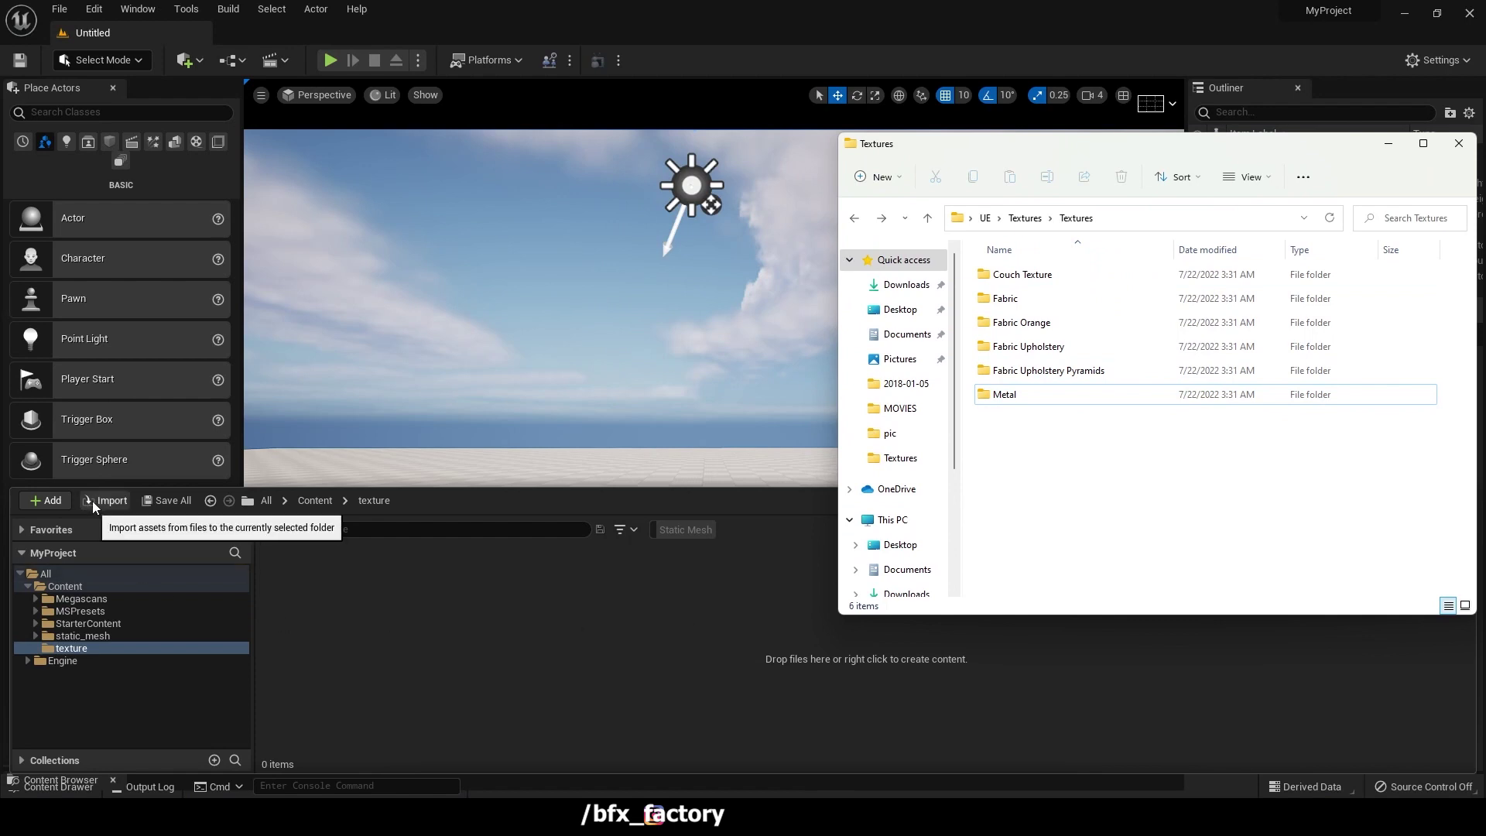
pyautogui.moveTo(1045, 447); pyautogui.dragTo(1280, 272)
pyautogui.click(1065, 434)
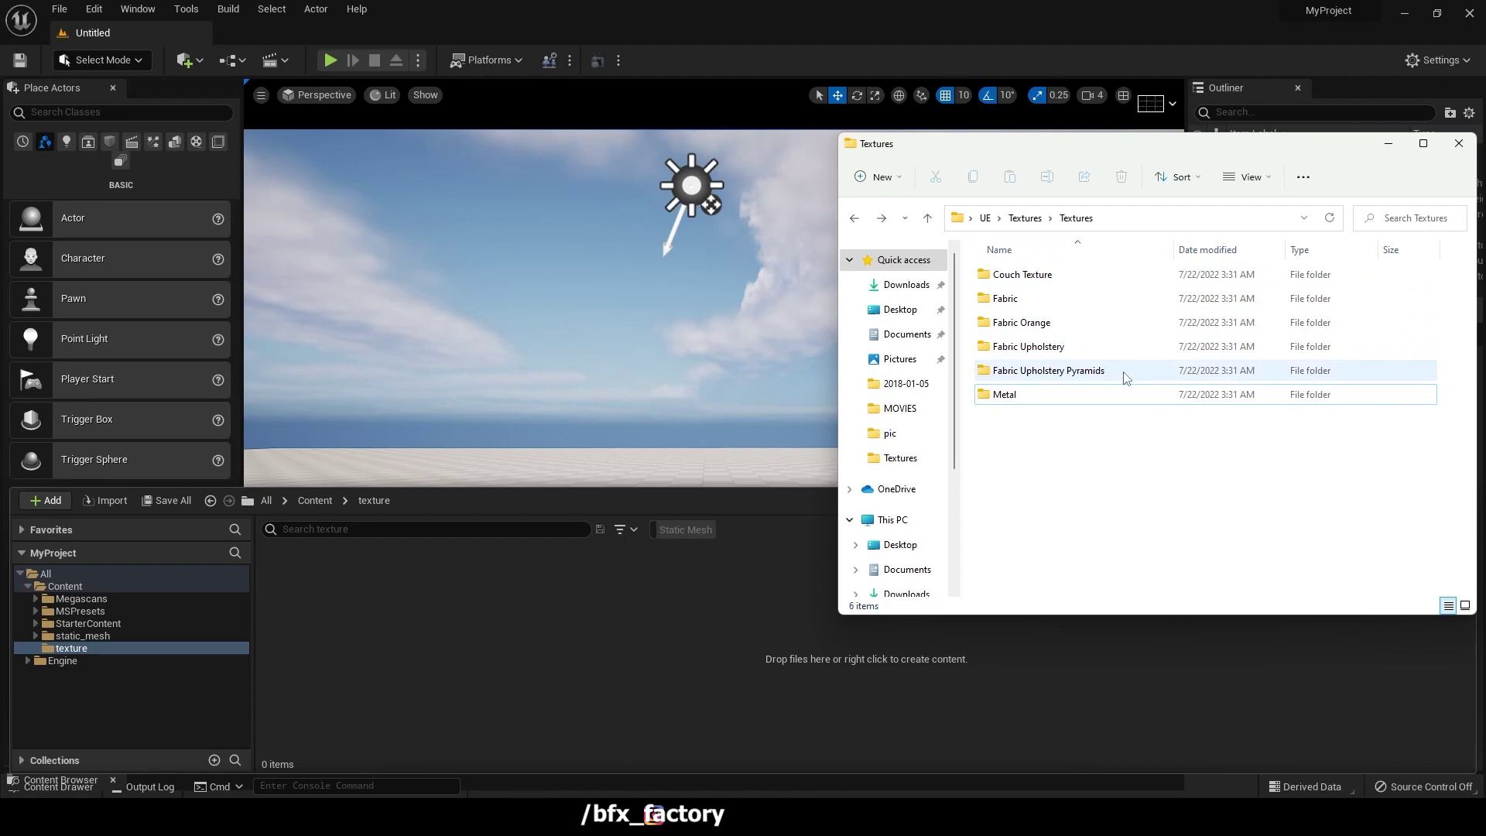
pyautogui.click(1010, 396)
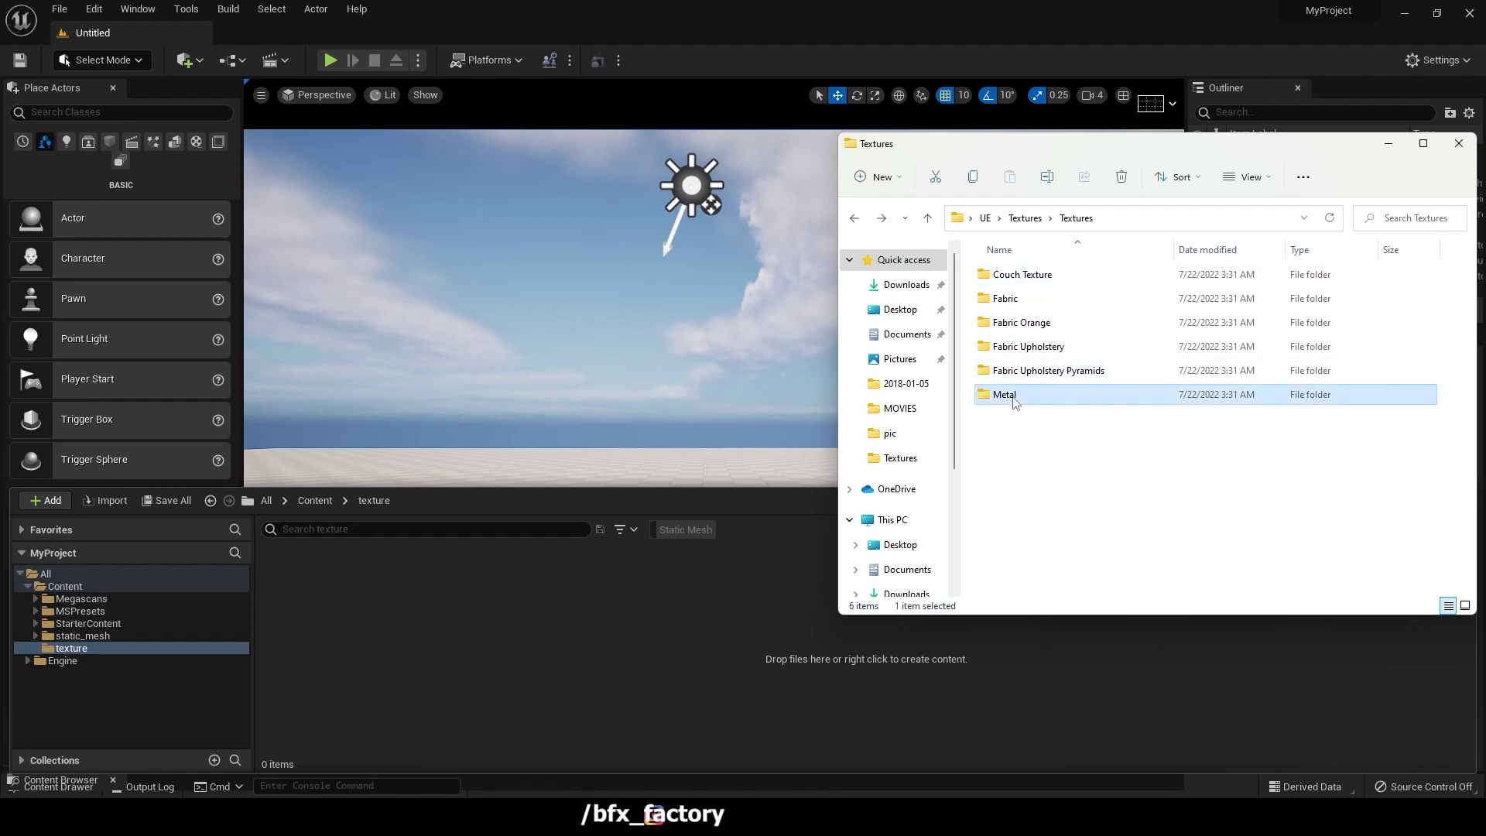
pyautogui.keyDown('shift'); pyautogui.click(1031, 277); pyautogui.keyUp('shift')
pyautogui.moveTo(1091, 329); pyautogui.dragTo(408, 656)
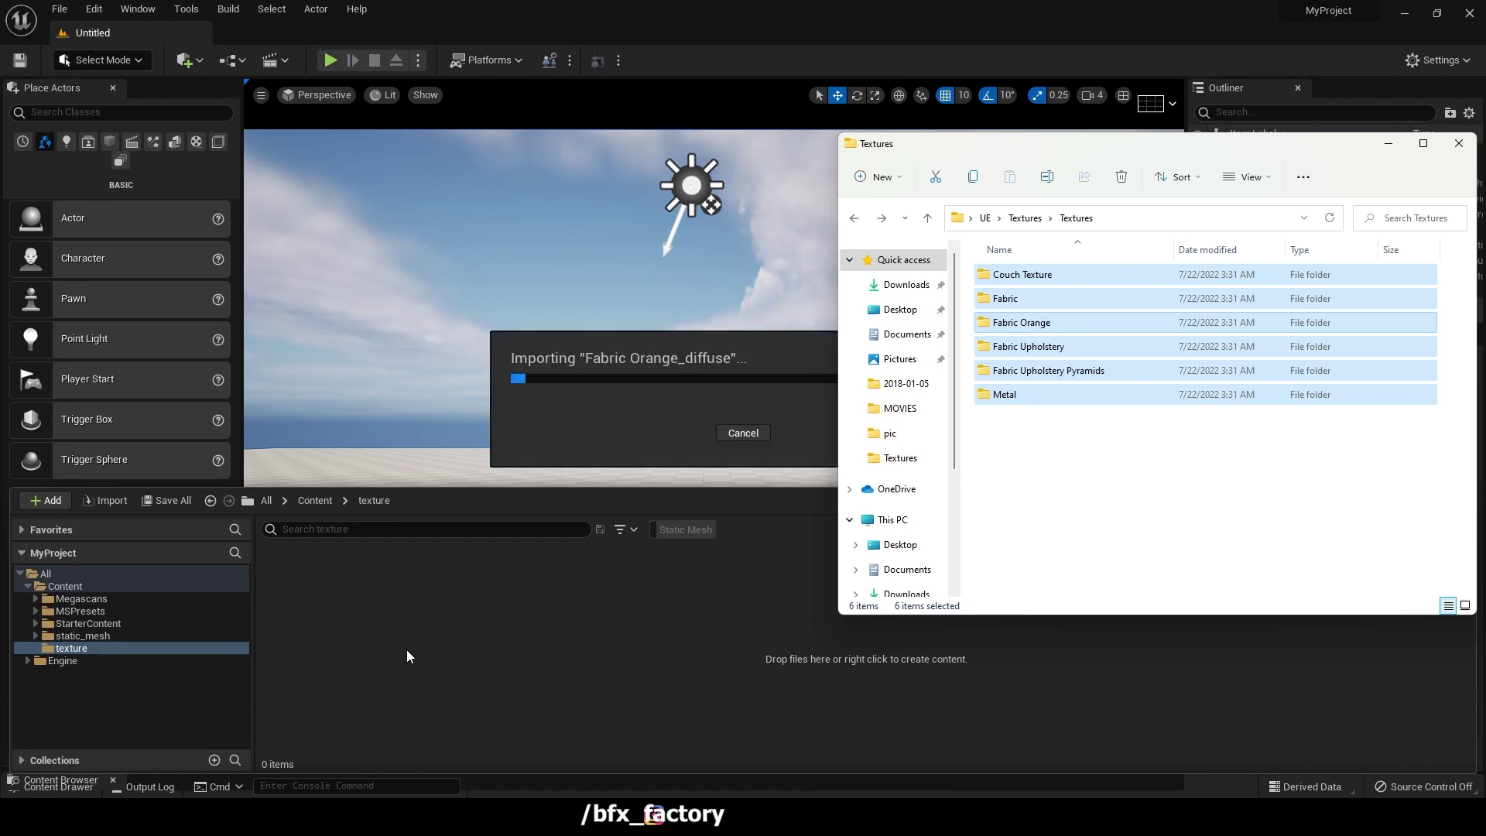
pyautogui.click(1458, 143)
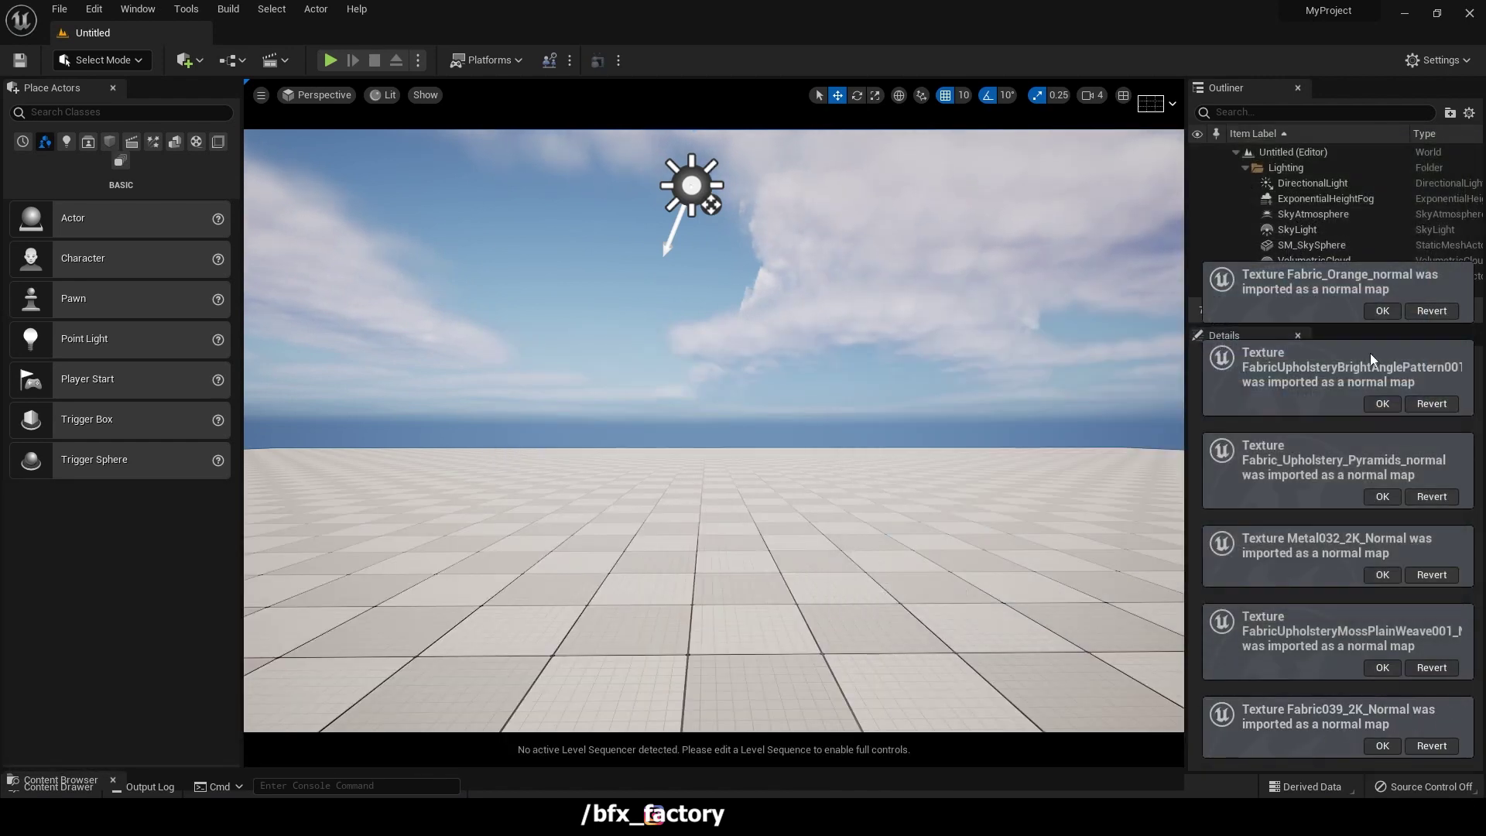
# Accept normal-map settings for Fabric_Orange, pattern, Pyramids, Metal, weave and Fabric039 textures.
pyautogui.click(1382, 311)
pyautogui.click(1382, 403)
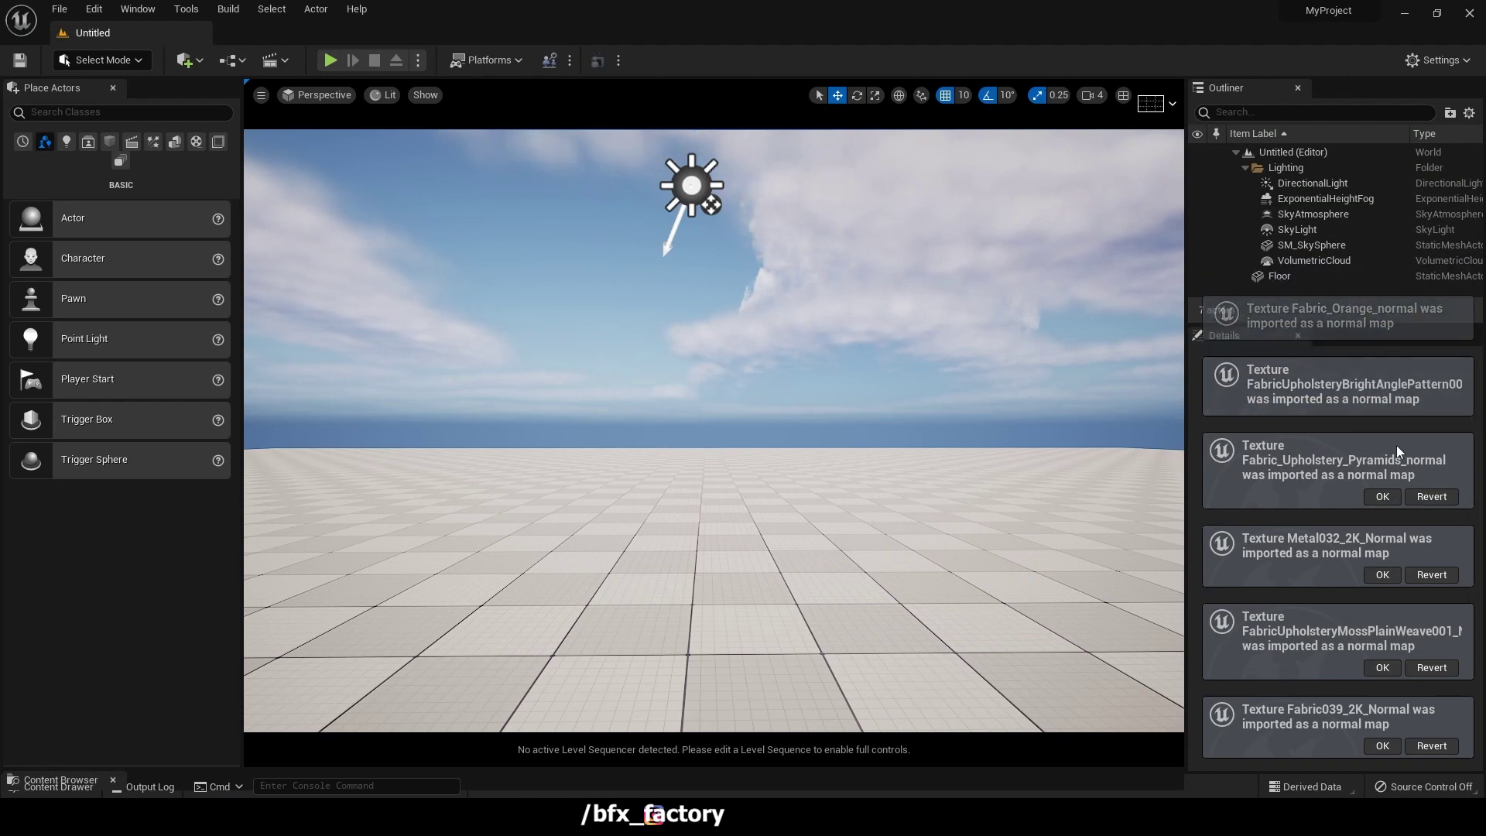
pyautogui.click(1385, 497)
pyautogui.click(1382, 574)
pyautogui.click(1382, 667)
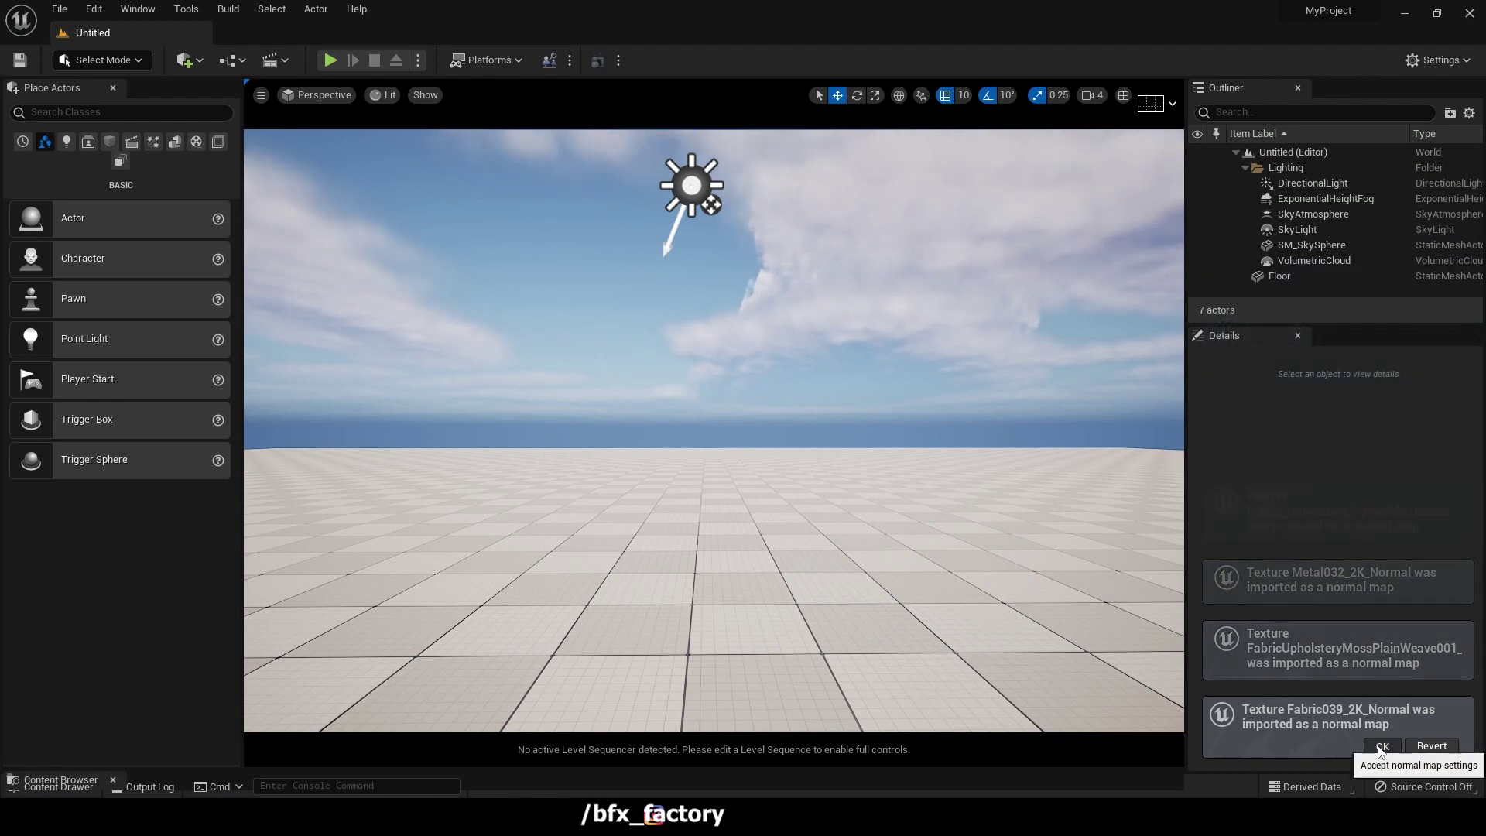
pyautogui.click(1382, 745)
pyautogui.click(925, 507)
pyautogui.hotkey('ctrl', 'space')
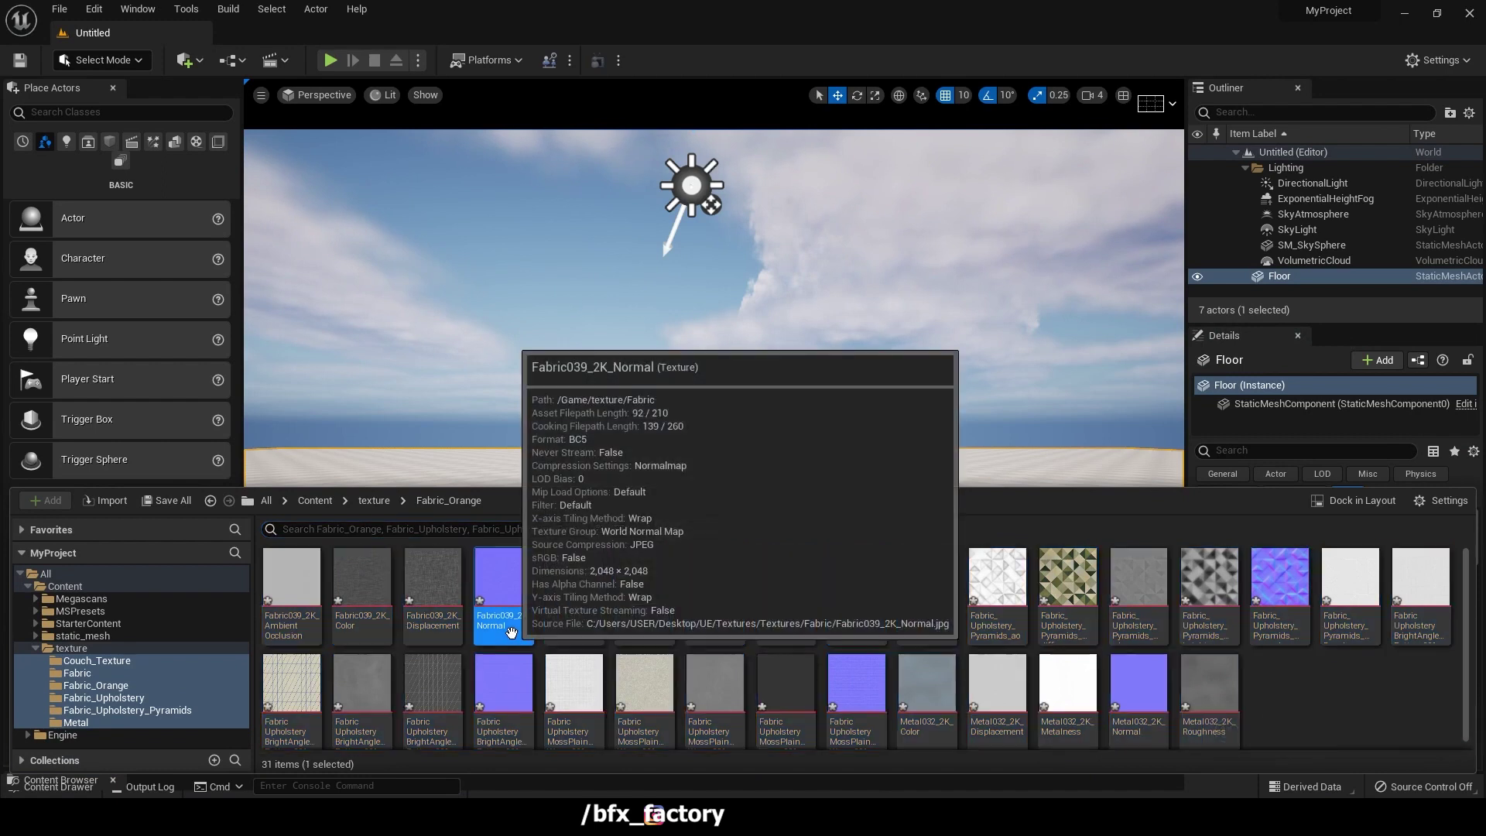
# Browse the Fabric_Orange, Fabric_Upholstery_Pyramids and Couch_Texture subfolders, then show the Content folder's 23 assets.
pyautogui.click(367, 499)
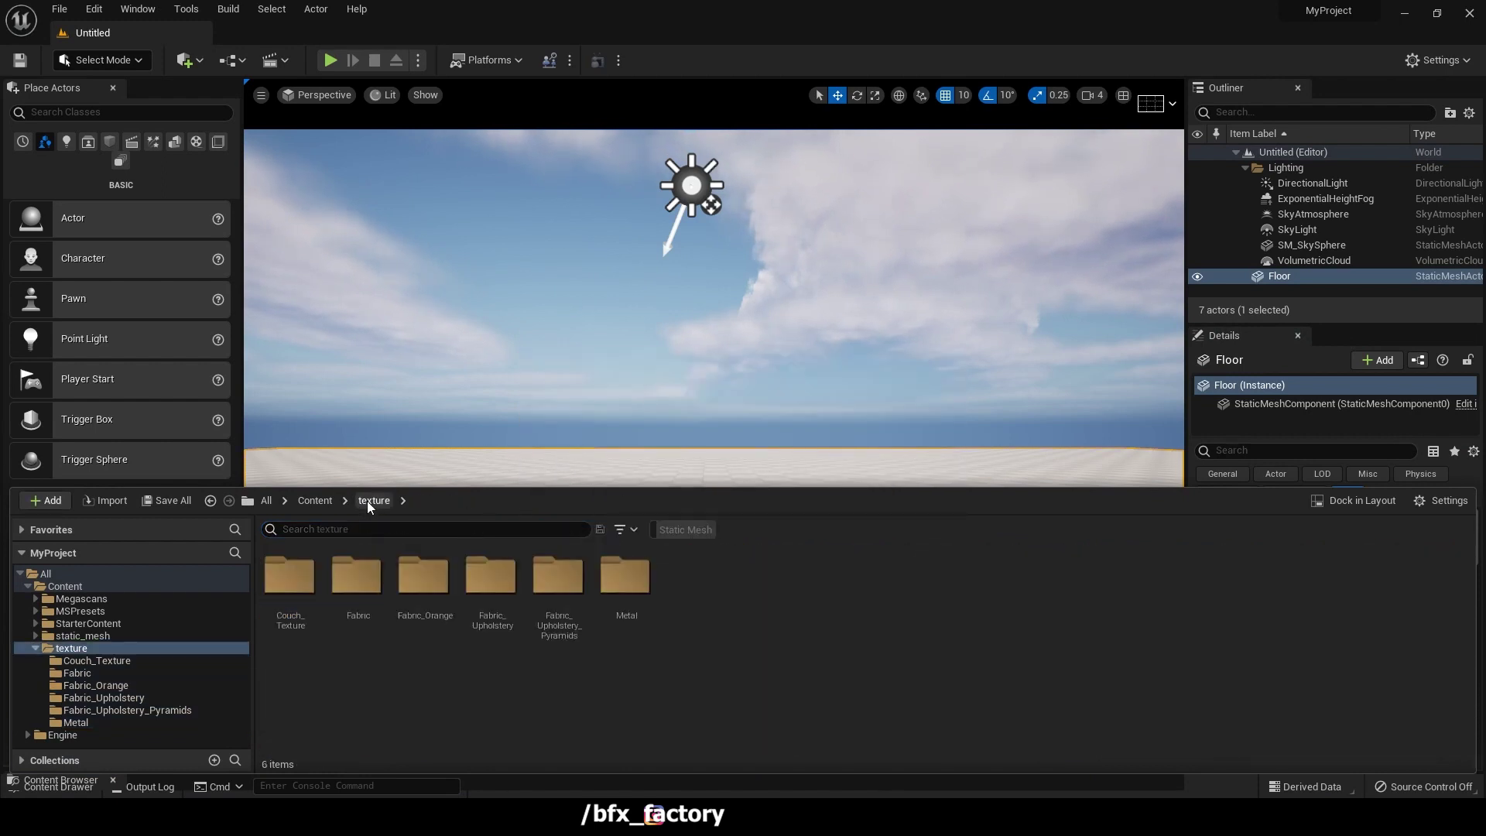
pyautogui.doubleClick(409, 568)
pyautogui.click(376, 503)
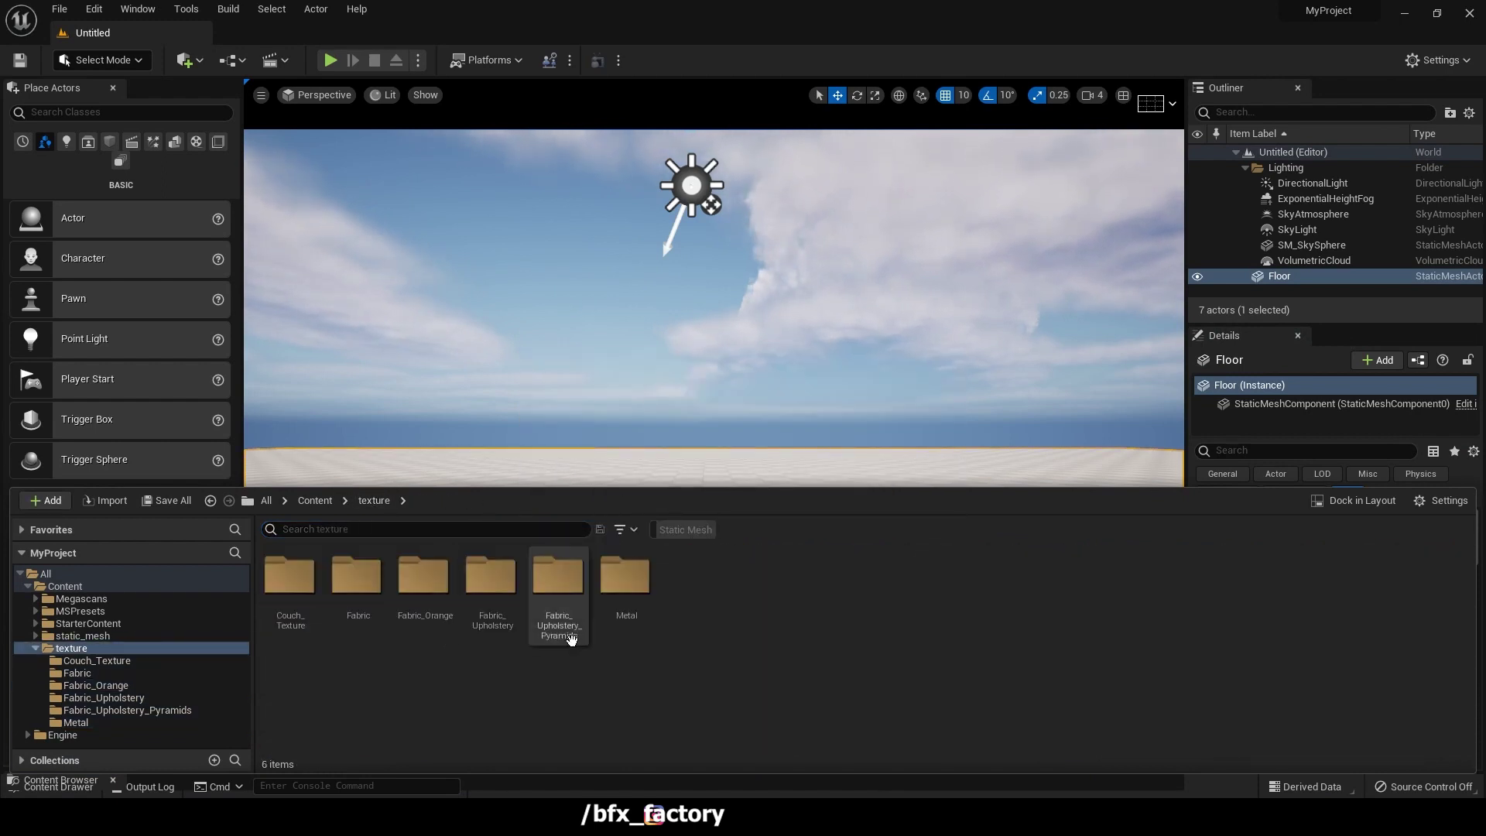
pyautogui.doubleClick(571, 637)
pyautogui.click(374, 500)
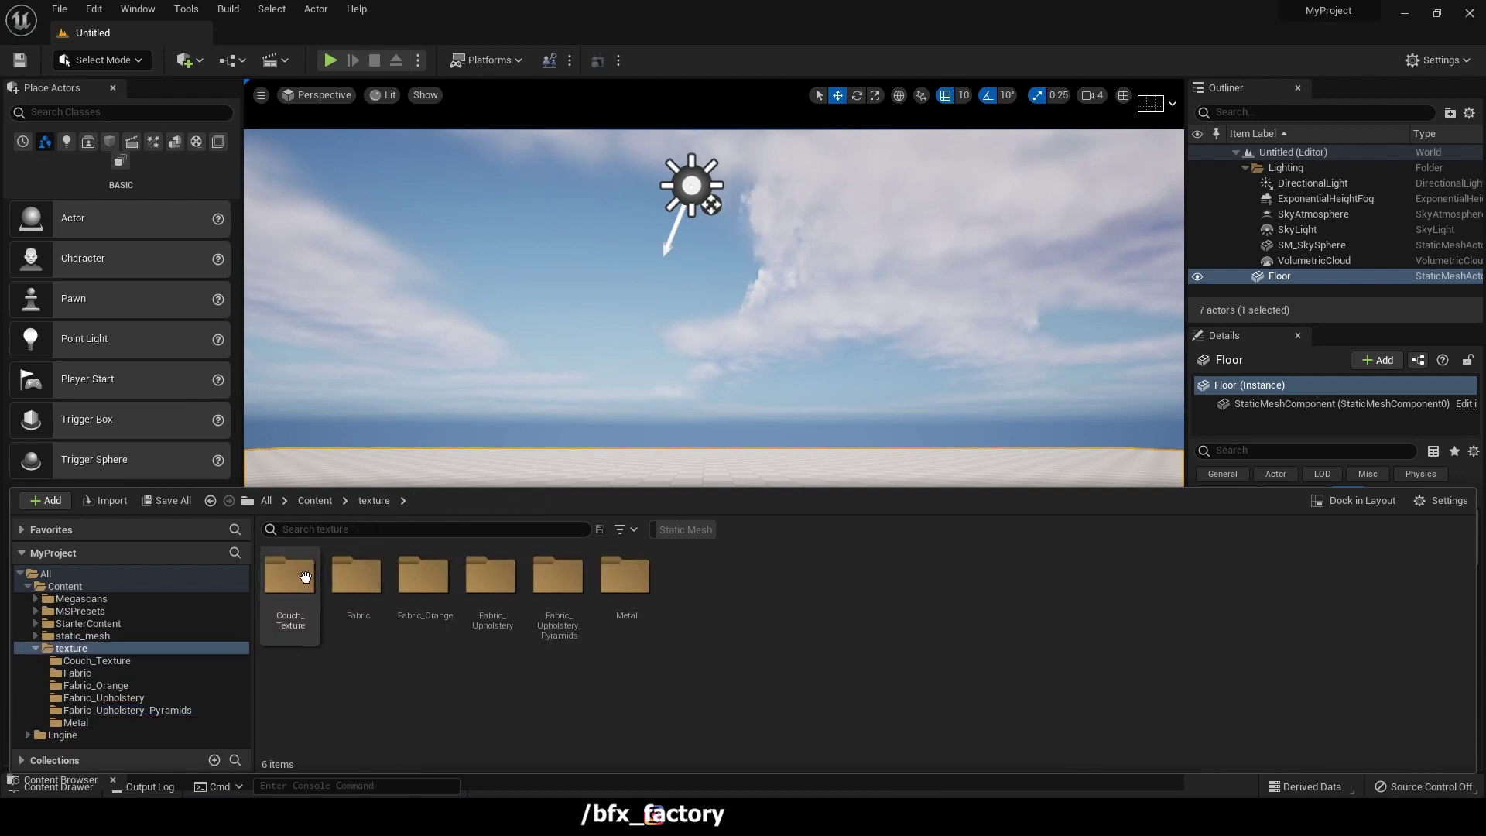
pyautogui.doubleClick(306, 576)
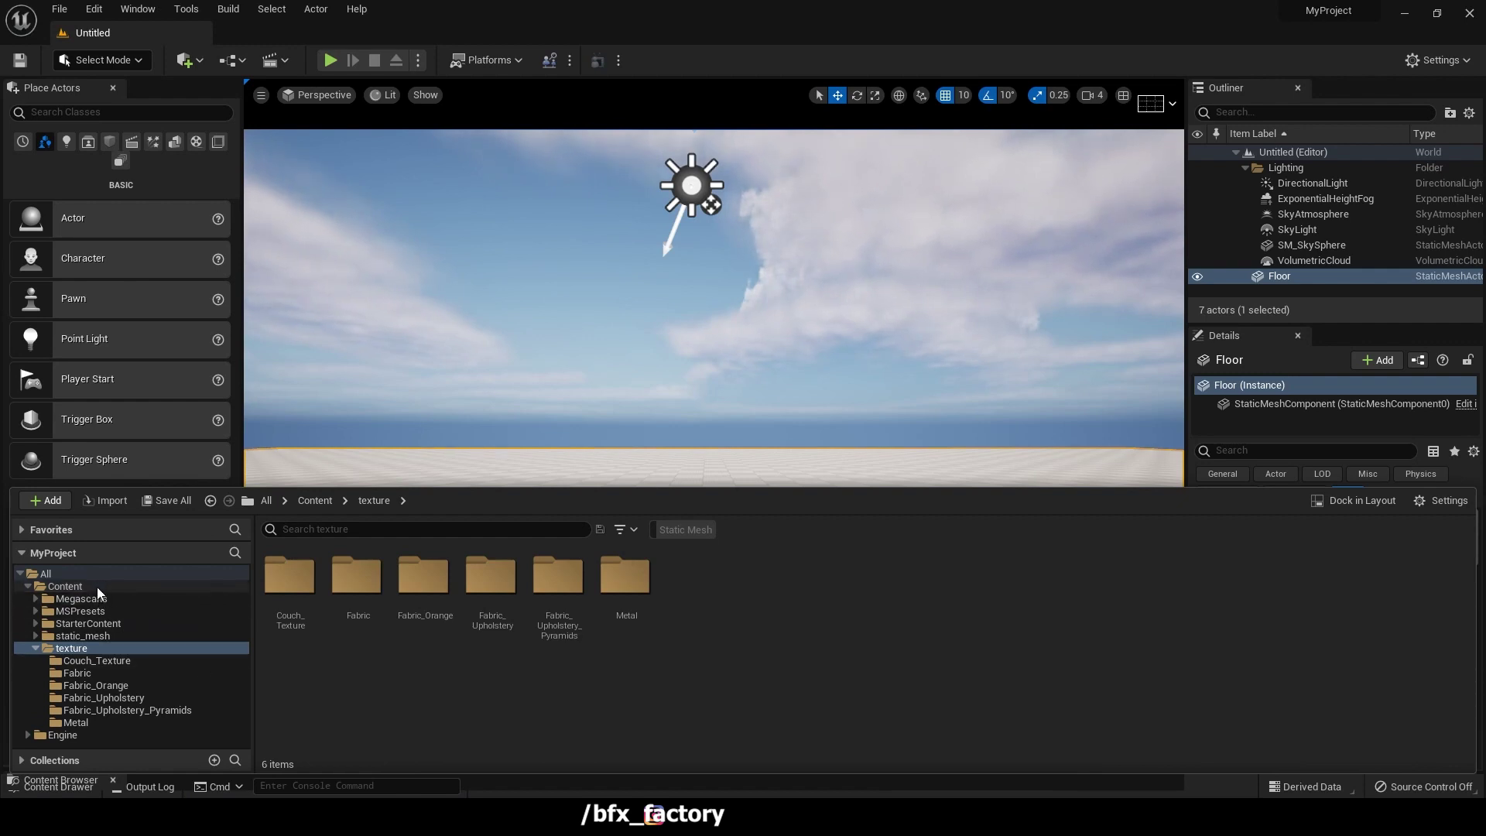
pyautogui.click(68, 585)
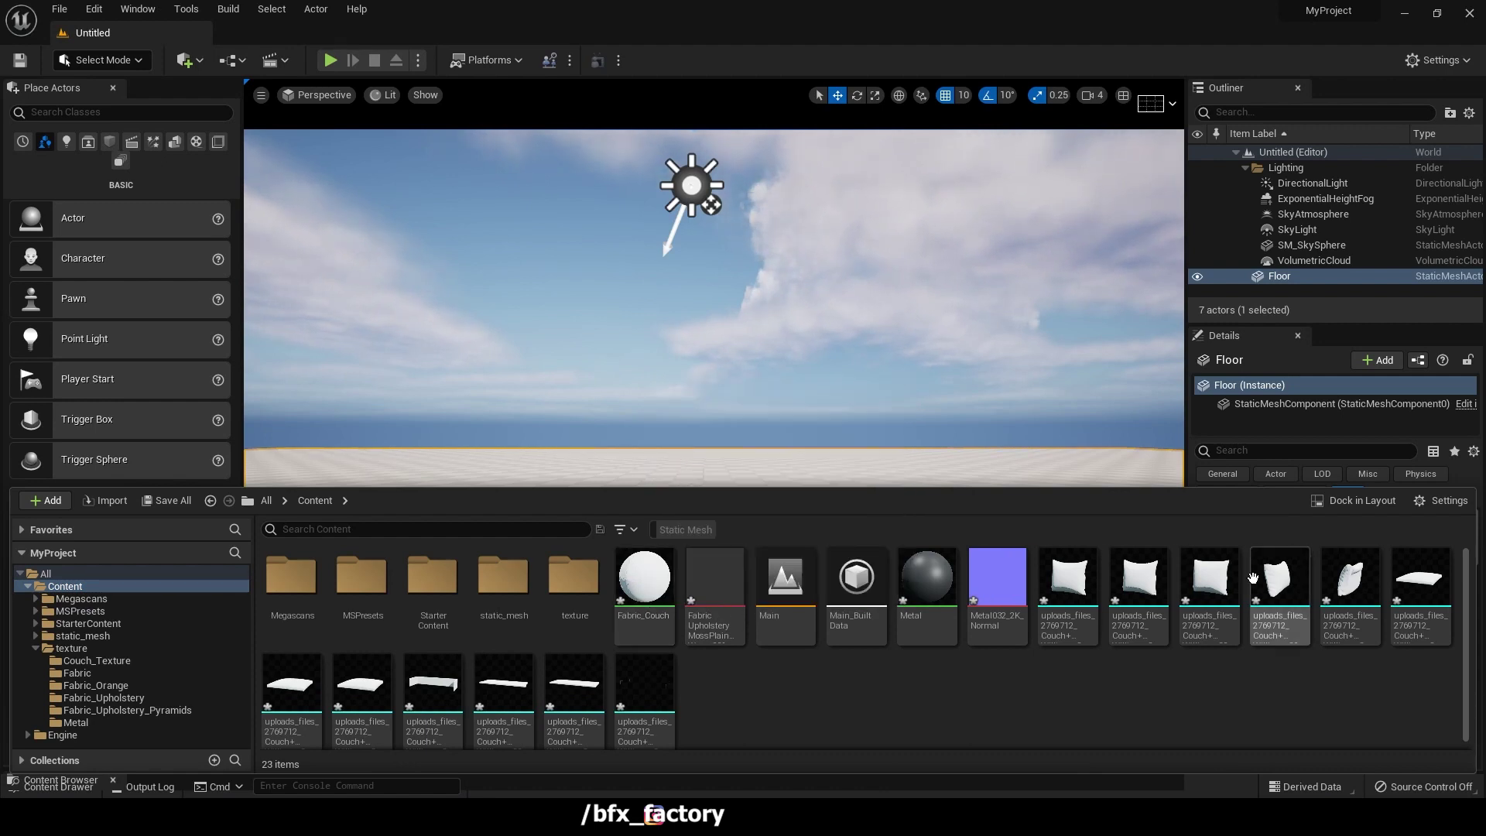
pyautogui.click(644, 590)
pyautogui.doubleClick(644, 590)
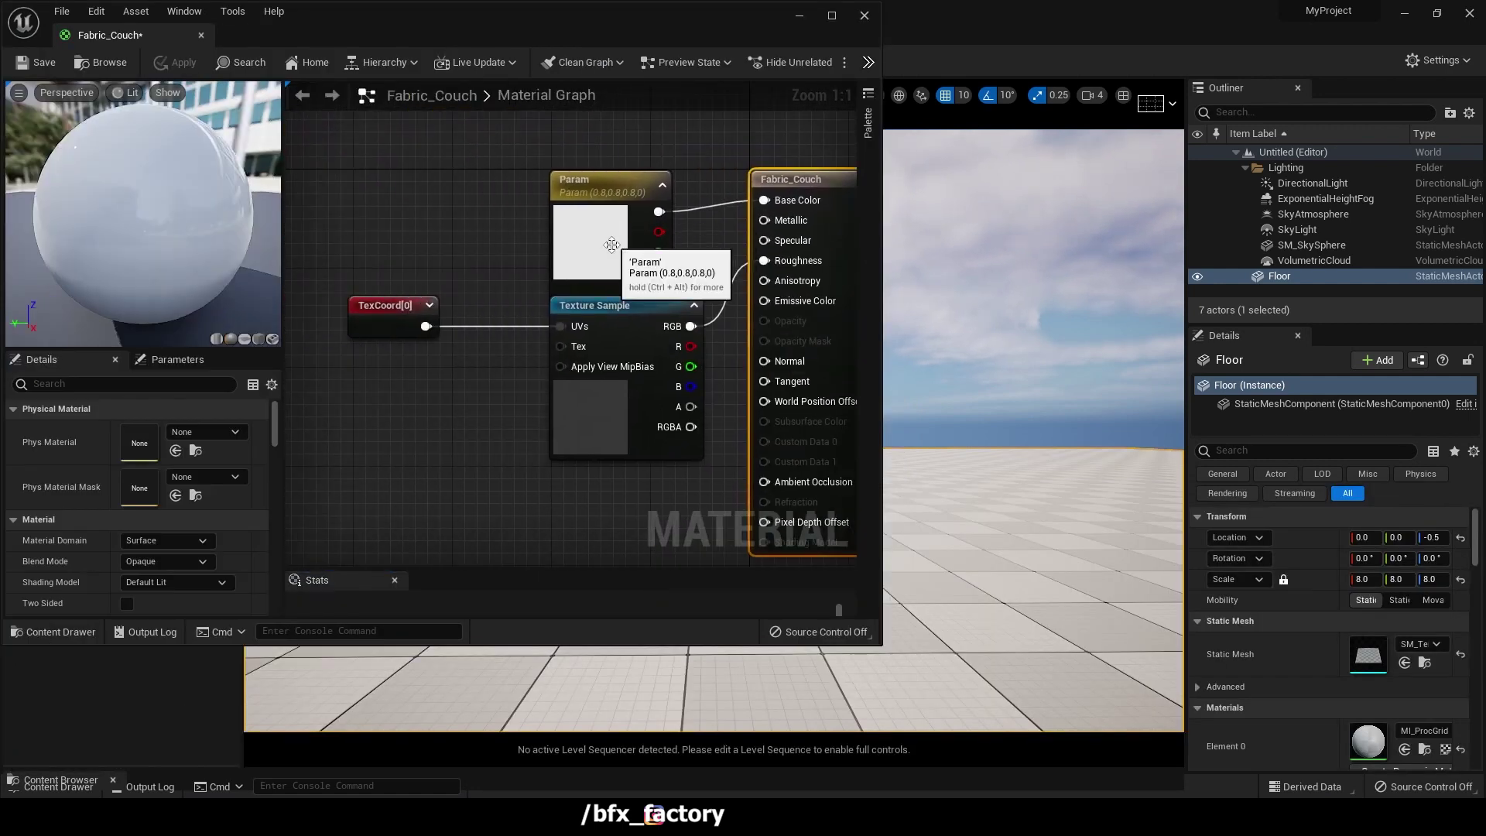
pyautogui.moveTo(149, 181); pyautogui.dragTo(92, 208)
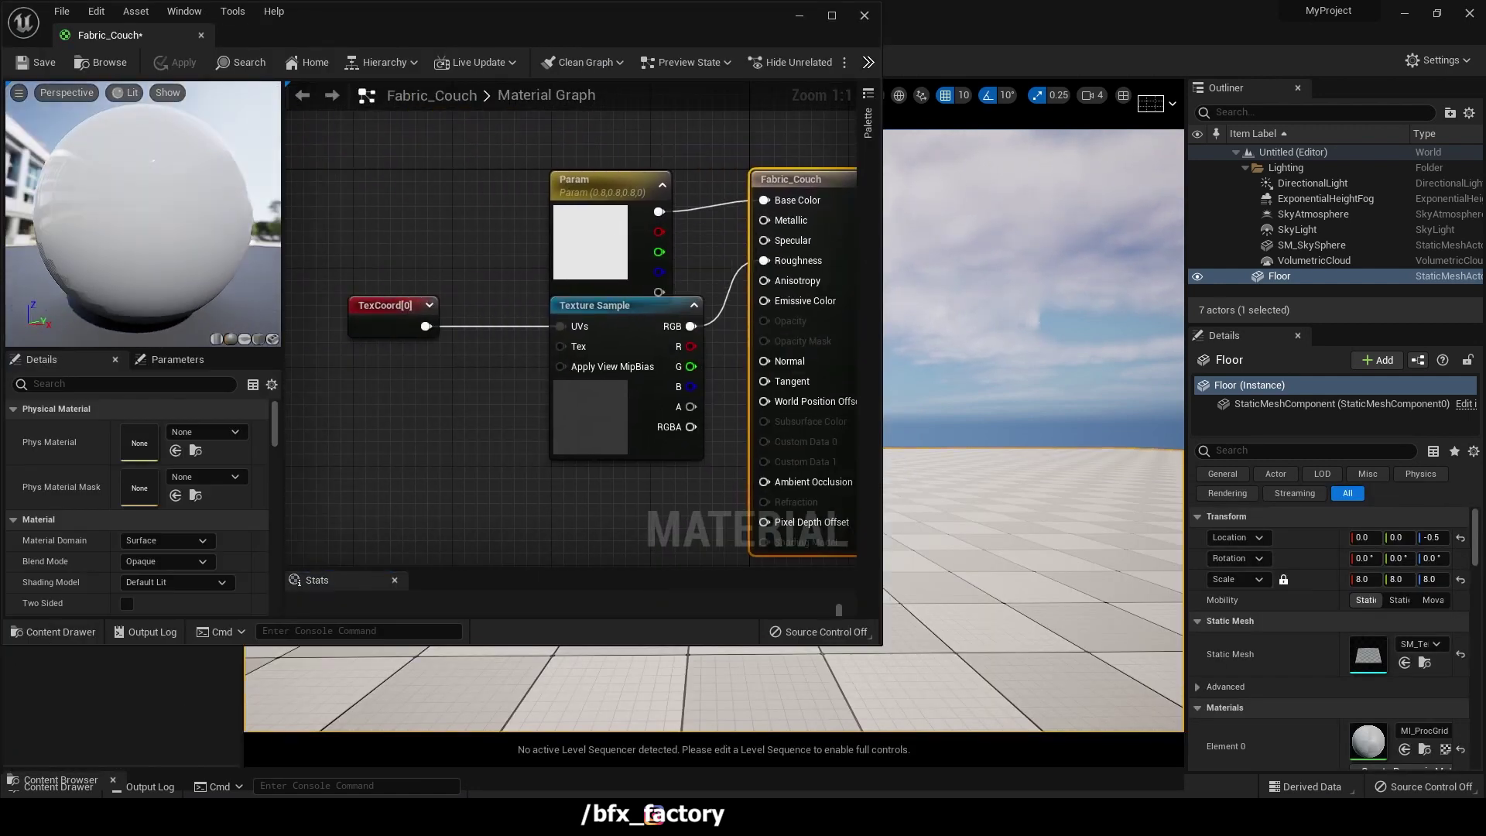
pyautogui.moveTo(149, 197); pyautogui.dragTo(85, 195)
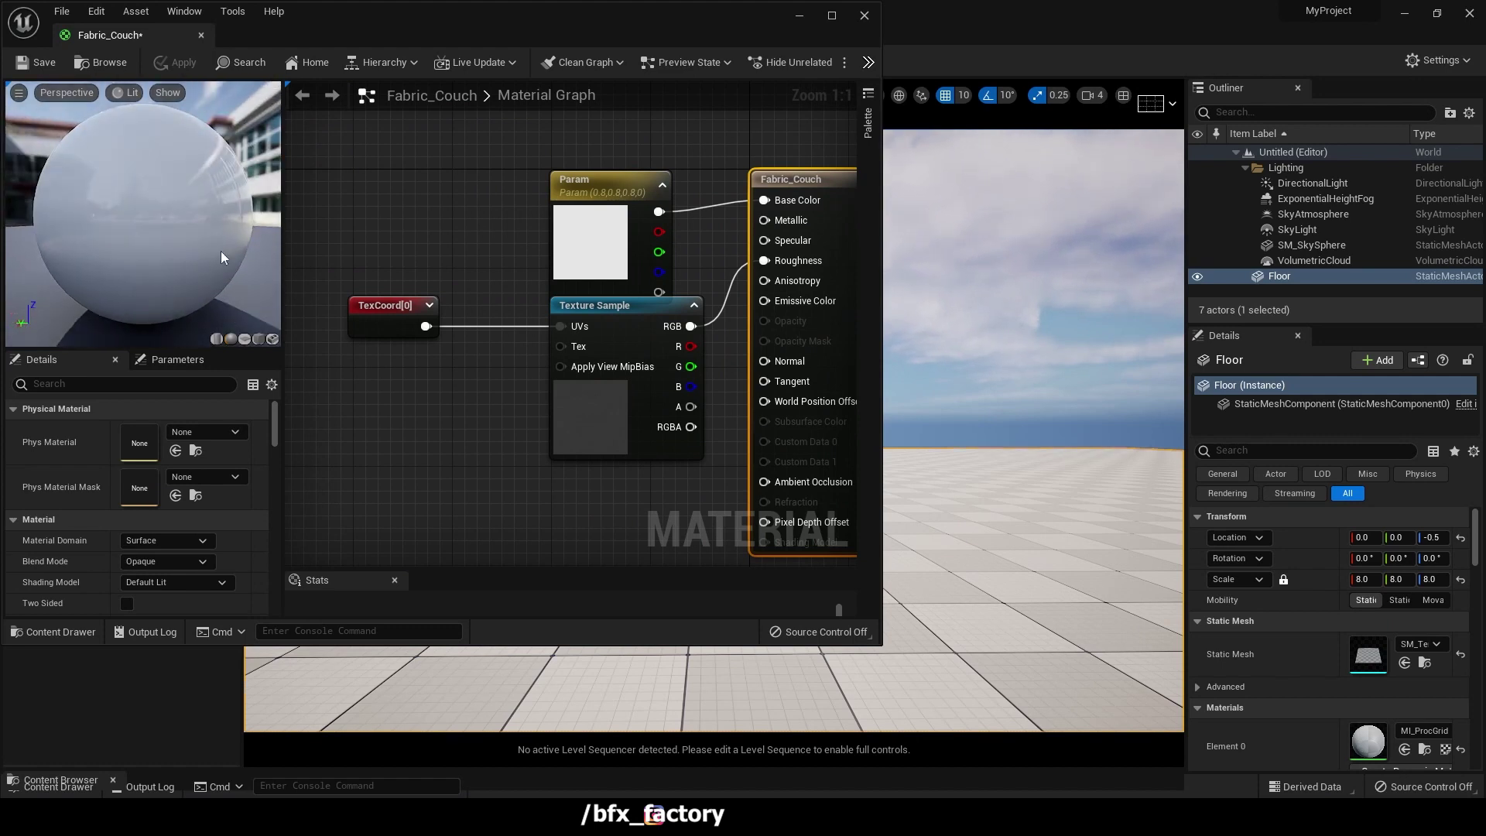
pyautogui.click(865, 16)
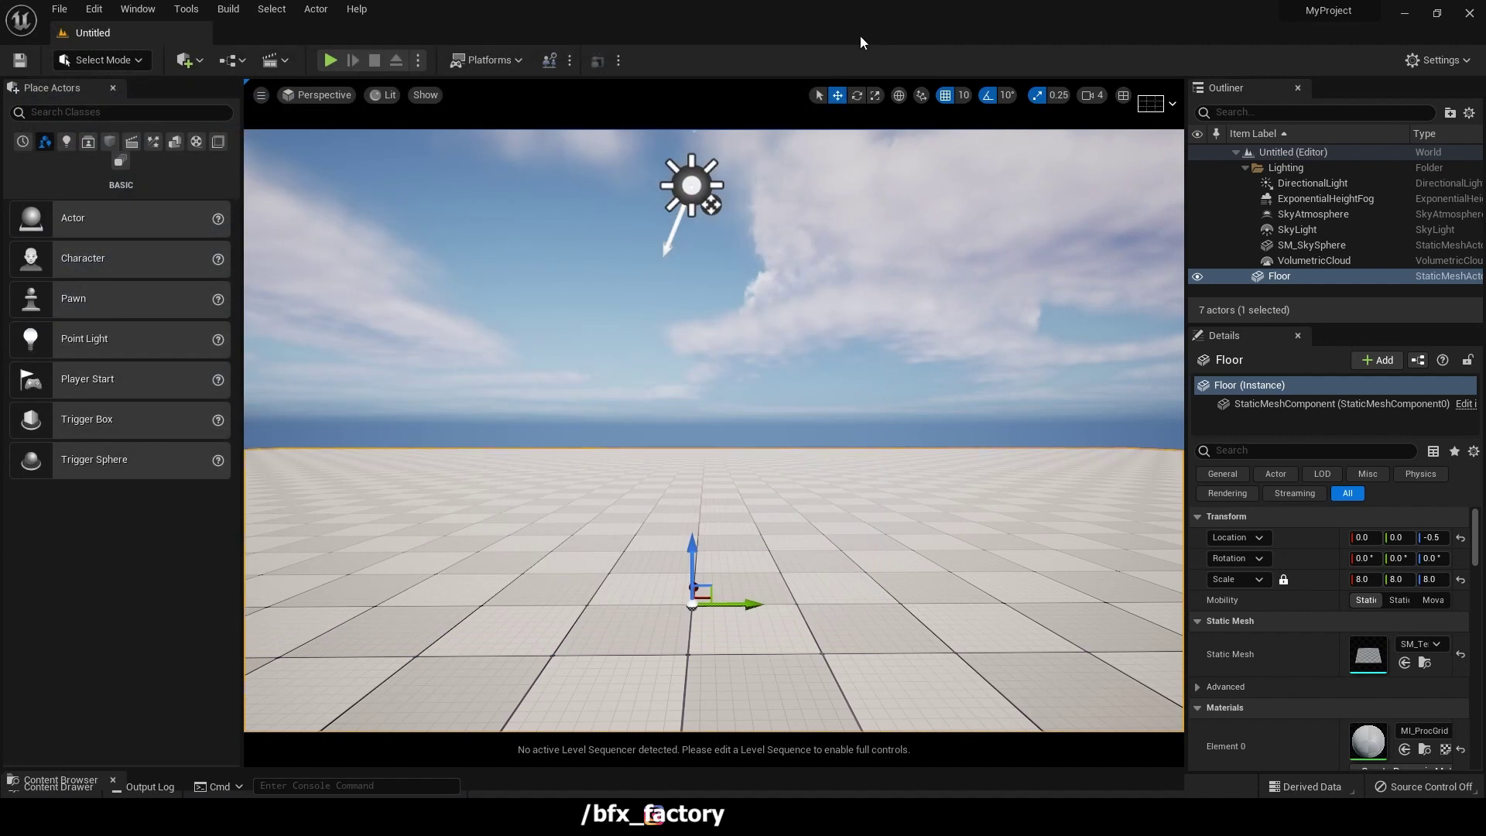
pyautogui.click(835, 355)
pyautogui.rightClick(838, 359)
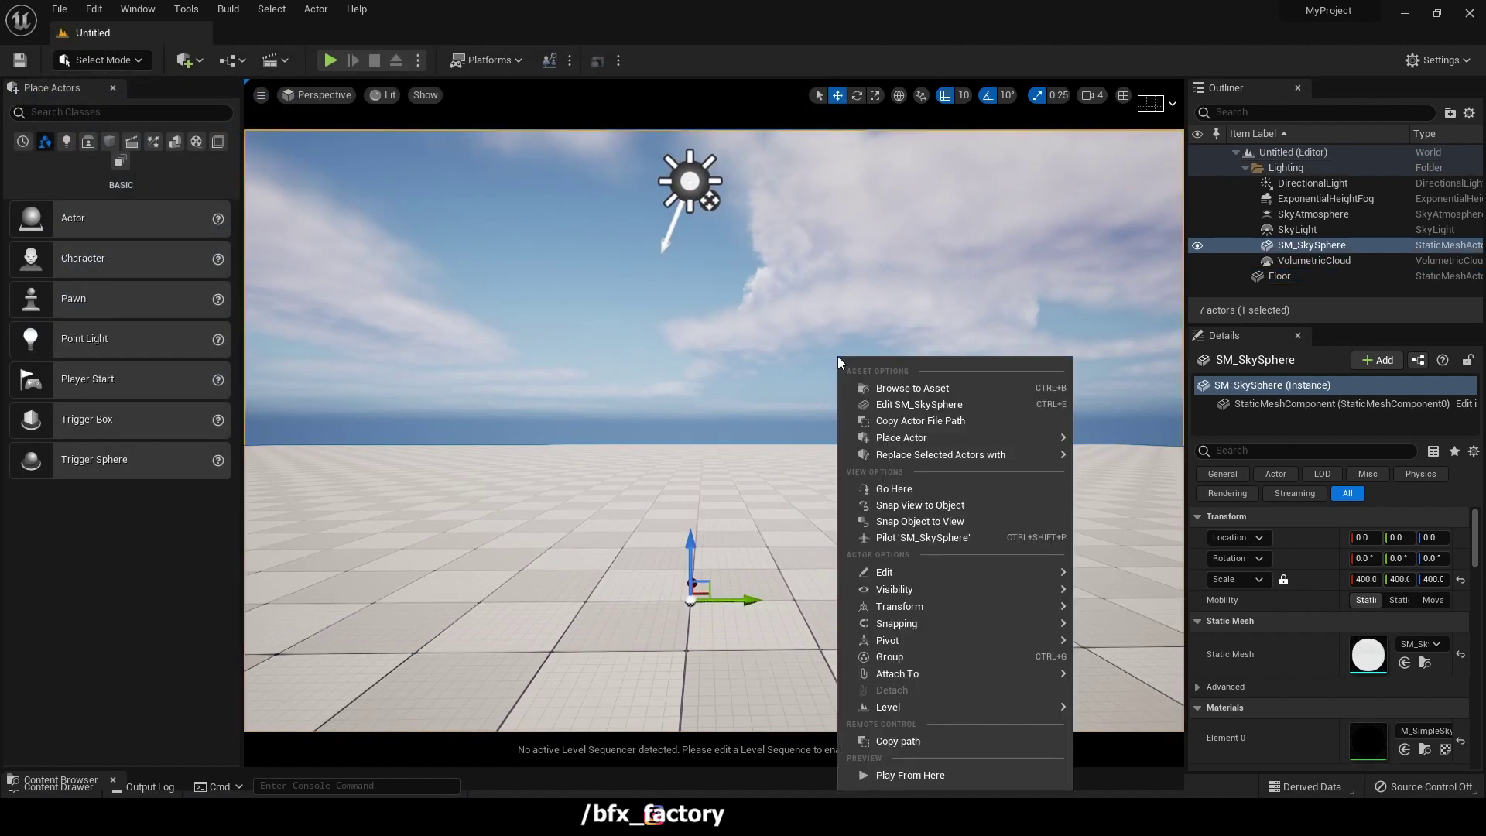
# Create a new folder named 3d_model in Content.
pyautogui.click(522, 320)
pyautogui.hotkey('ctrl', 'space')
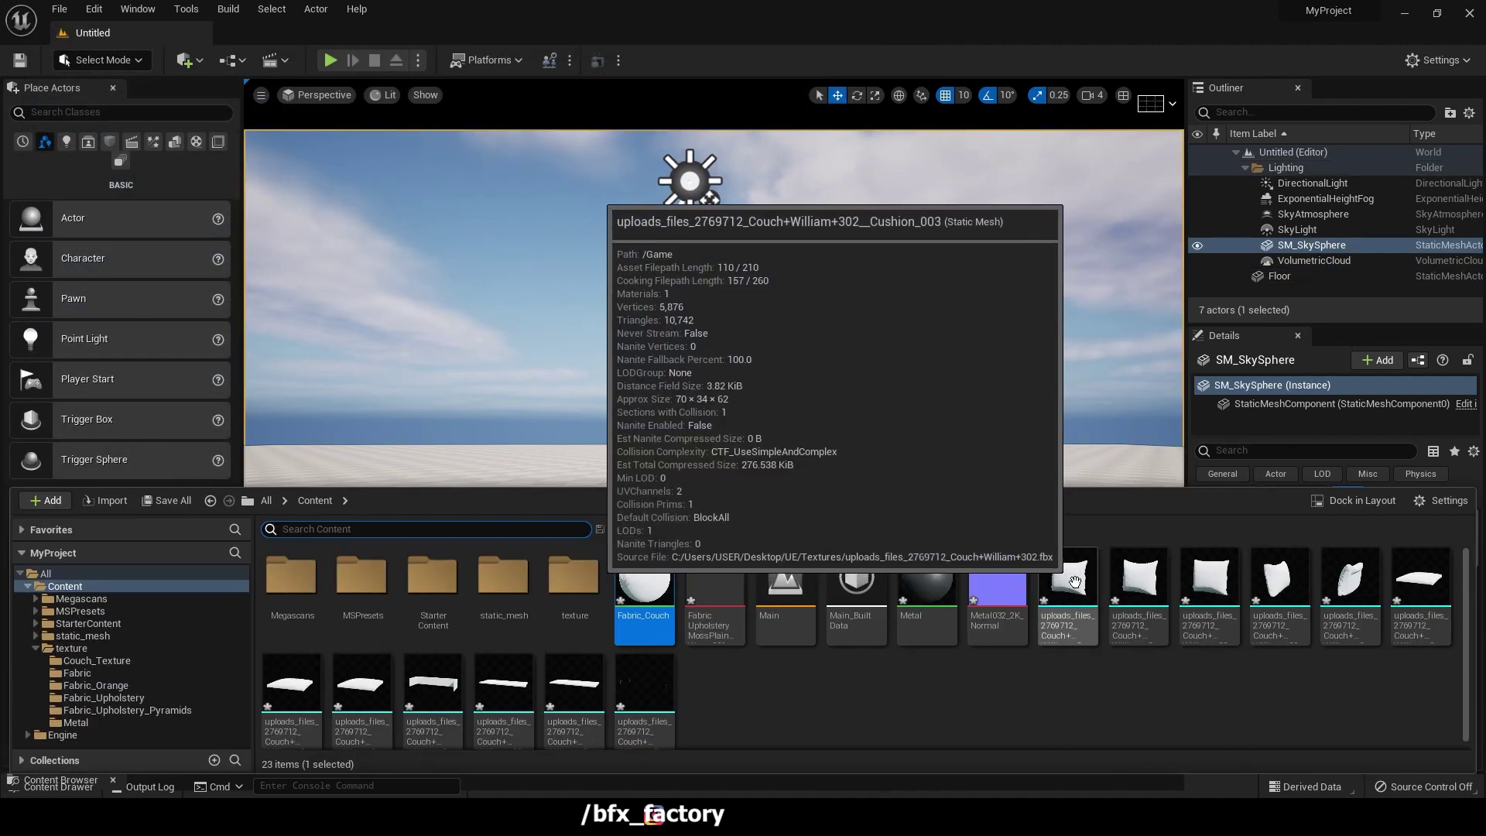
pyautogui.click(1074, 582)
pyautogui.keyDown('shift'); pyautogui.click(646, 696); pyautogui.keyUp('shift')
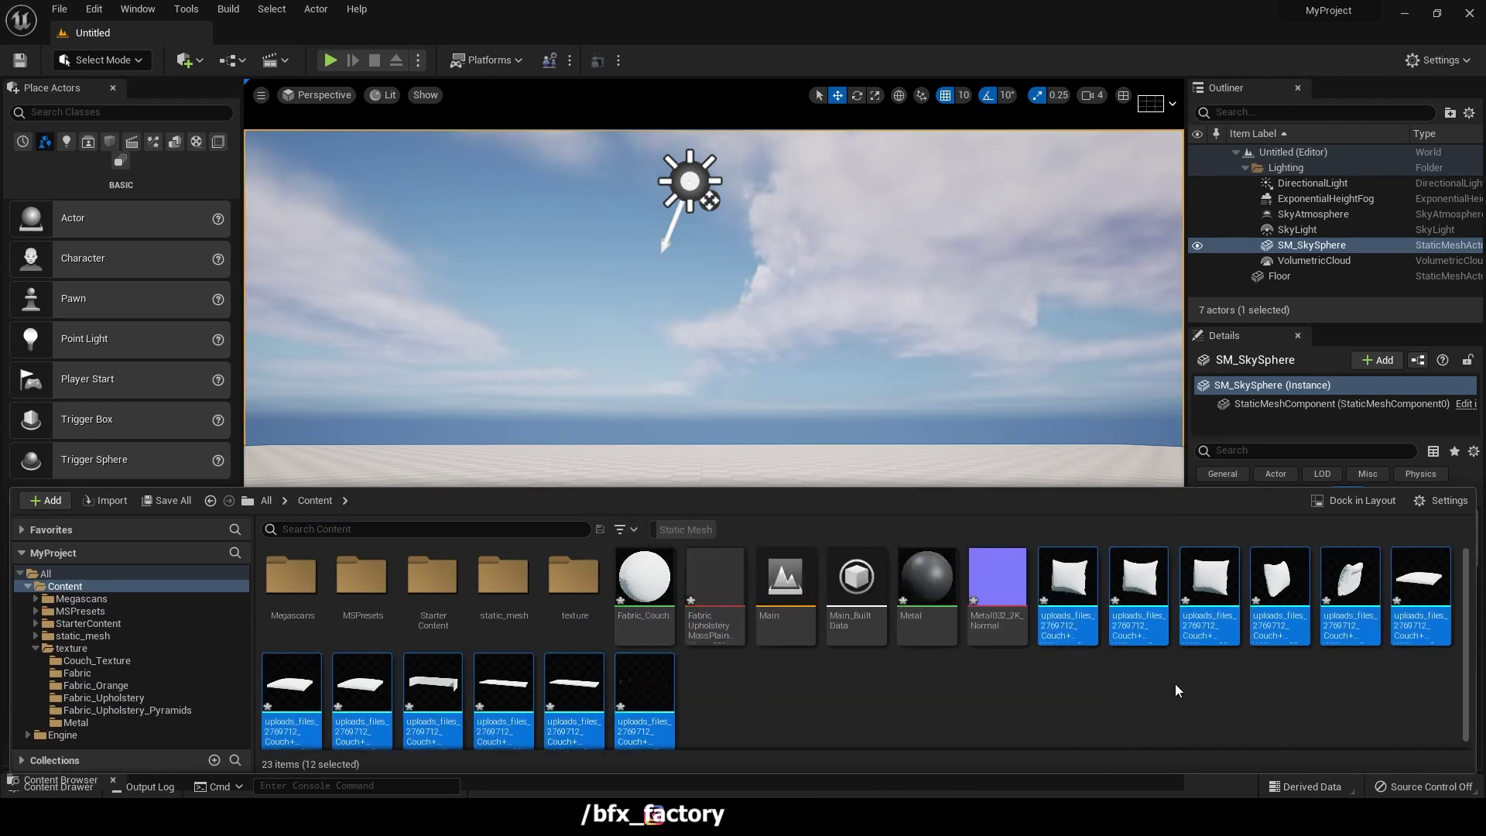
pyautogui.rightClick(834, 727)
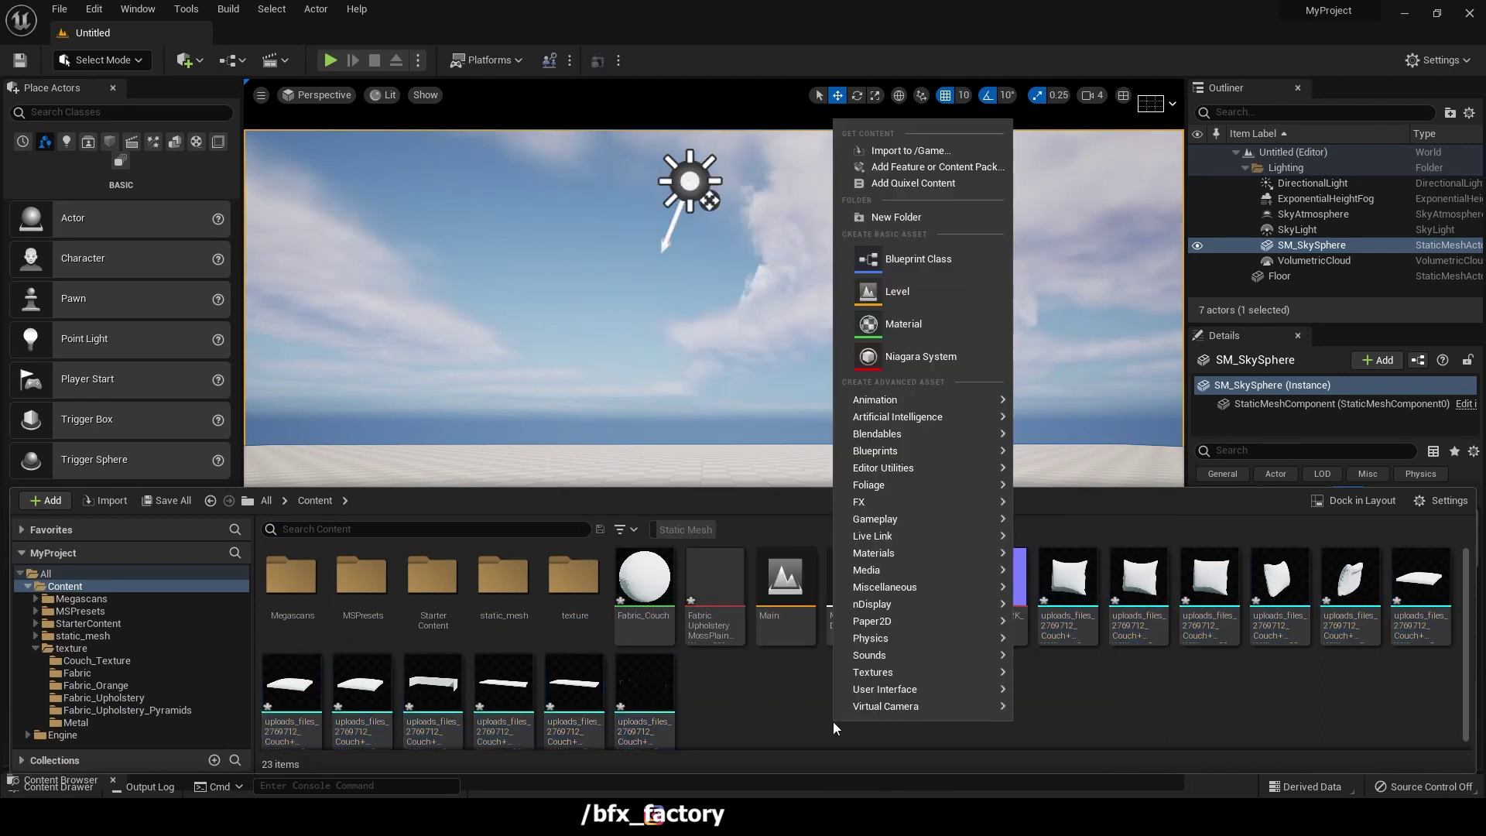
pyautogui.click(917, 218)
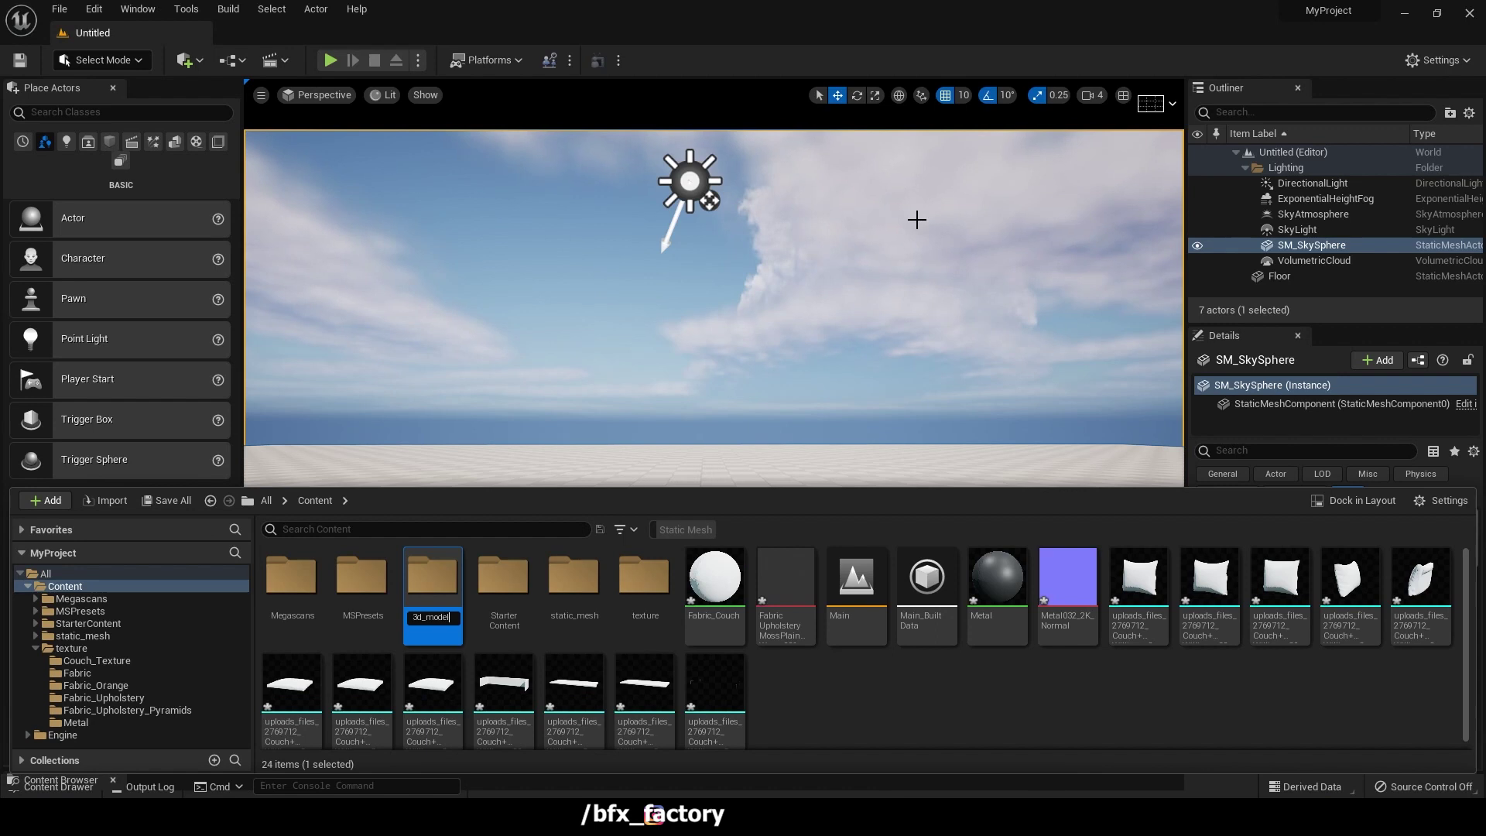
pyautogui.press('Return')
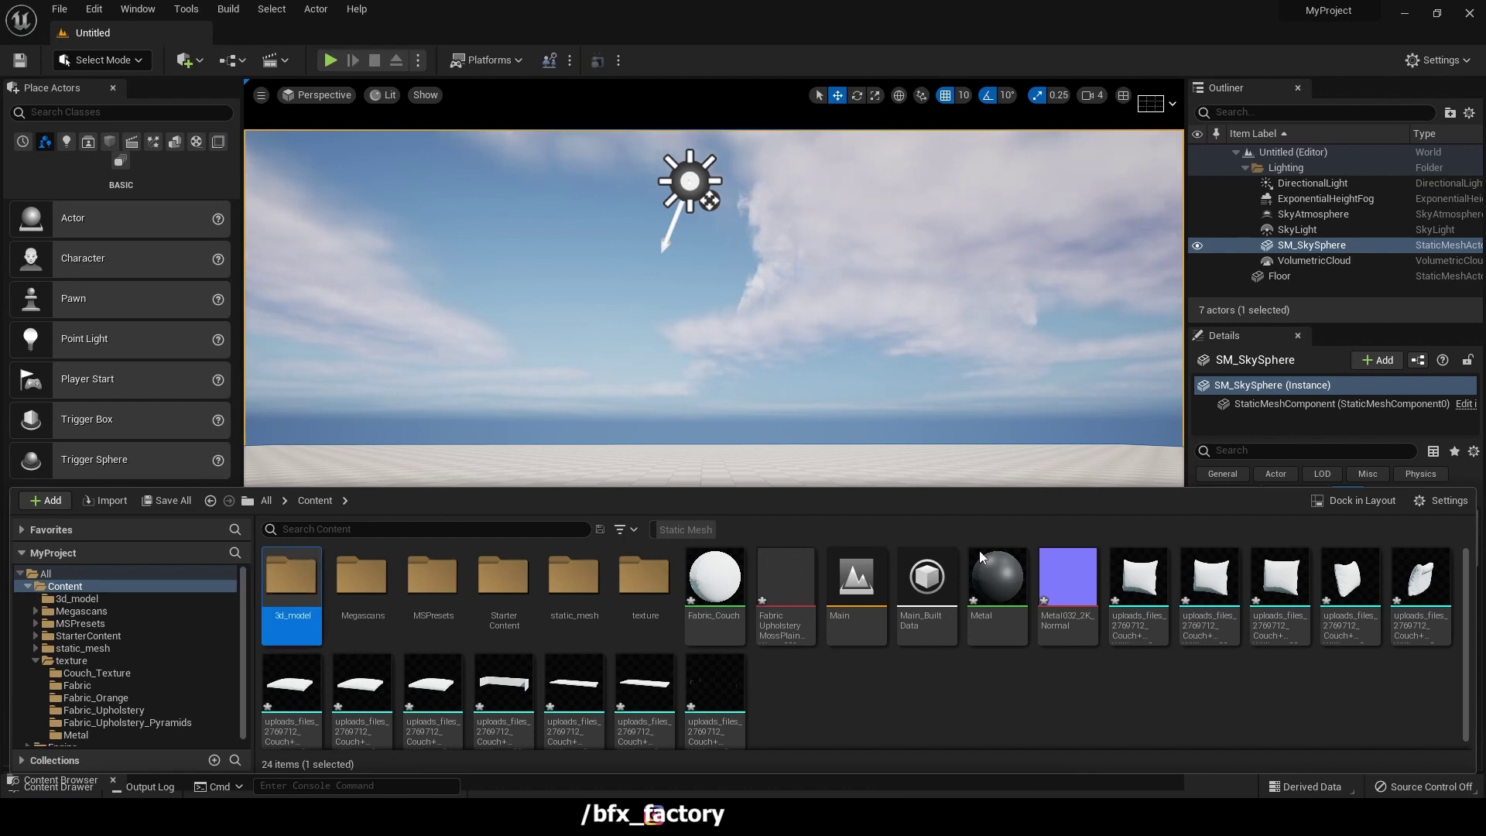
# Move the twelve couch meshes into 3d_model and open that folder.
pyautogui.click(1138, 580)
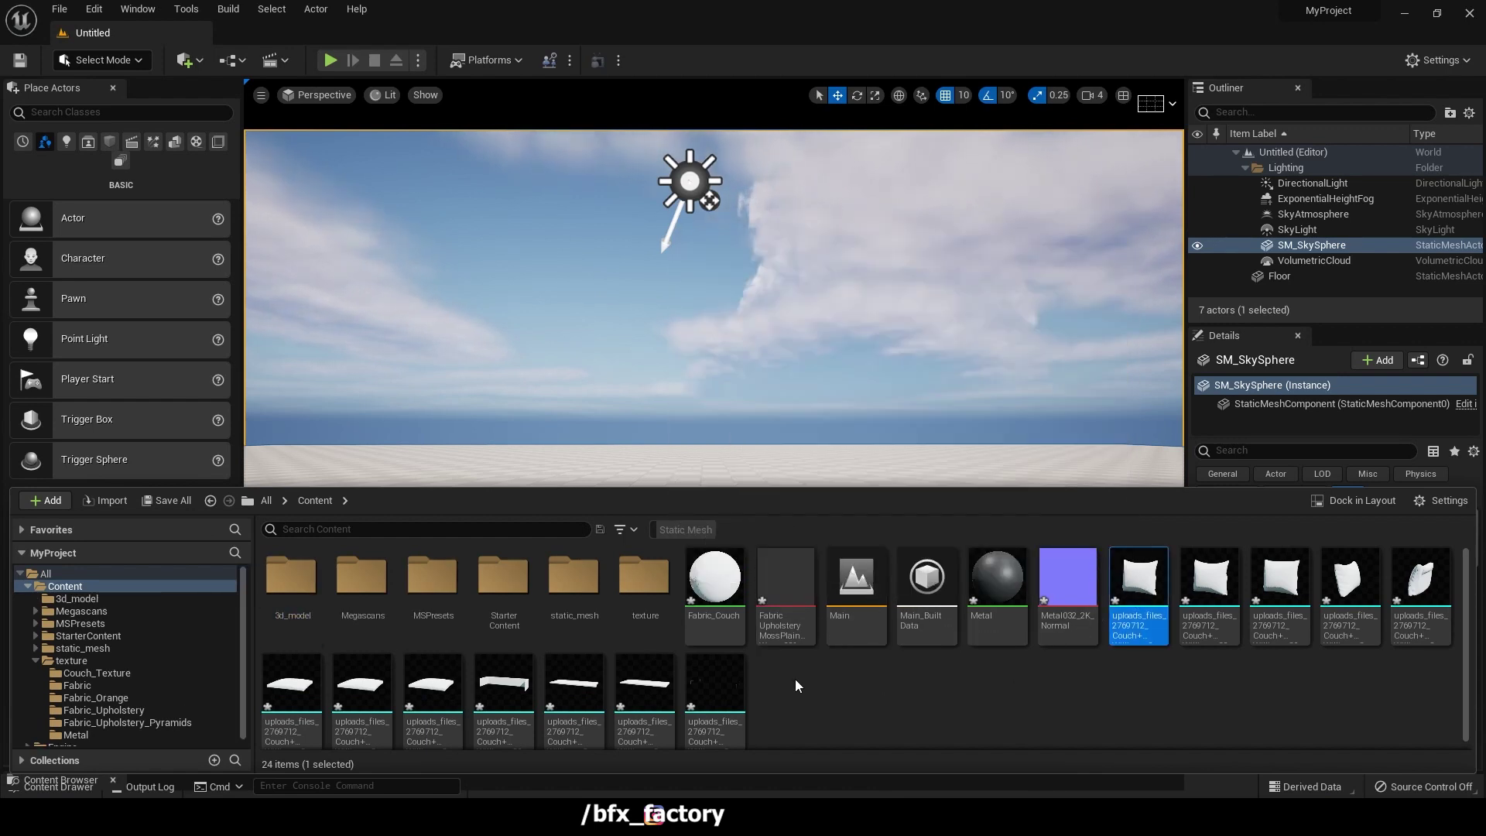
pyautogui.keyDown('shift'); pyautogui.click(714, 692); pyautogui.keyUp('shift')
pyautogui.moveTo(714, 693); pyautogui.dragTo(279, 591)
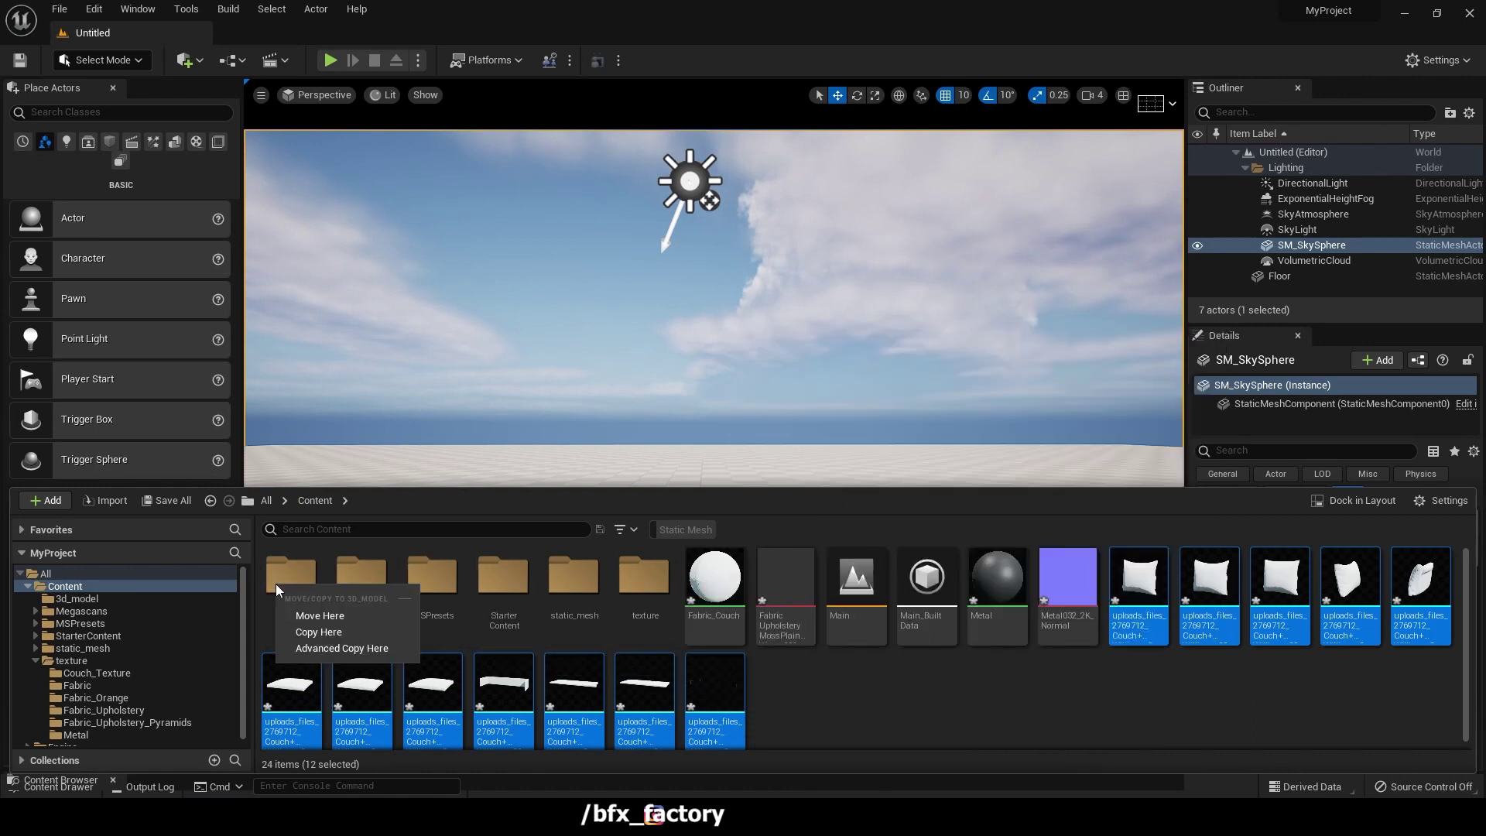
pyautogui.click(307, 616)
pyautogui.click(314, 636)
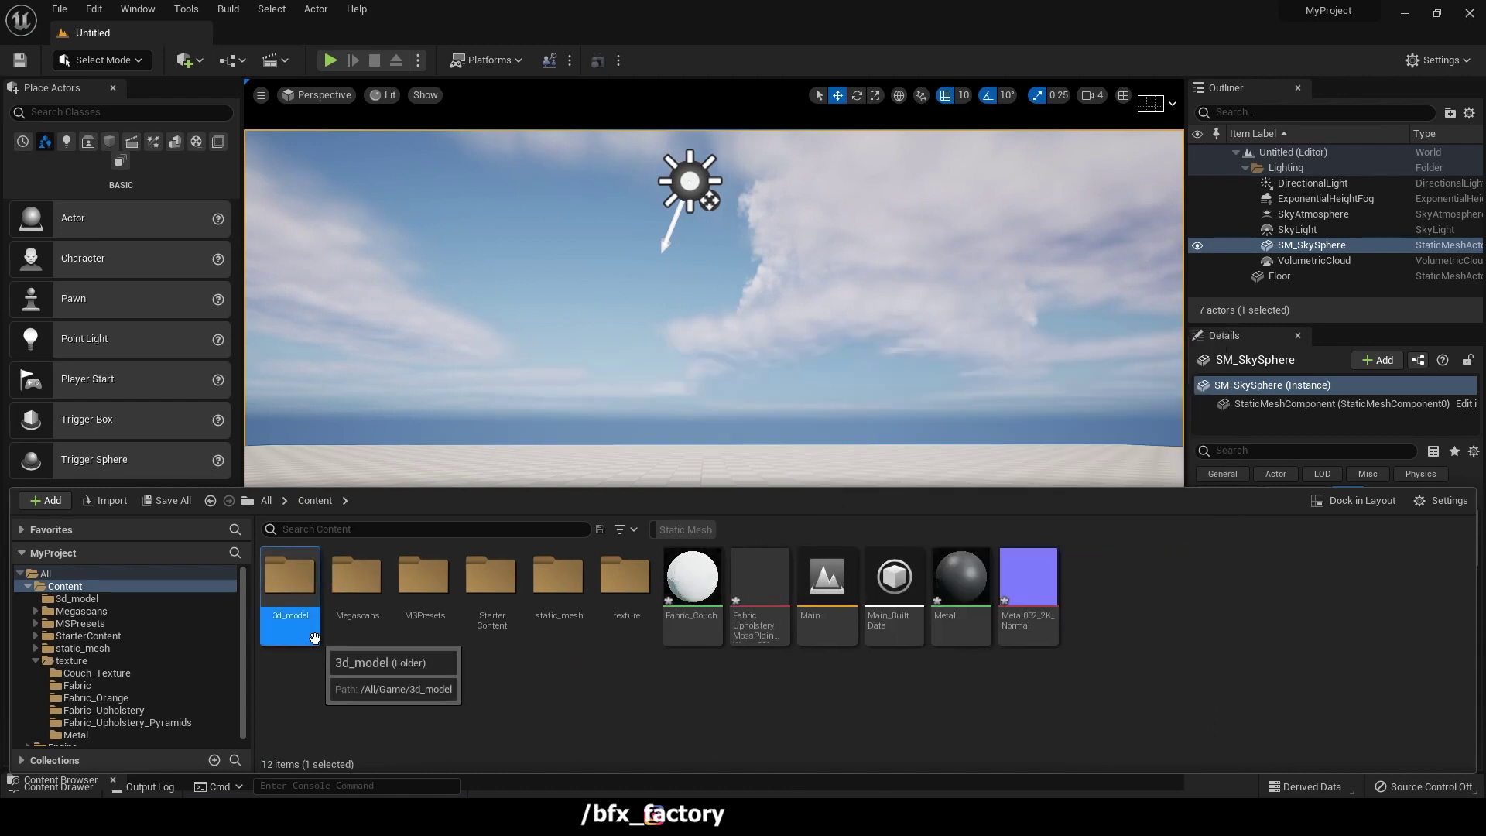
pyautogui.doubleClick(288, 588)
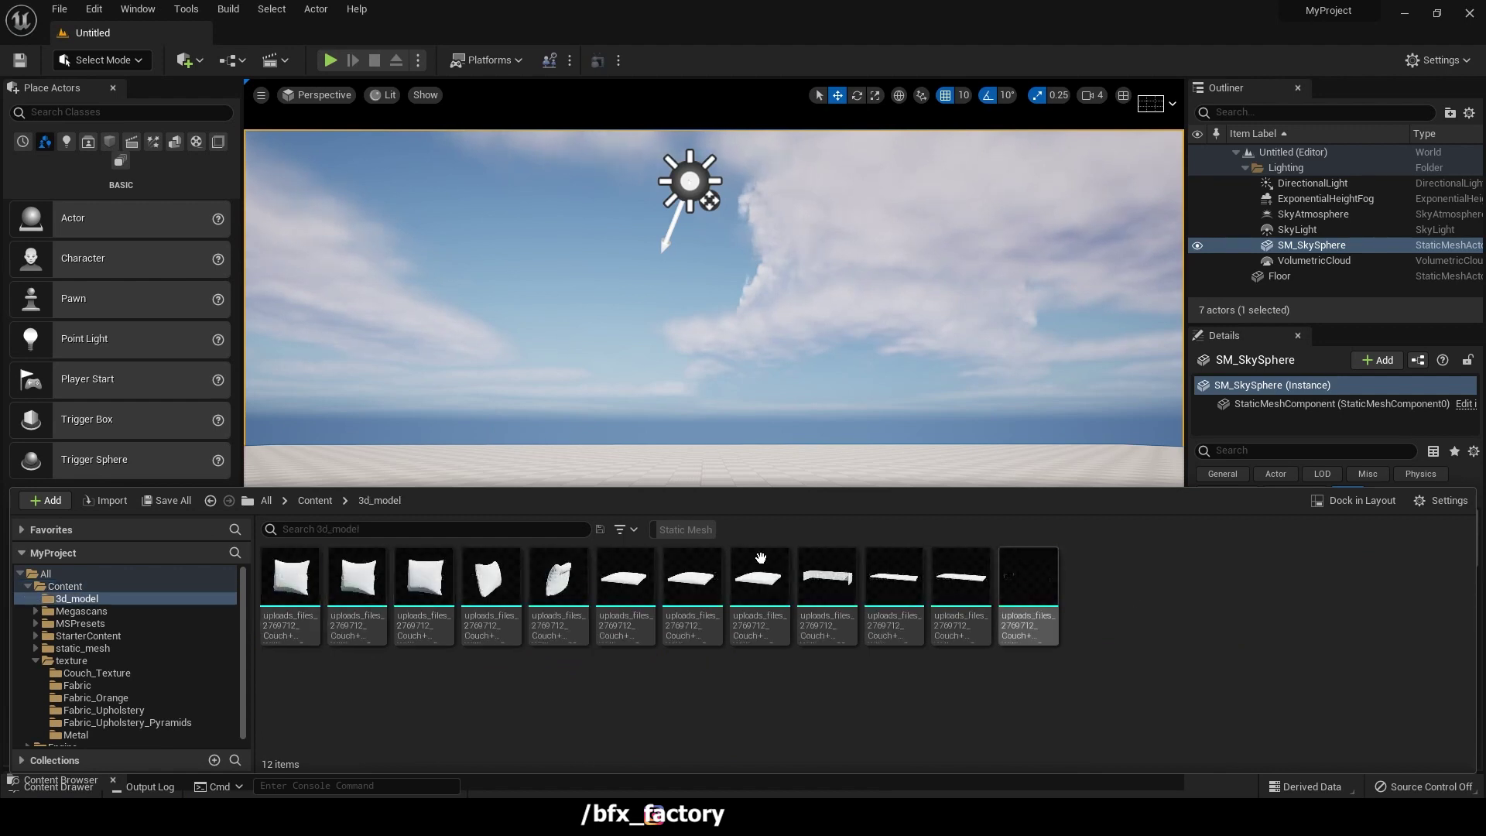
# Select all twelve couch meshes and place the assembled couch in the level.
pyautogui.click(308, 614)
pyautogui.moveTo(308, 613); pyautogui.dragTo(366, 636)
pyautogui.keyDown('shift'); pyautogui.click(1033, 596); pyautogui.keyUp('shift')
pyautogui.moveTo(1041, 607); pyautogui.dragTo(700, 551)
pyautogui.moveTo(818, 567); pyautogui.dragTo(882, 584, button='right')
# Fly the viewport down toward floor level so the whole couch is framed.
pyautogui.press('w')
pyautogui.press('d')
pyautogui.moveTo(751, 640); pyautogui.dragTo(711, 672, button='right')
pyautogui.scroll(3, 751, 640)
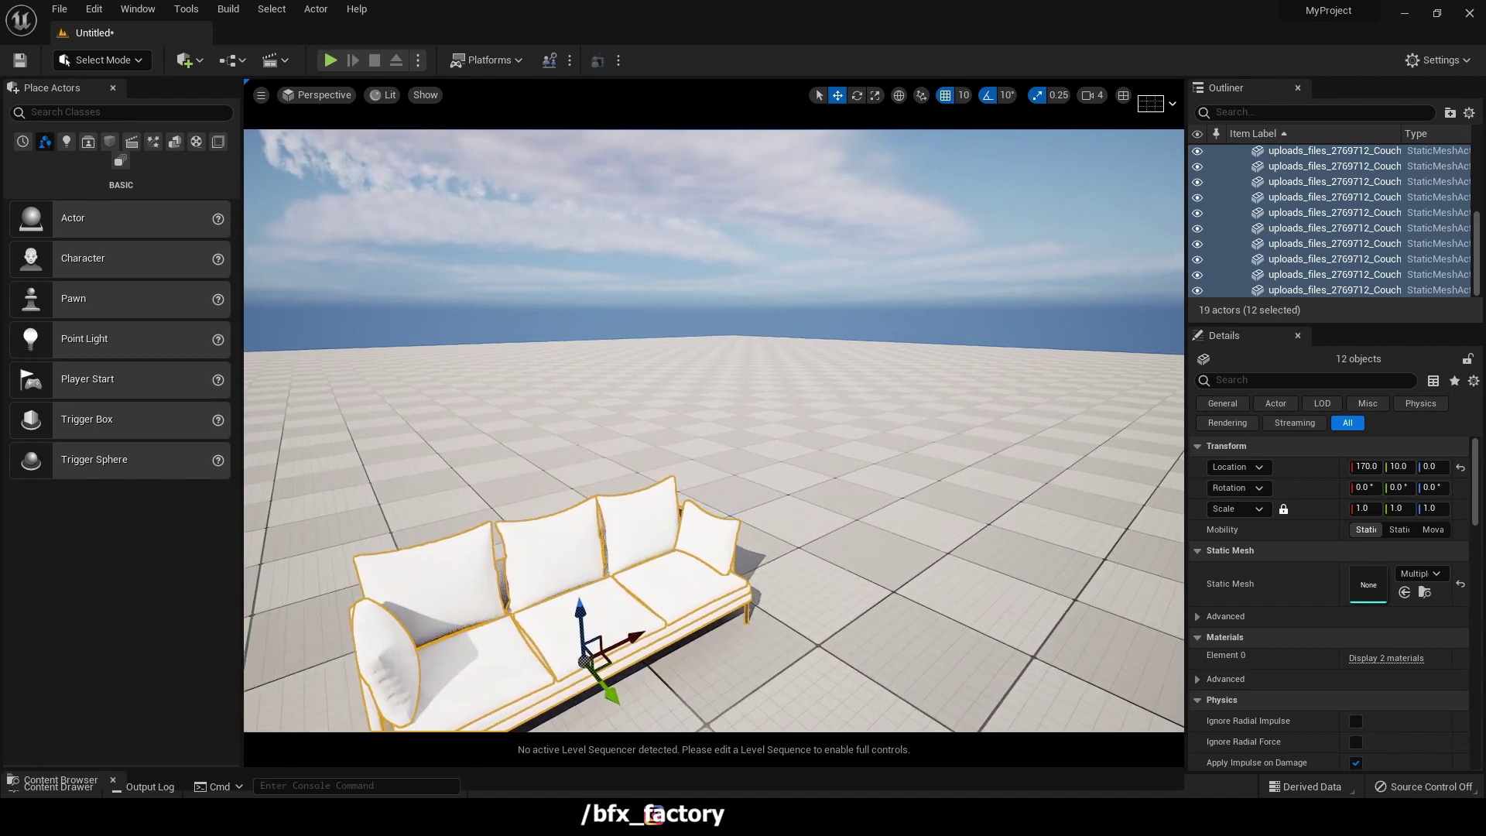
pyautogui.moveTo(751, 641); pyautogui.dragTo(735, 696, button='middle')
pyautogui.moveTo(751, 641); pyautogui.dragTo(729, 607, button='right')
pyautogui.moveTo(750, 640)
pyautogui.mouseDown(button='middle')
pyautogui.moveTo(762, 676)
pyautogui.moveTo(759, 658)
pyautogui.mouseUp(button='middle')
pyautogui.press('w')
pyautogui.moveTo(751, 644)
pyautogui.mouseDown(button='right')
pyautogui.moveTo(711, 625)
pyautogui.moveTo(750, 633)
pyautogui.mouseUp(button='right')
pyautogui.moveTo(750, 643); pyautogui.dragTo(783, 457, button='middle')
pyautogui.moveTo(782, 588); pyautogui.dragTo(788, 611, button='right')
pyautogui.moveTo(782, 587); pyautogui.dragTo(782, 669, button='middle')
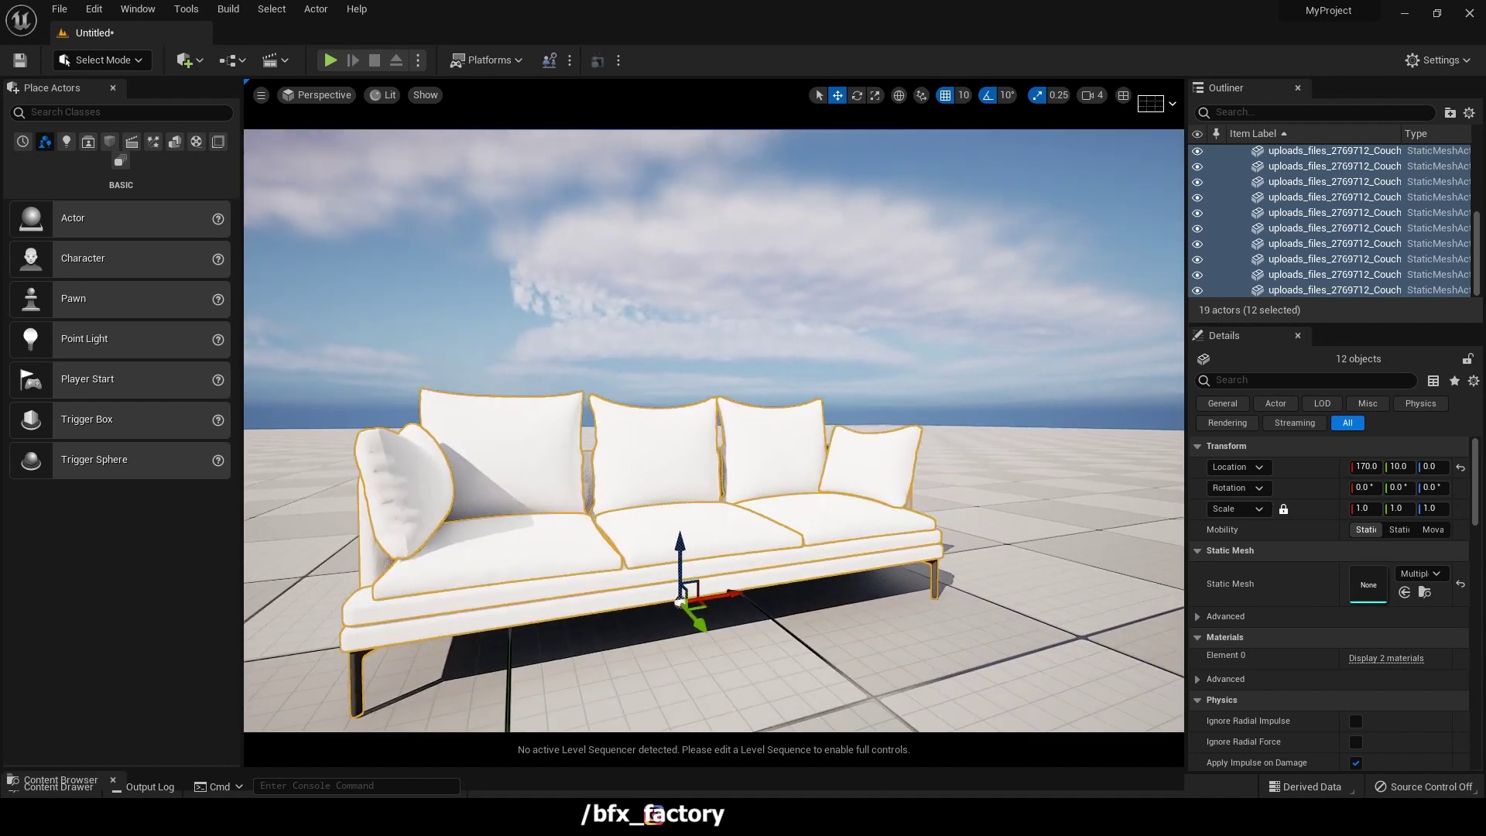
# Set the couch's locked Z scale to 2 in Details.
pyautogui.click(1433, 509)
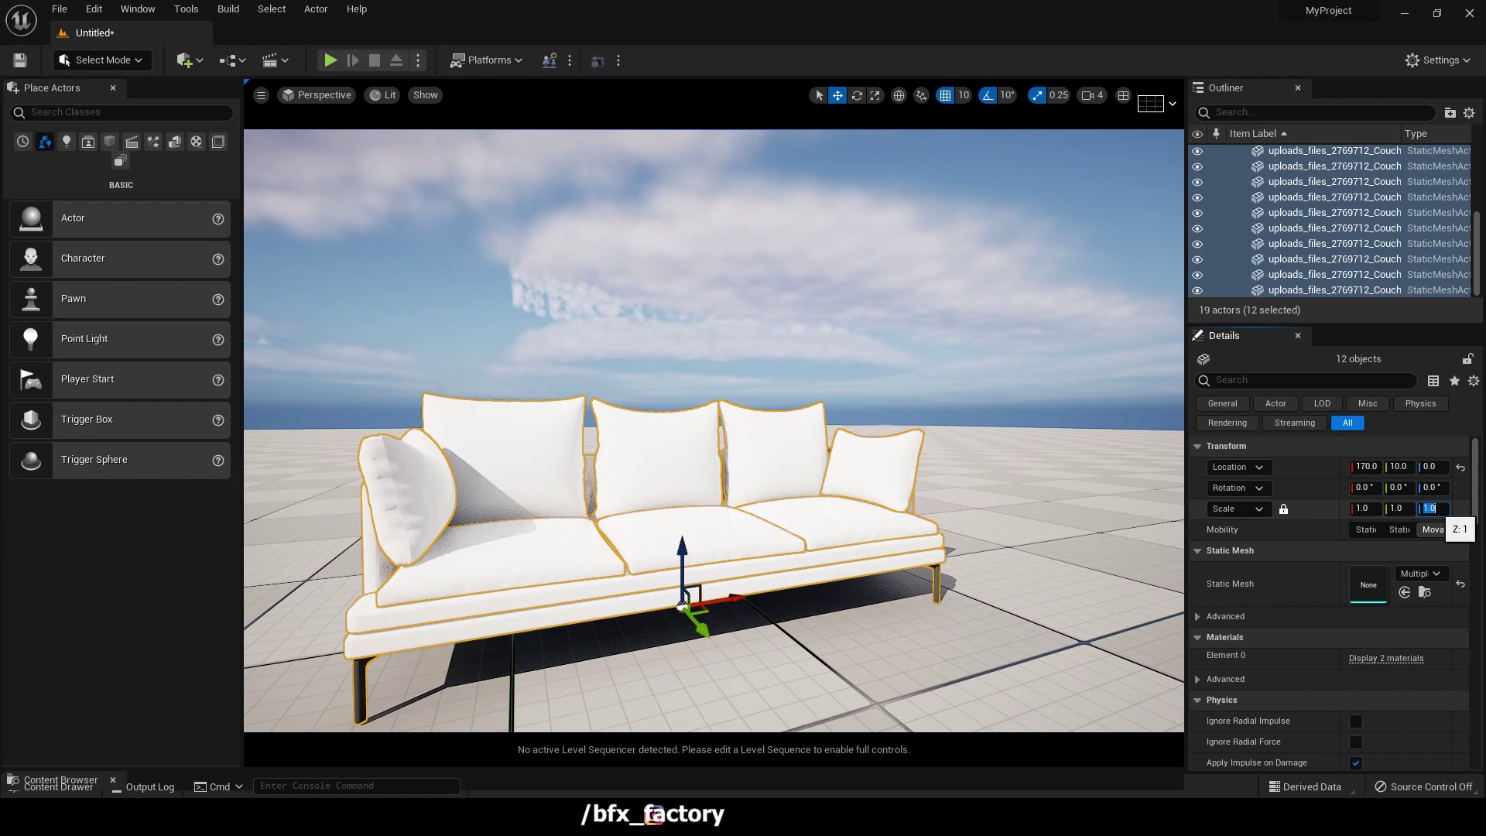
pyautogui.press('Return')
pyautogui.scroll(-5, 898, 438)
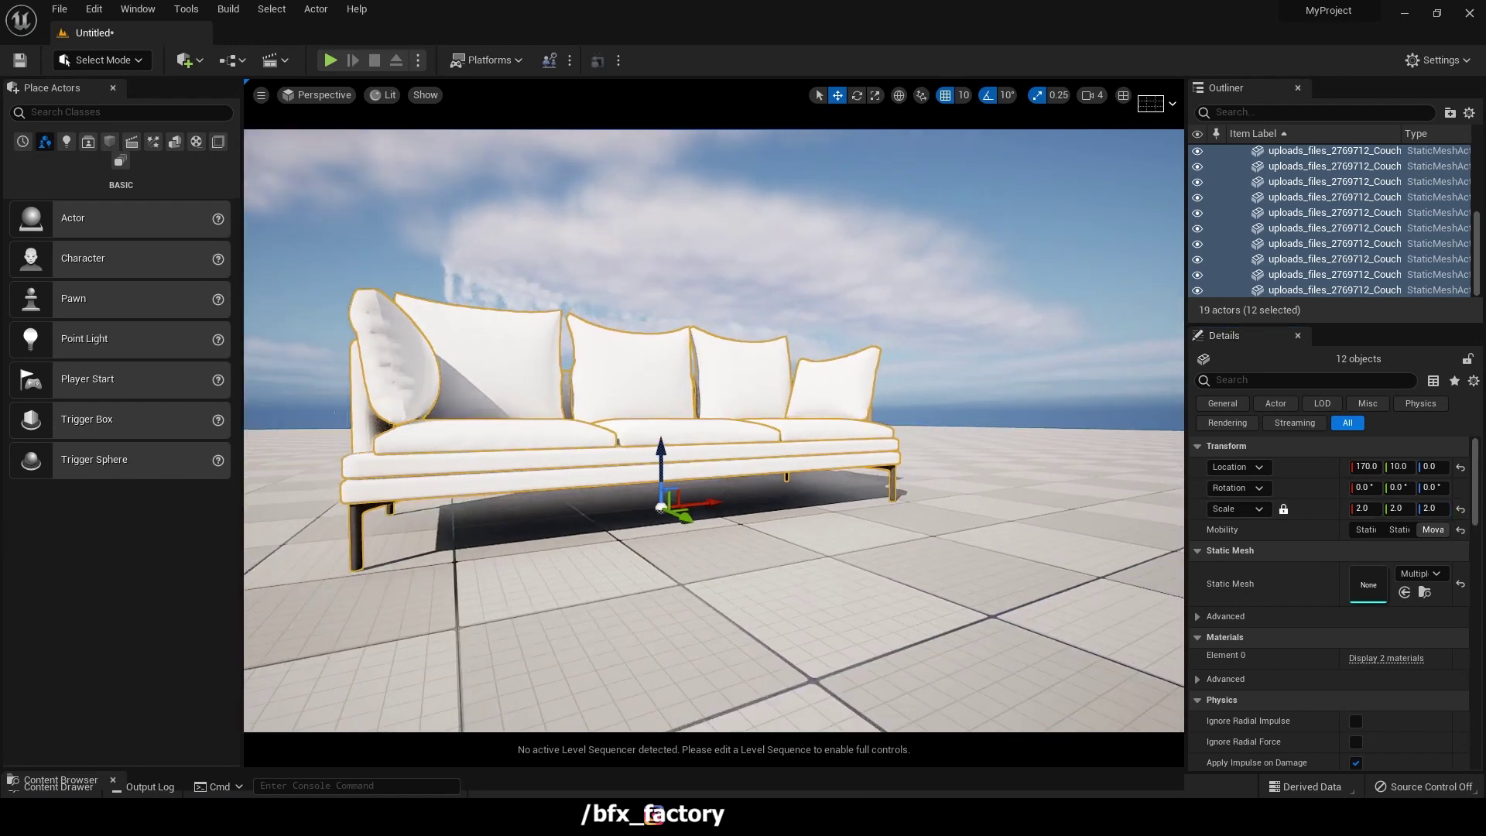
# Rotate the couch 90° around its vertical axis, then deselect it.
pyautogui.click(858, 95)
pyautogui.moveTo(697, 523); pyautogui.dragTo(588, 517)
pyautogui.press('a')
pyautogui.moveTo(531, 569); pyautogui.dragTo(805, 262, button='right')
pyautogui.click(793, 282)
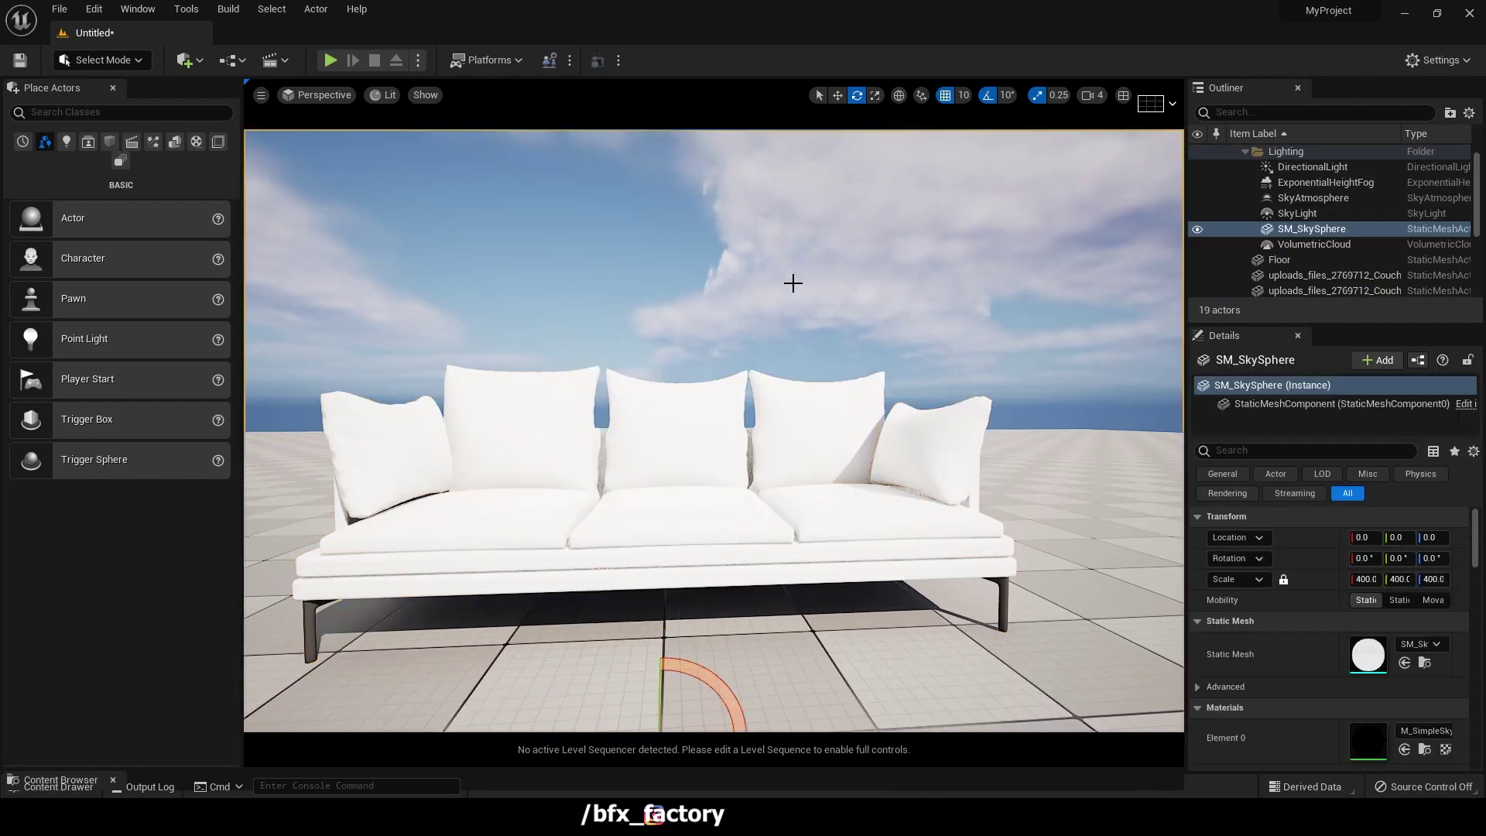
pyautogui.moveTo(792, 290); pyautogui.dragTo(763, 291, button='right')
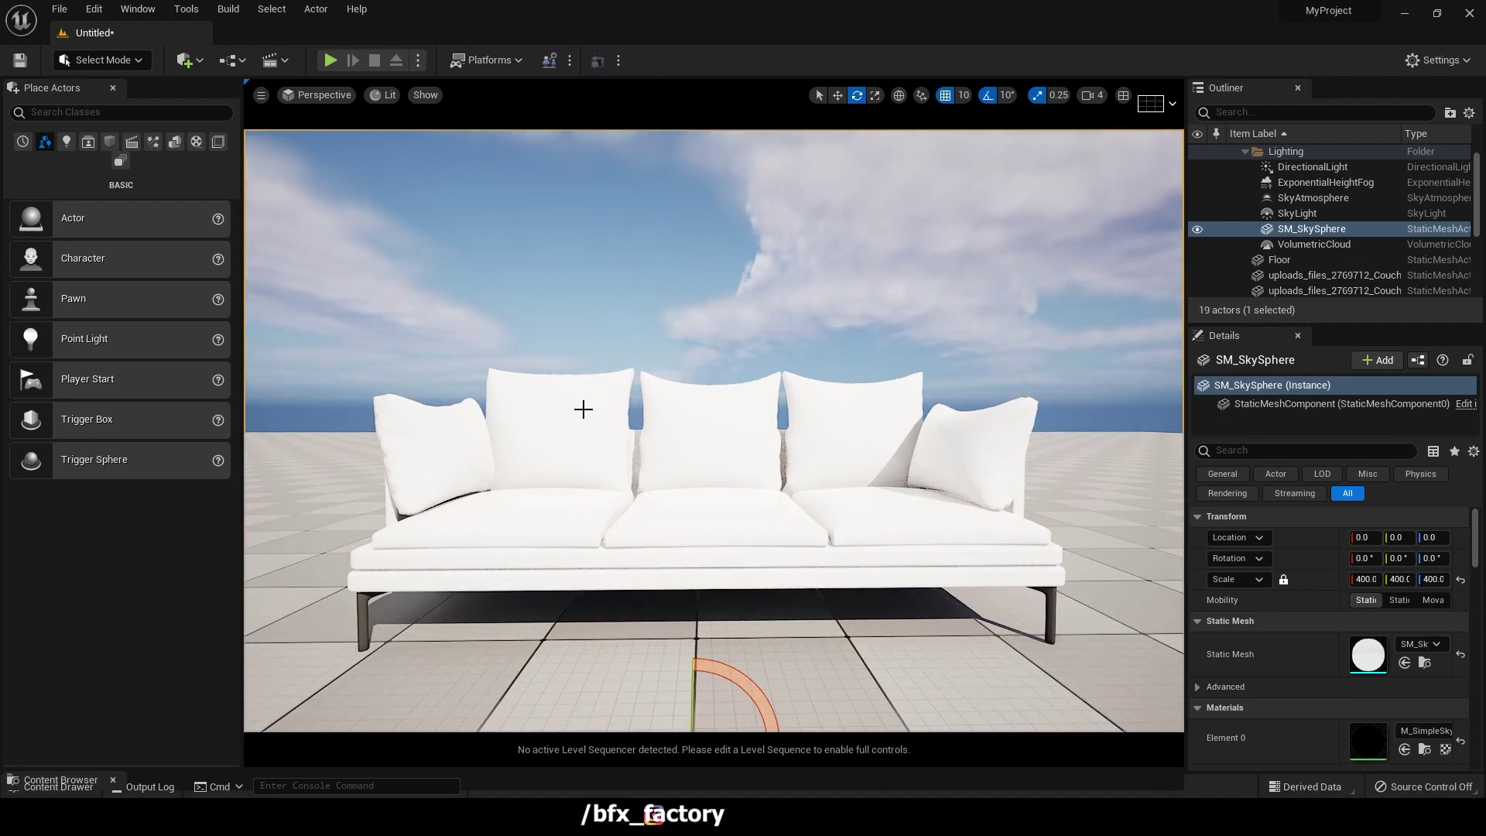
pyautogui.click(518, 409)
pyautogui.click(722, 415)
pyautogui.click(831, 426)
pyautogui.click(925, 437)
pyautogui.click(924, 514)
pyautogui.click(742, 524)
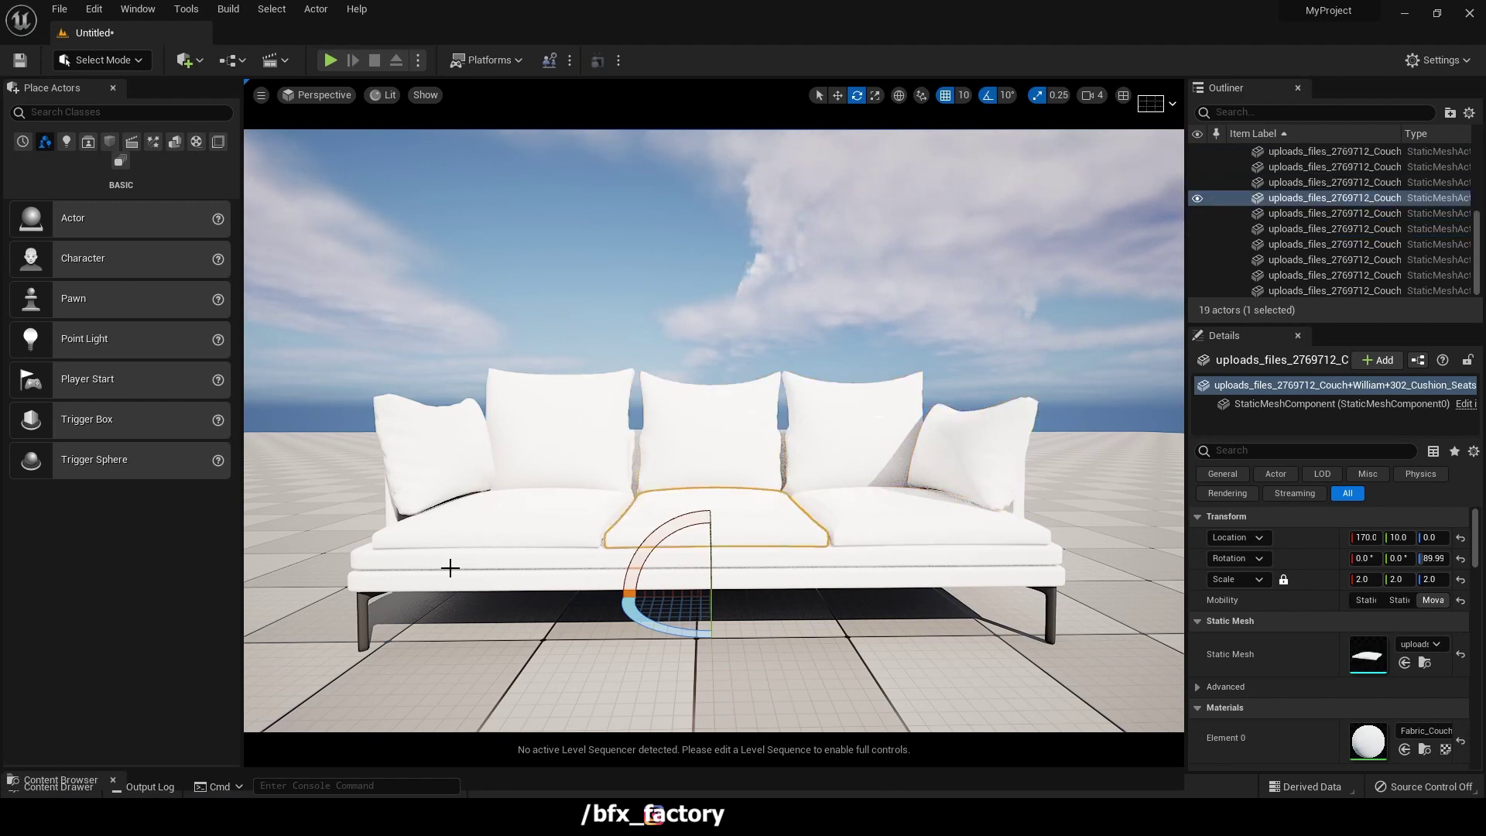
pyautogui.click(375, 583)
pyautogui.click(361, 604)
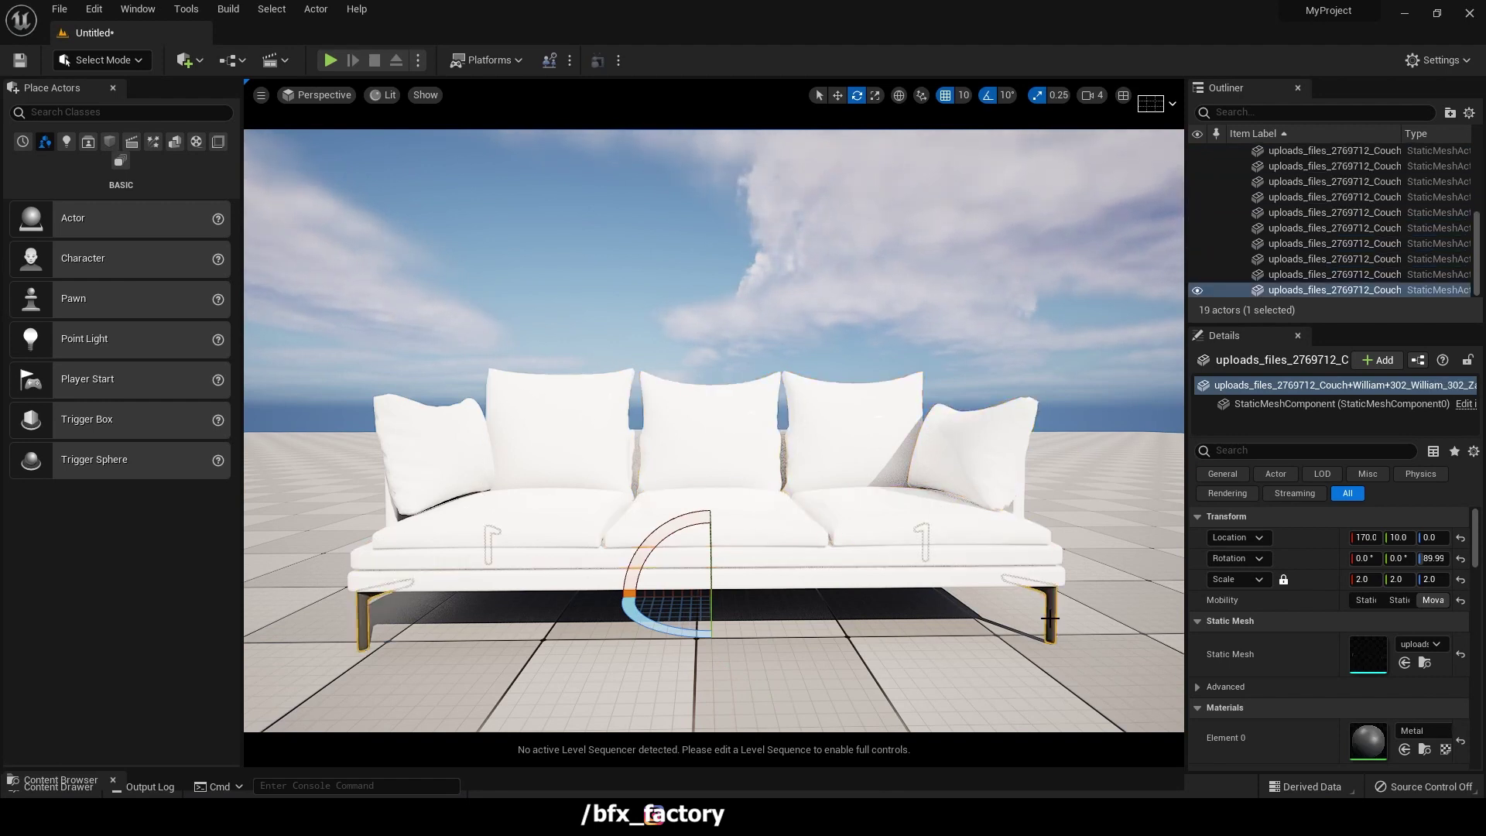
pyautogui.scroll(6, 1046, 612)
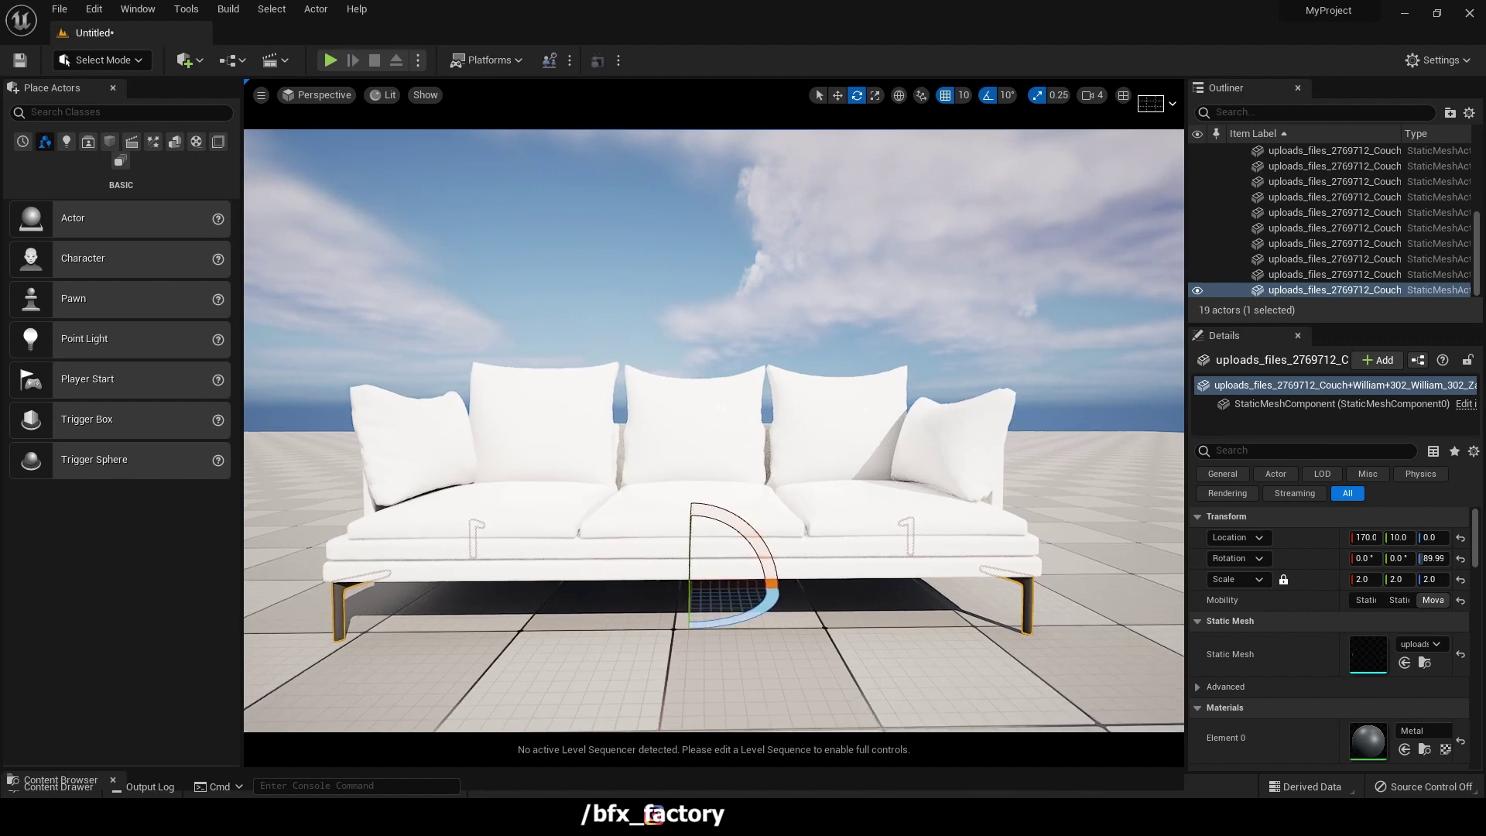
pyautogui.moveTo(801, 501); pyautogui.dragTo(792, 535)
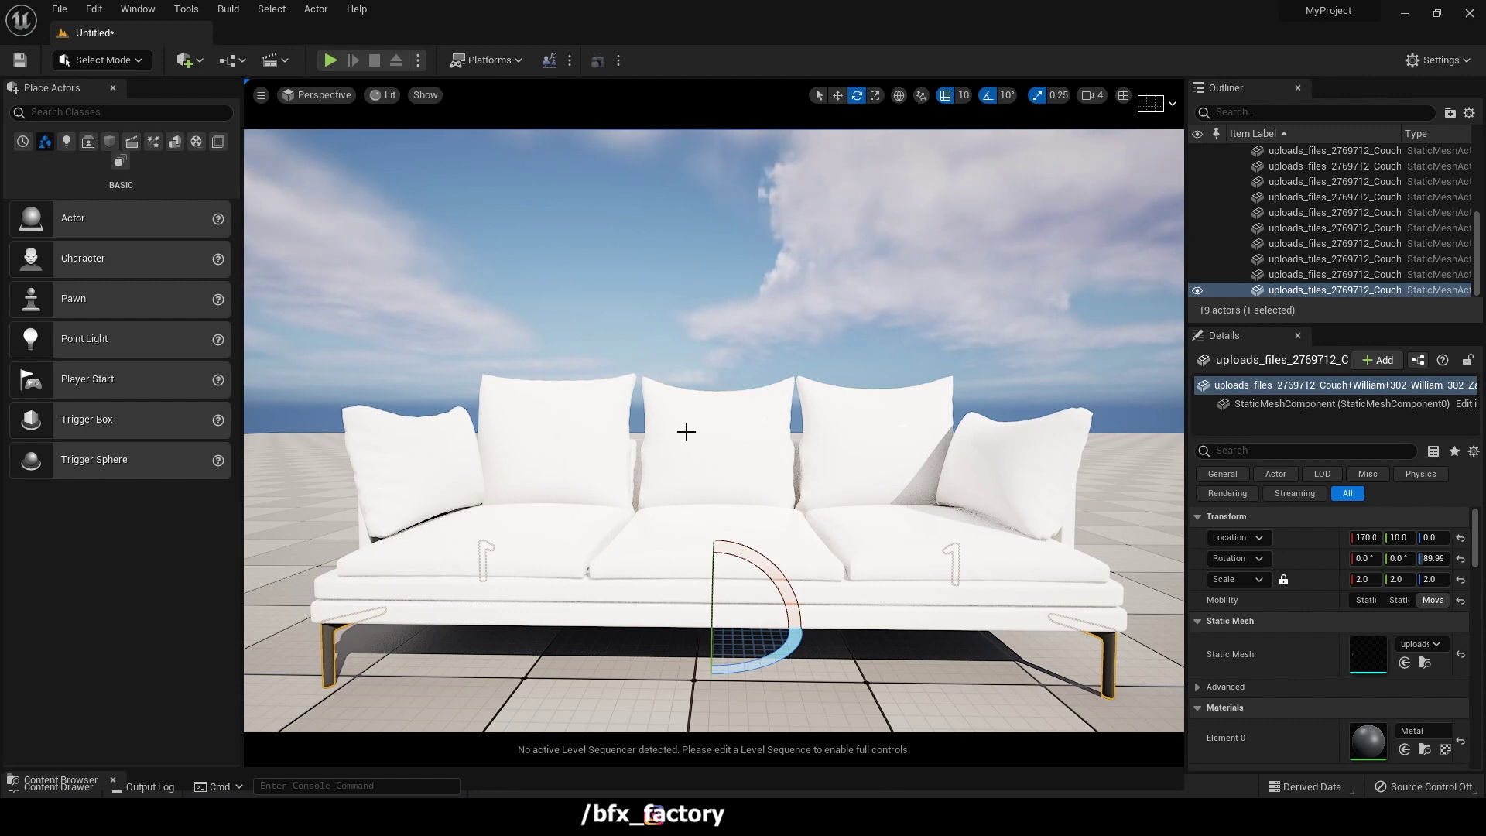
pyautogui.hotkey('ctrl', 'space')
pyautogui.click(77, 660)
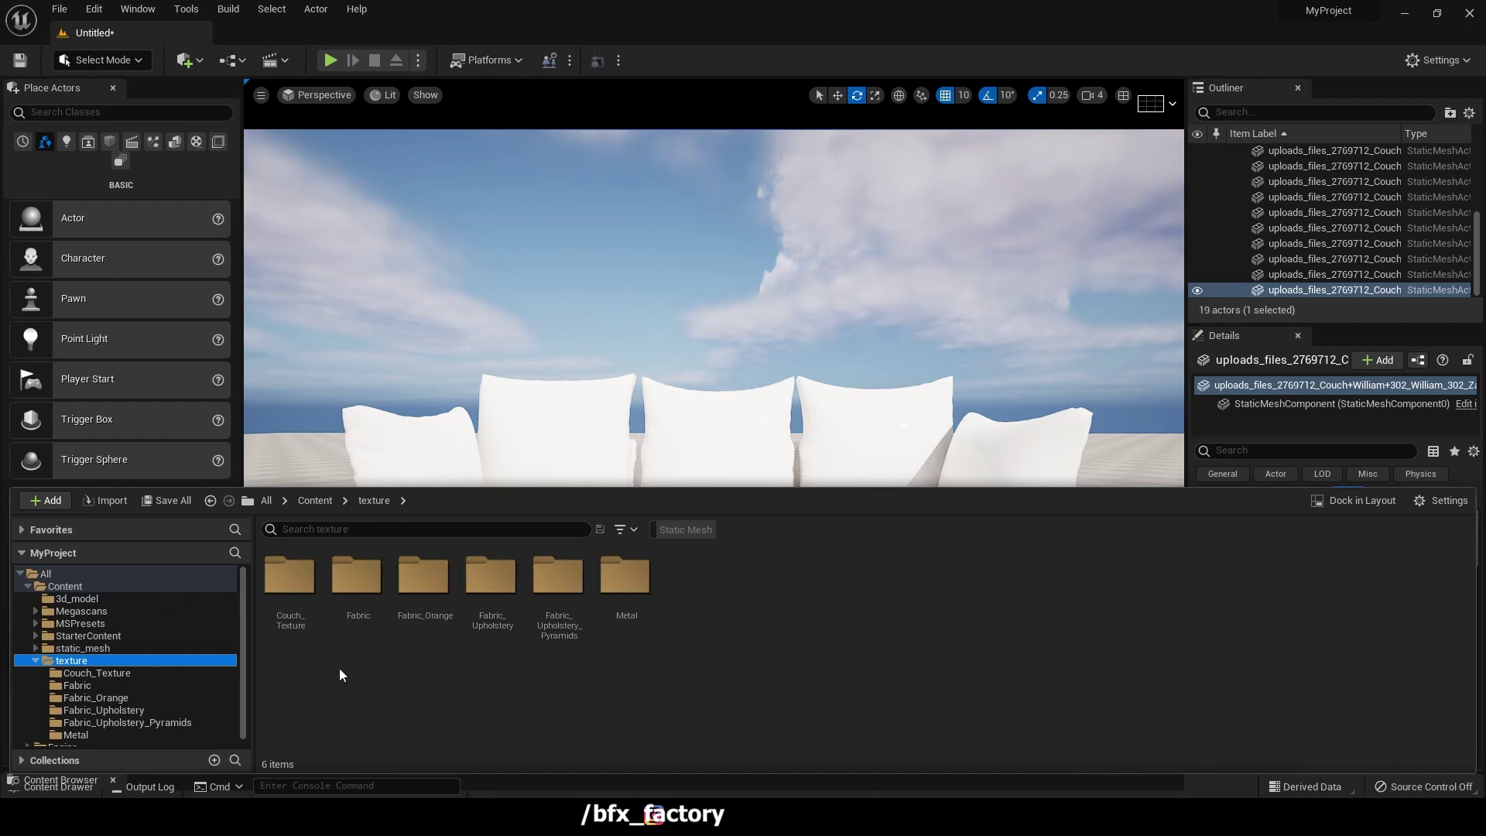
# Open the Couch_Texture folder and drag the NRM texture onto the left pillow.
pyautogui.click(784, 723)
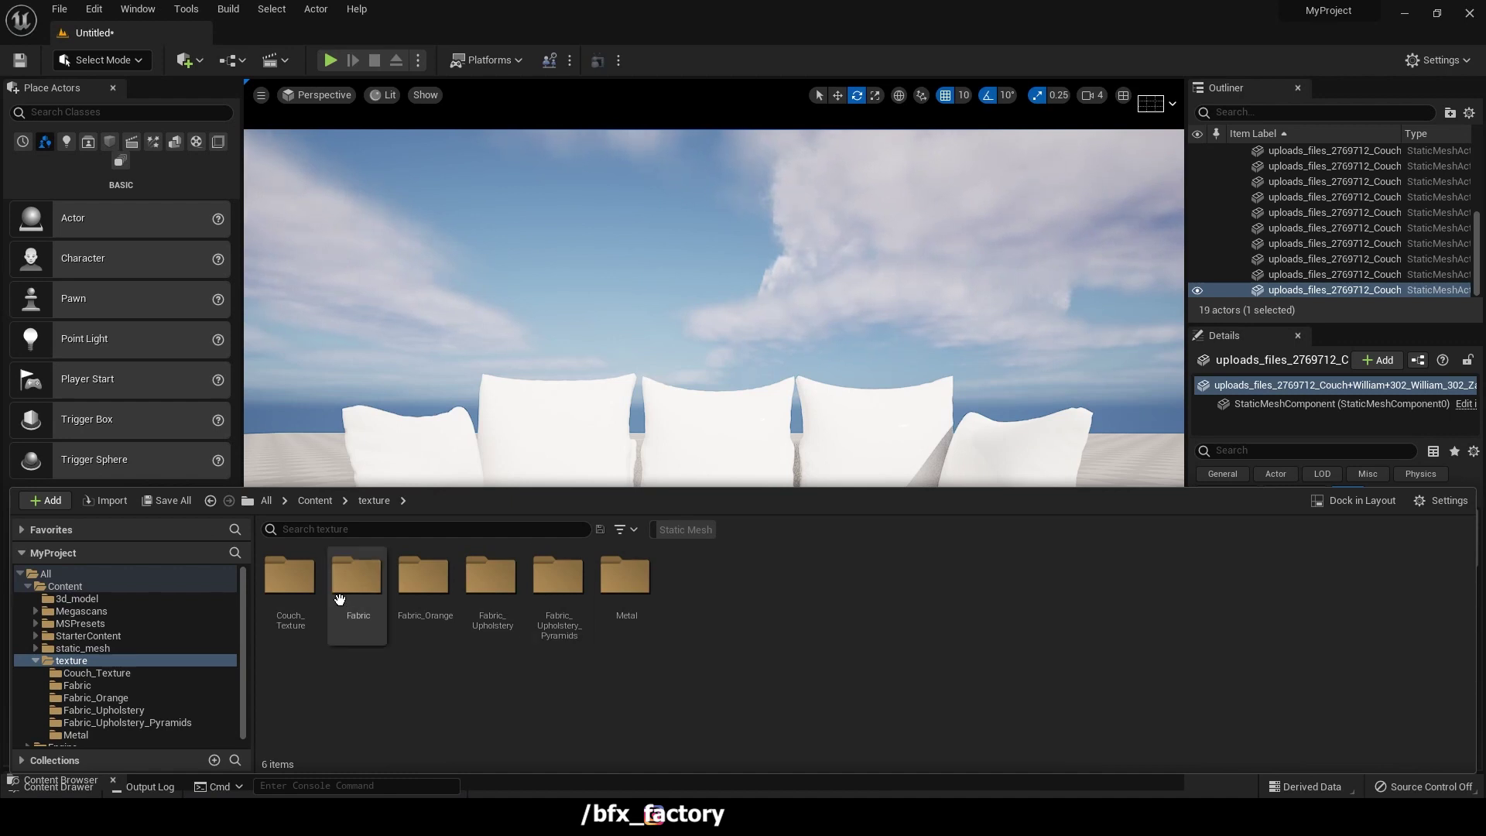
pyautogui.doubleClick(292, 591)
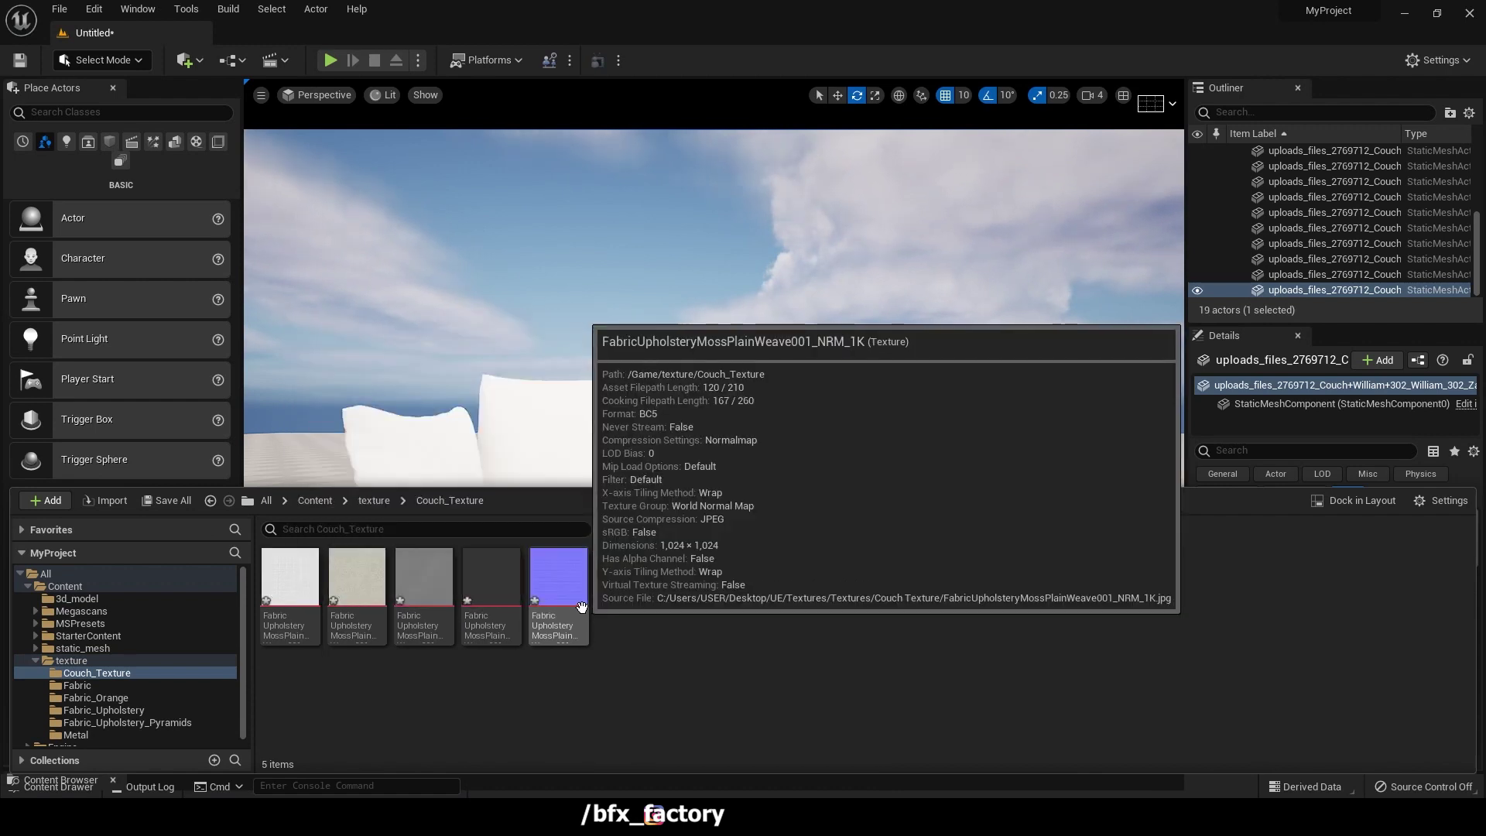
pyautogui.moveTo(581, 606); pyautogui.dragTo(550, 428)
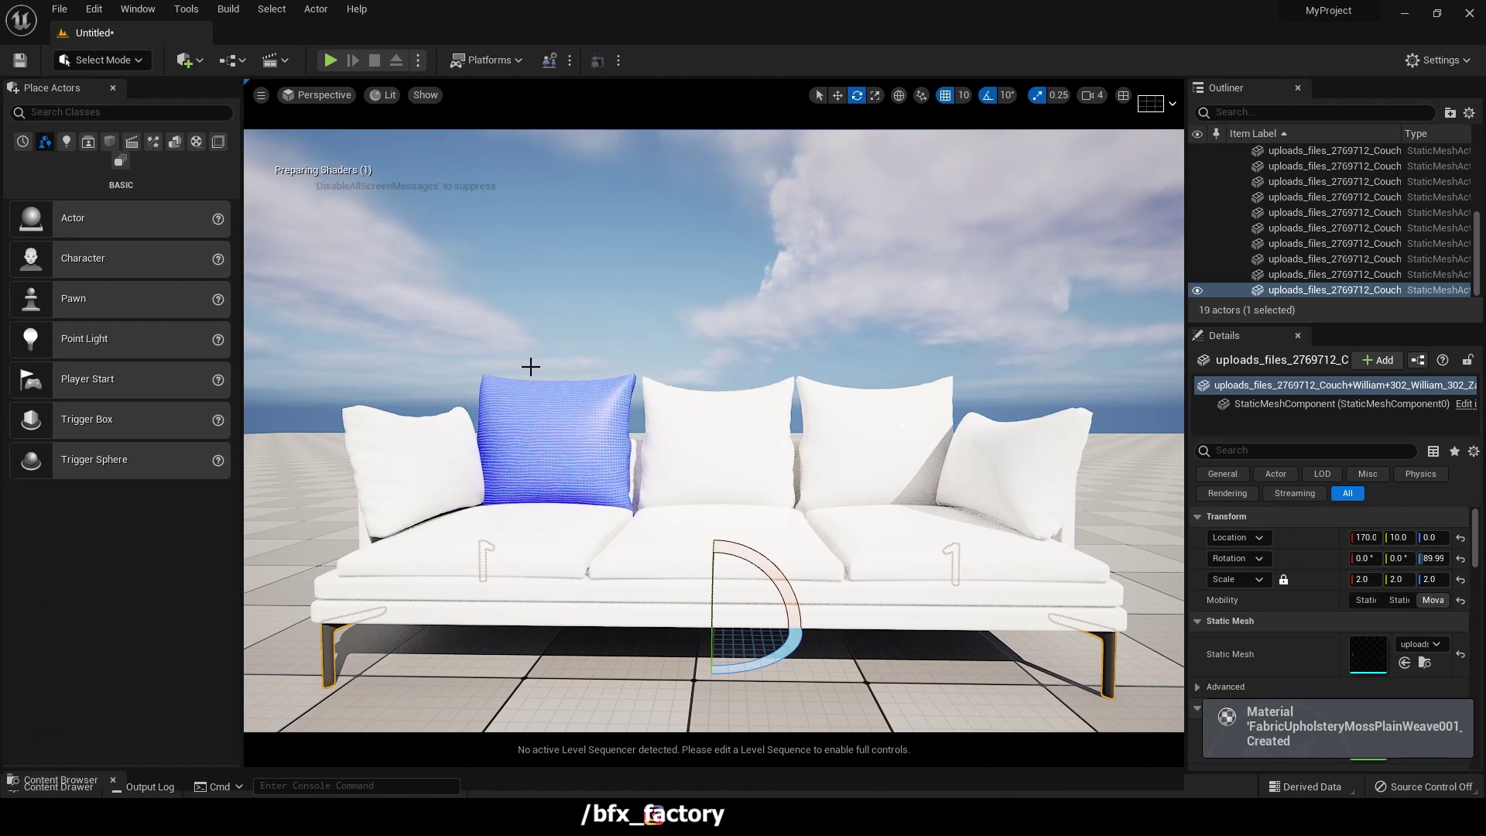
# Undo the blue material that landed on the pillow.
pyautogui.moveTo(657, 406)
pyautogui.mouseDown(button='right')
pyautogui.moveTo(654, 425)
pyautogui.moveTo(626, 413)
pyautogui.moveTo(670, 427)
pyautogui.moveTo(655, 435)
pyautogui.mouseUp(button='right')
pyautogui.press('w')
pyautogui.hotkey('ctrl', 'space')
pyautogui.click(703, 248)
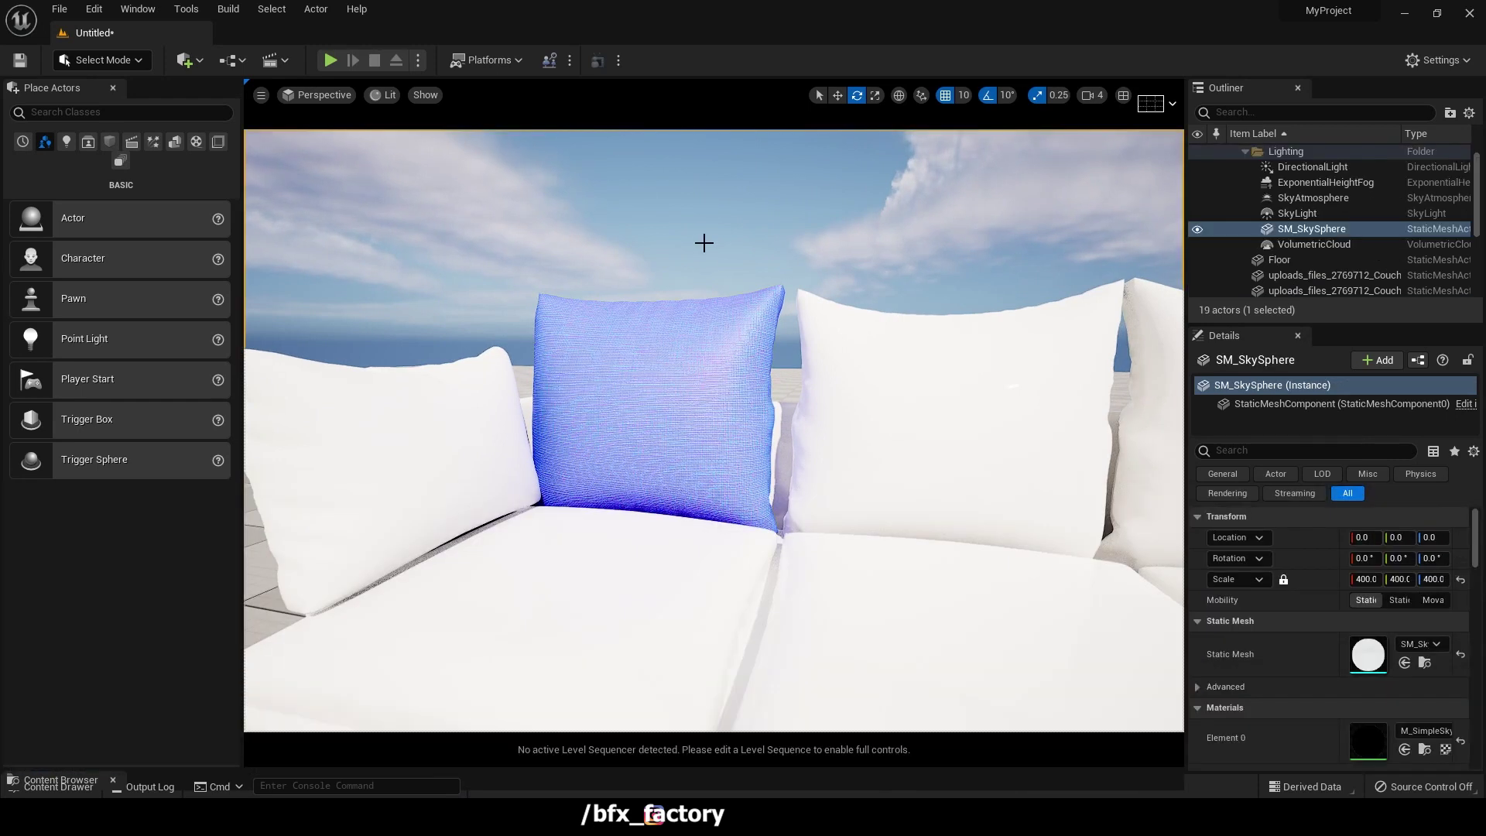
pyautogui.hotkey('ctrl', 'z')
pyautogui.hotkey('ctrl', 'z')
# Delete the auto-created FabricUpholsteryMossPlainWeave001_Material asset from Couch_Texture.
pyautogui.moveTo(703, 243); pyautogui.dragTo(702, 241, button='right')
pyautogui.hotkey('ctrl', 'space')
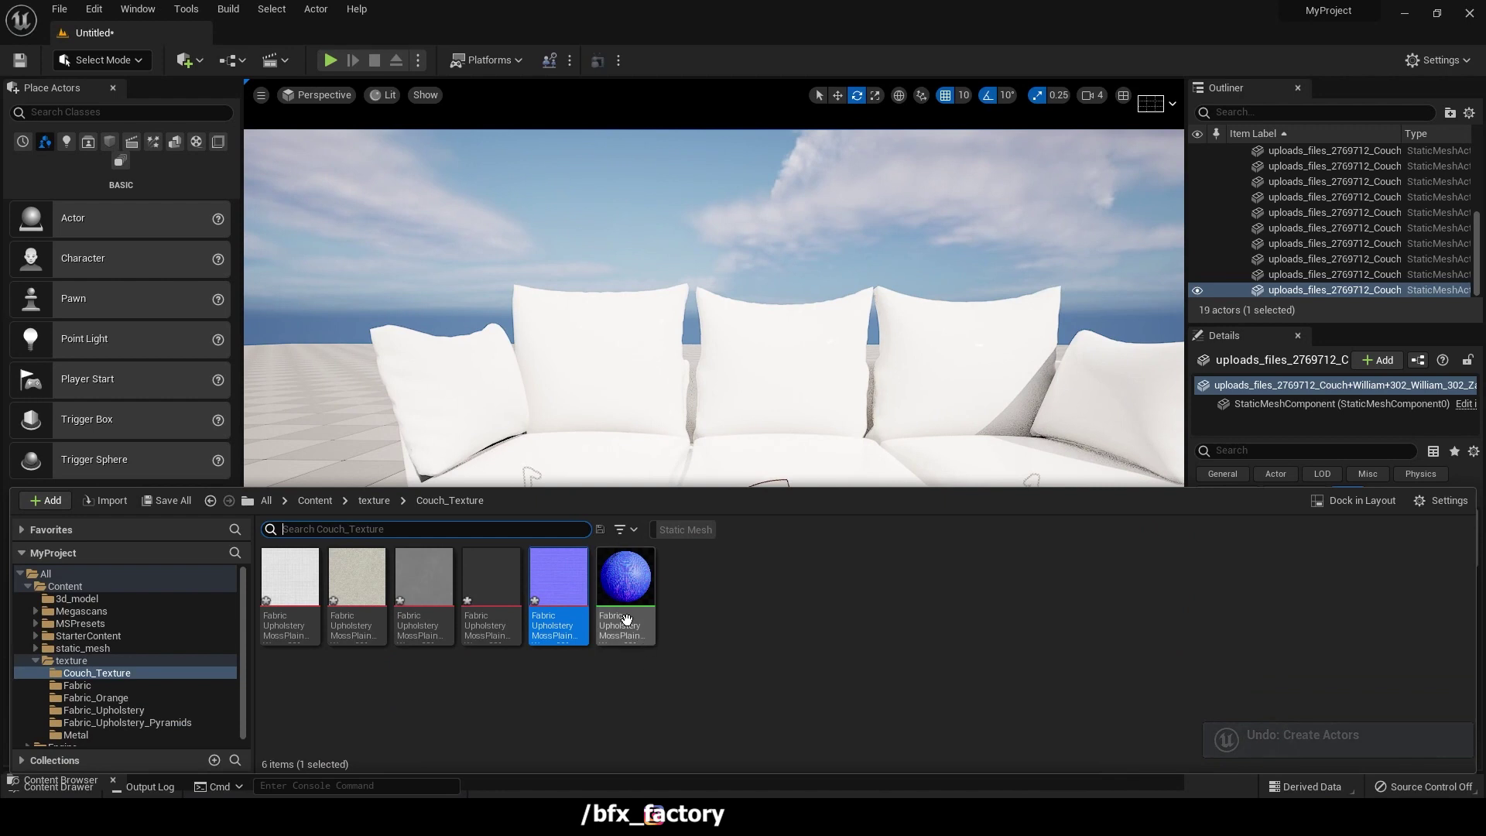
pyautogui.click(643, 592)
pyautogui.press('Delete')
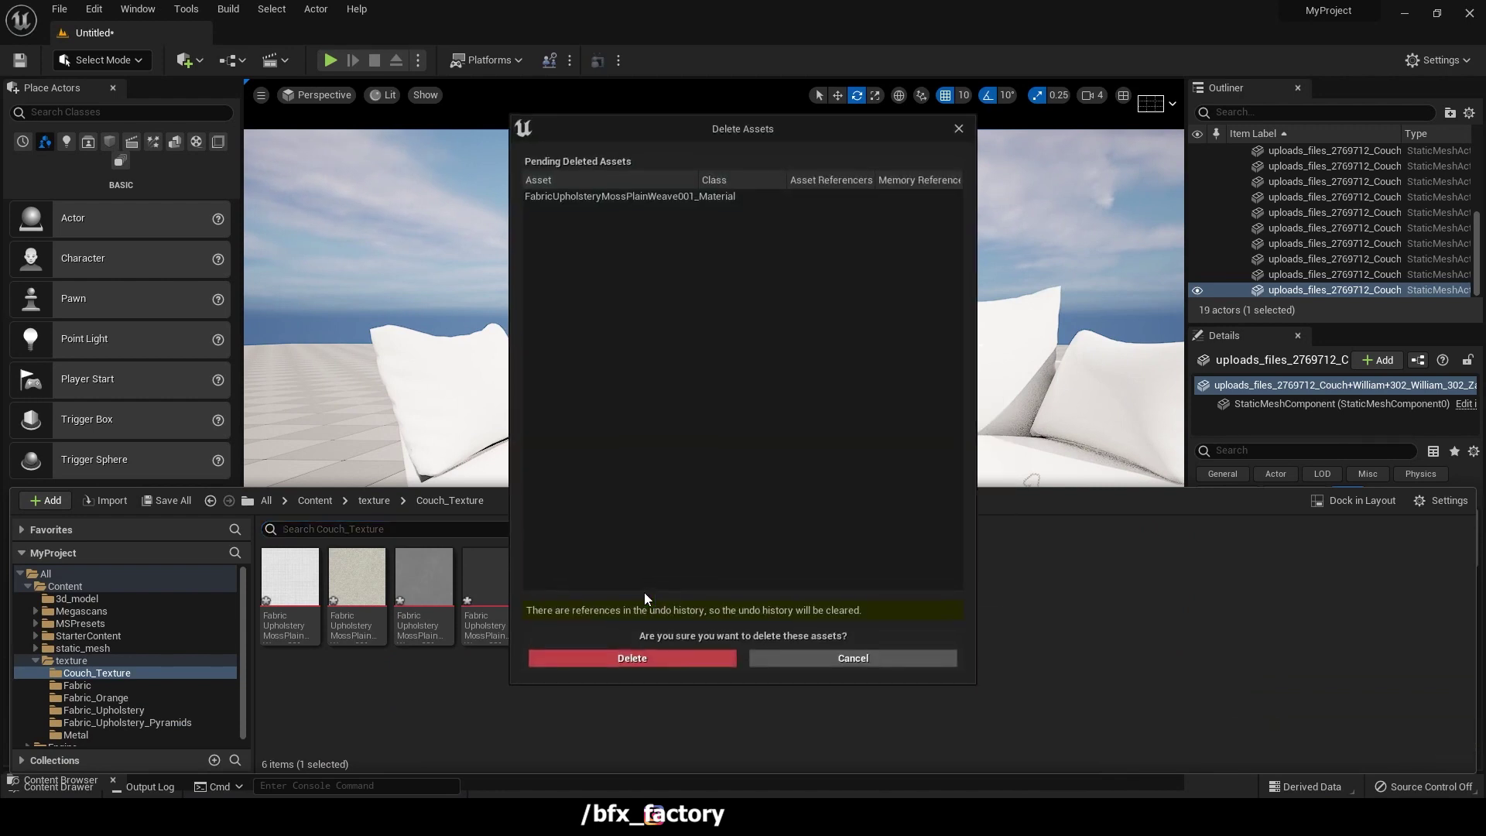
pyautogui.click(670, 657)
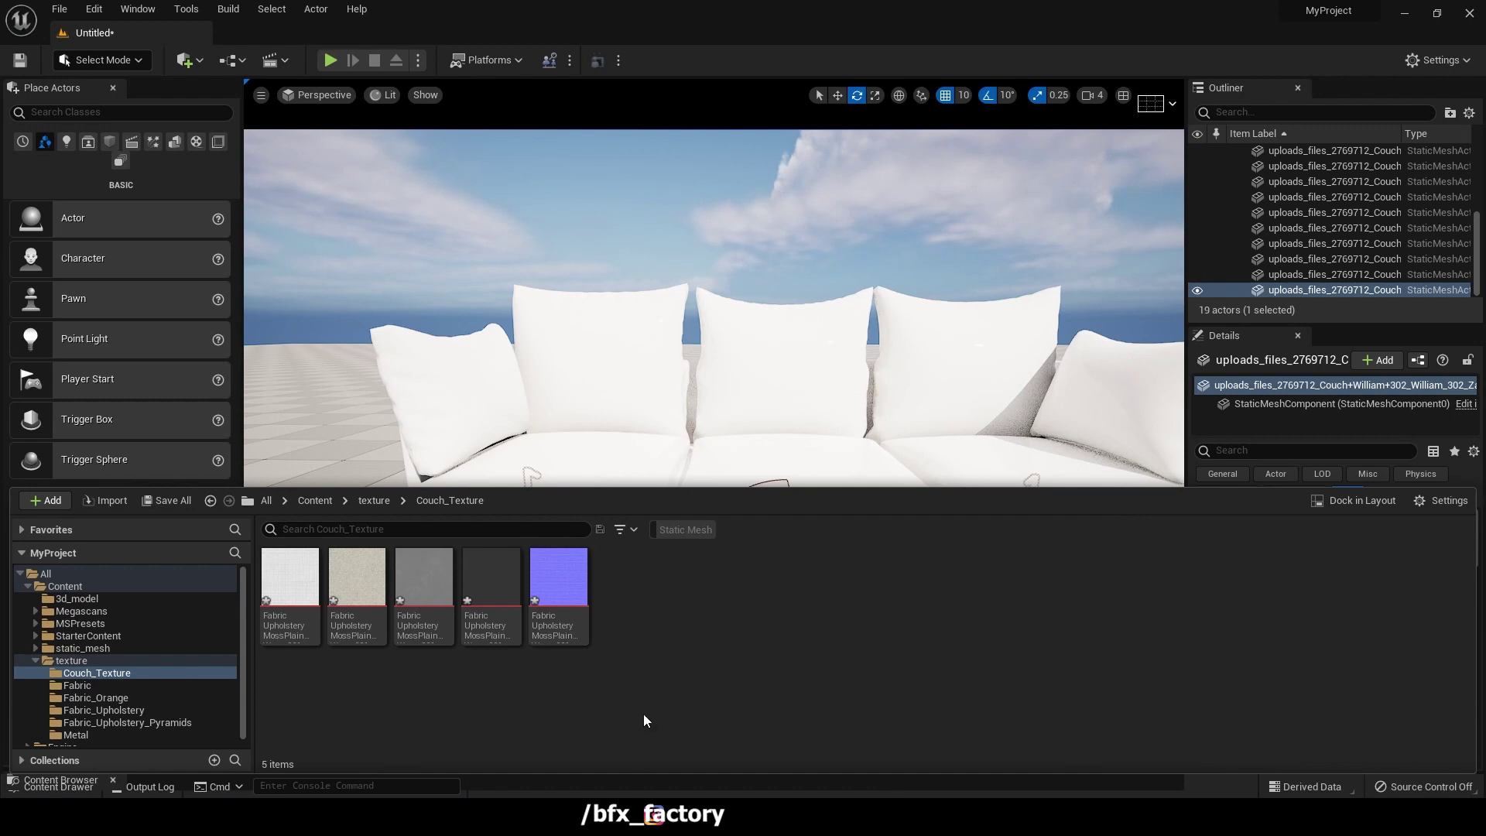
pyautogui.rightClick(652, 656)
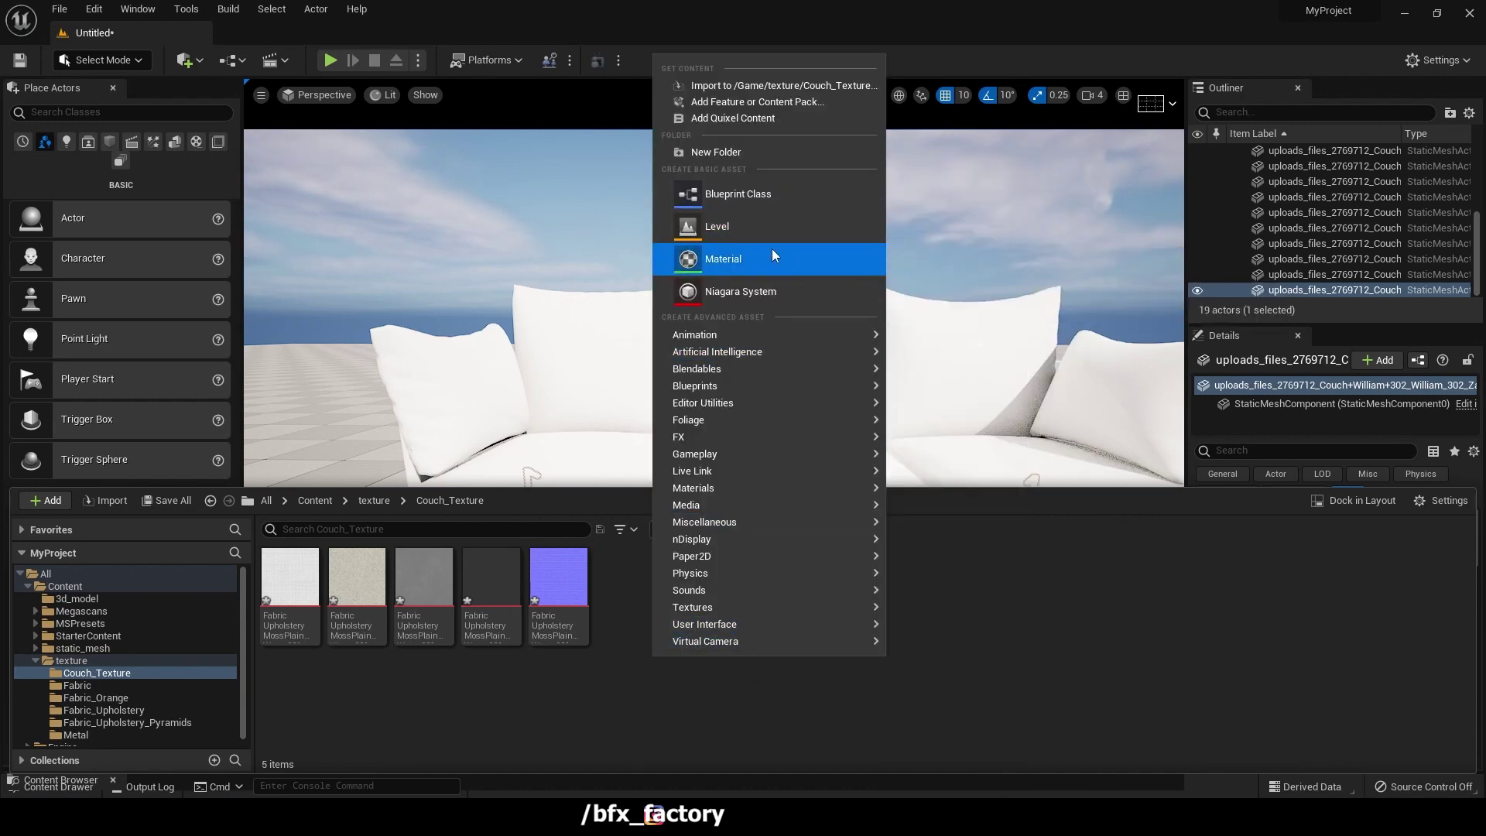
# Create material 'febric', open it maximized in the Material Editor, and shift its output node right.
pyautogui.click(772, 245)
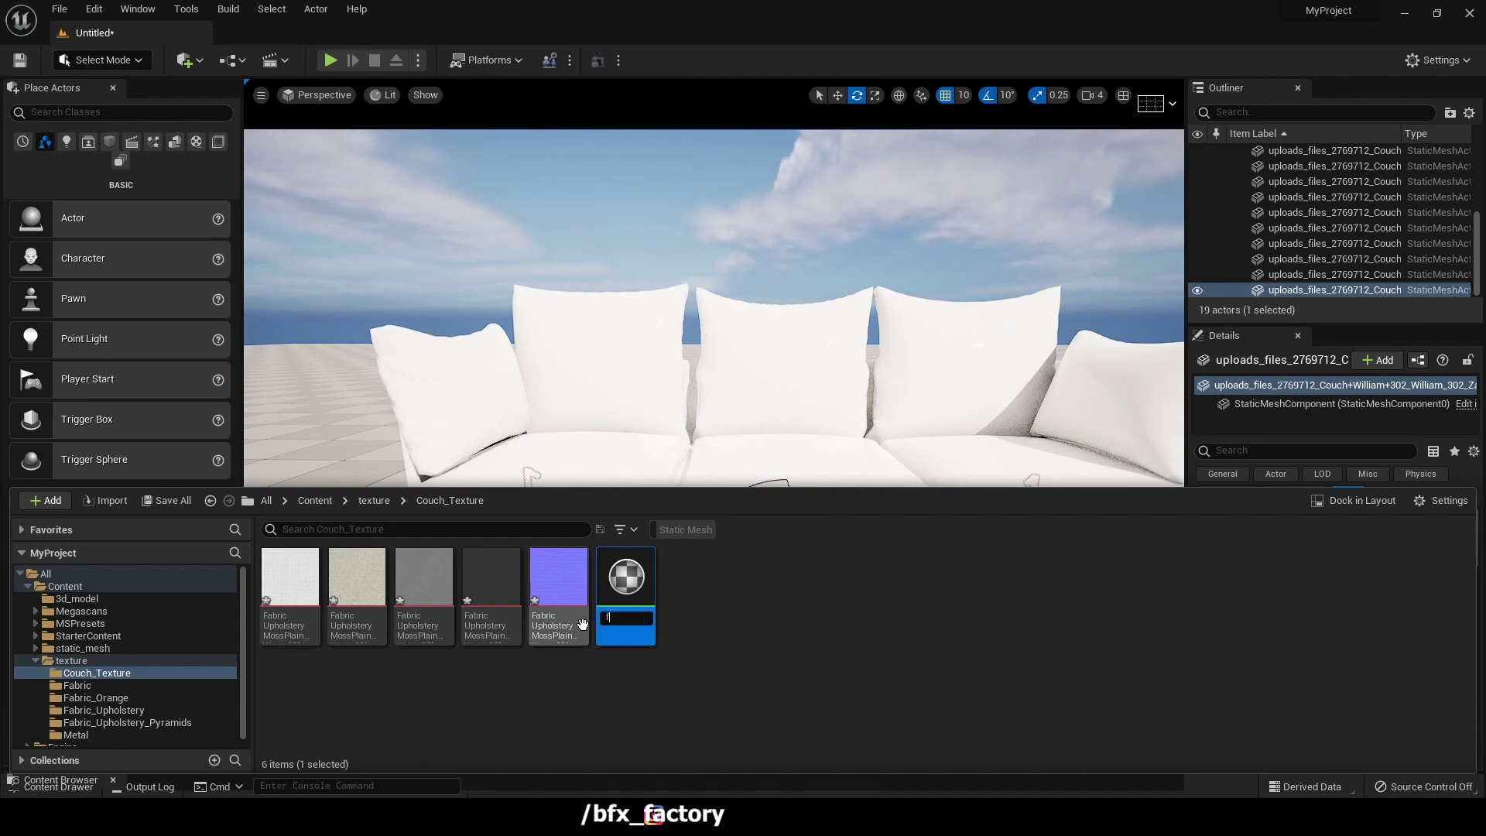
pyautogui.write('febric')
pyautogui.press('Return')
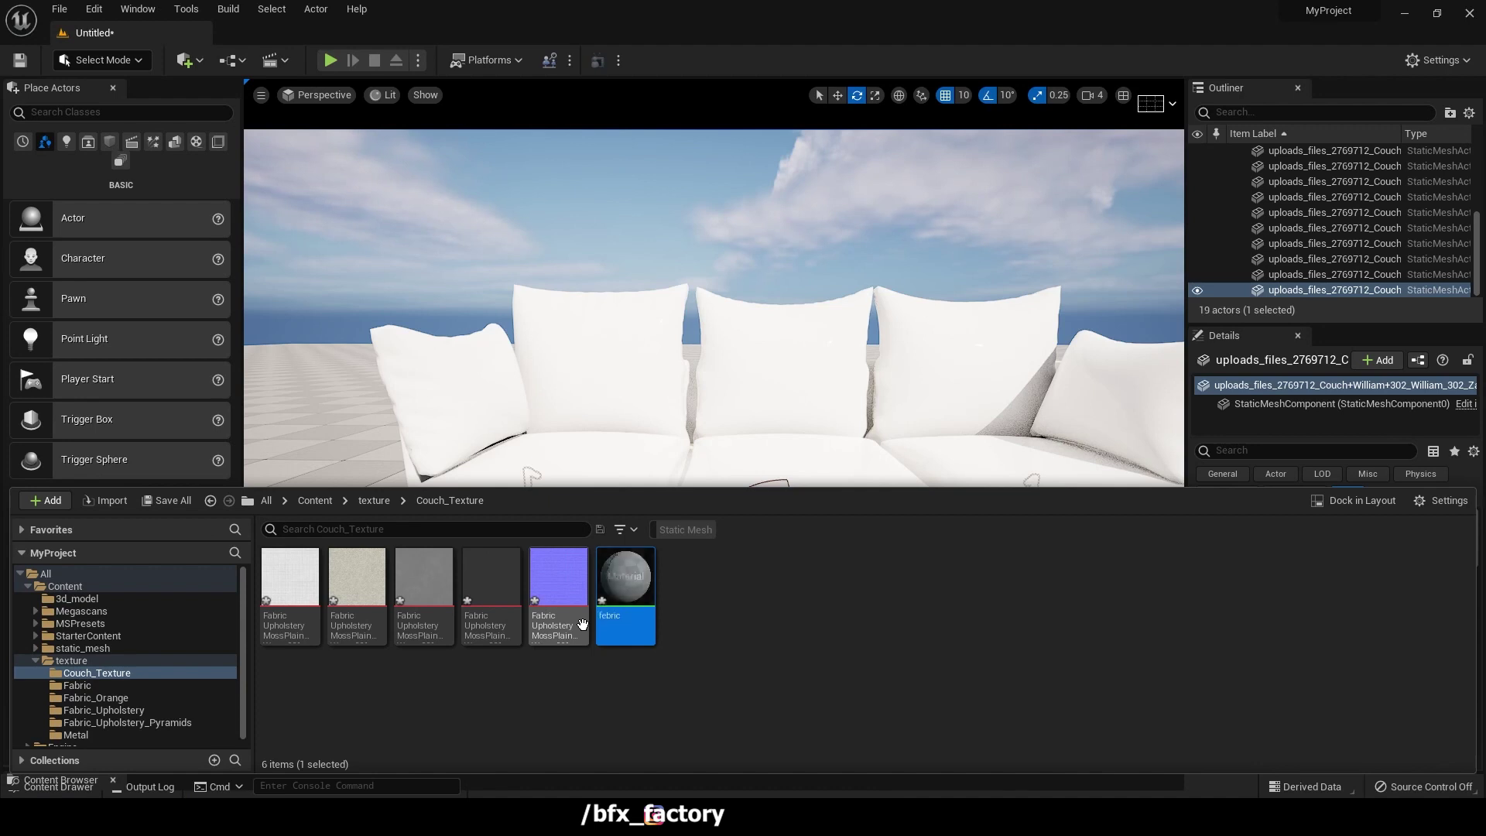
pyautogui.doubleClick(618, 582)
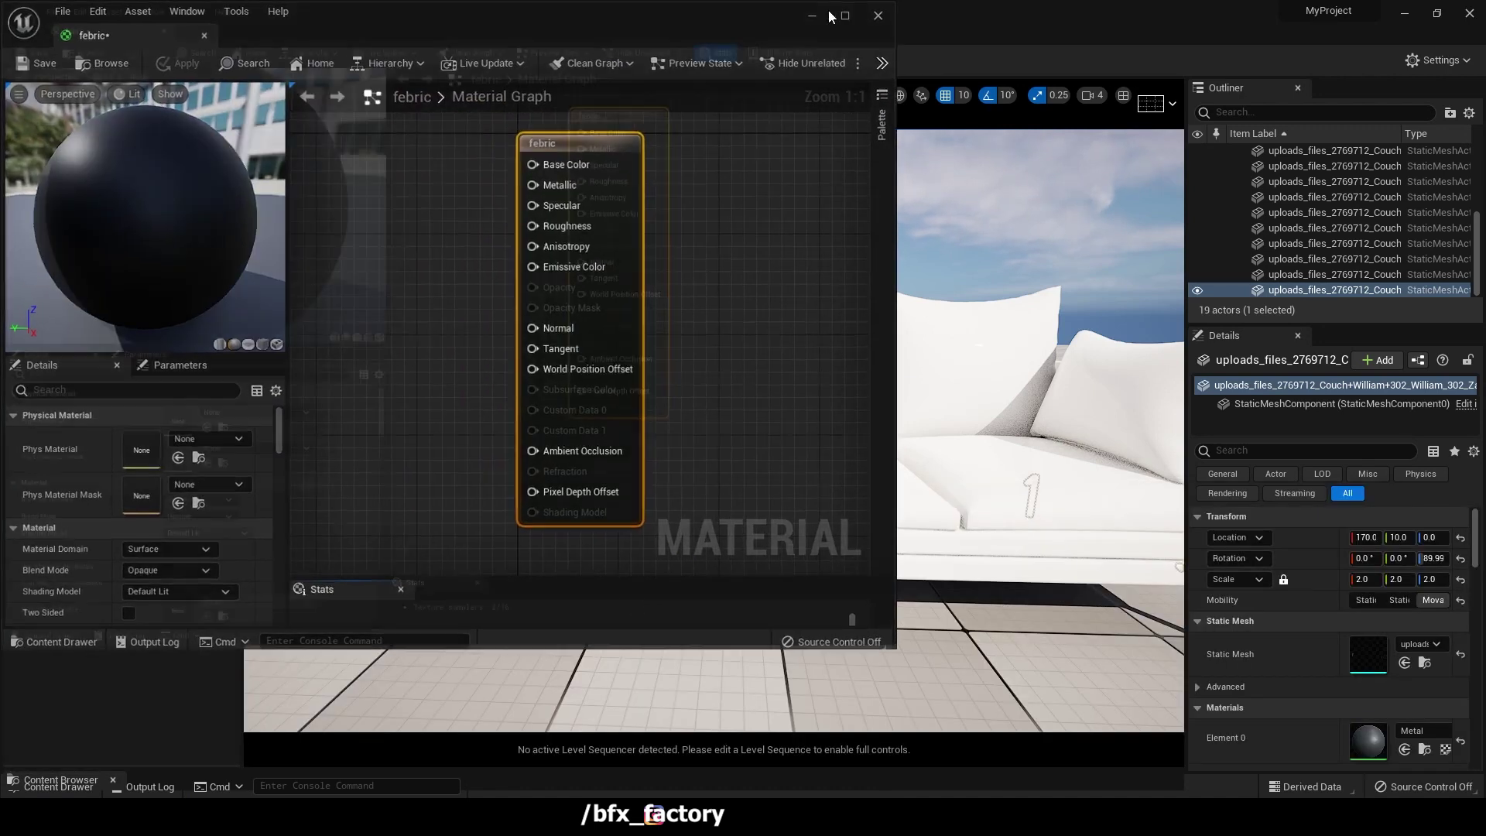
pyautogui.click(829, 15)
pyautogui.moveTo(739, 138); pyautogui.dragTo(1233, 210)
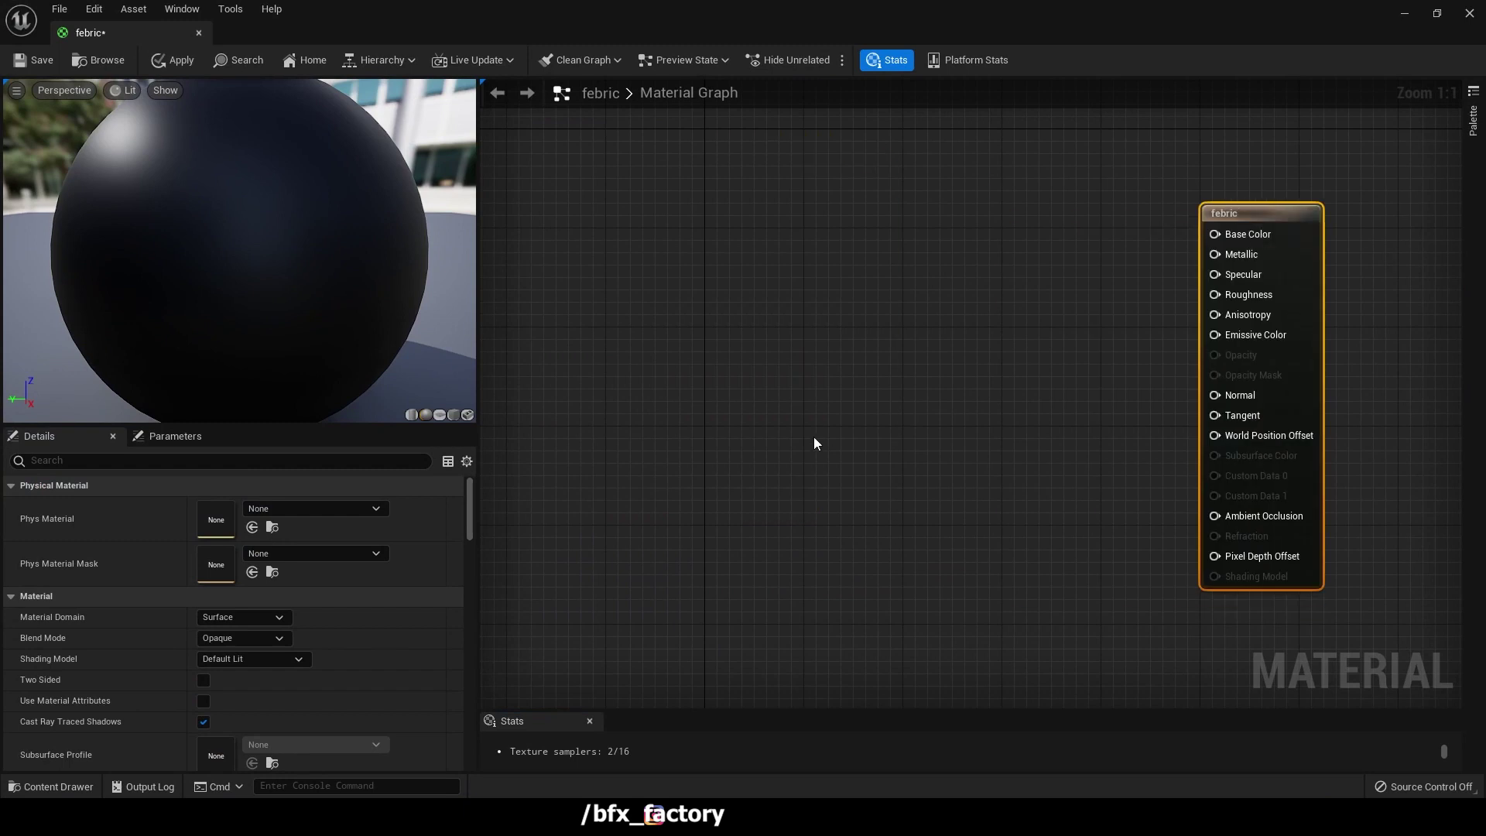
# Drag all five Couch_Texture maps into the febric graph as Texture Sample nodes.
pyautogui.hotkey('ctrl', 'space')
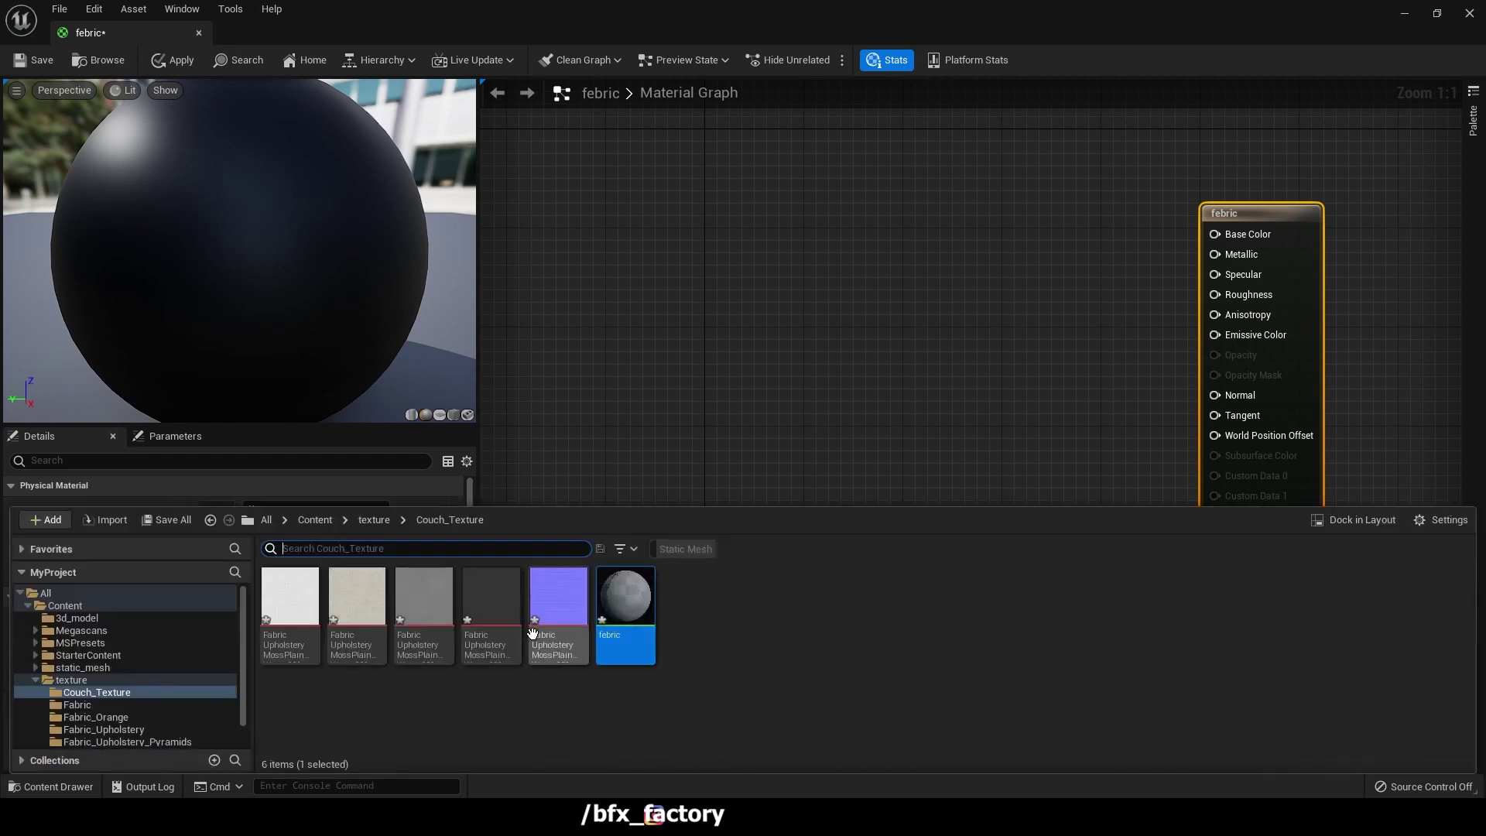
pyautogui.click(569, 598)
pyautogui.keyDown('shift'); pyautogui.click(271, 602); pyautogui.keyUp('shift')
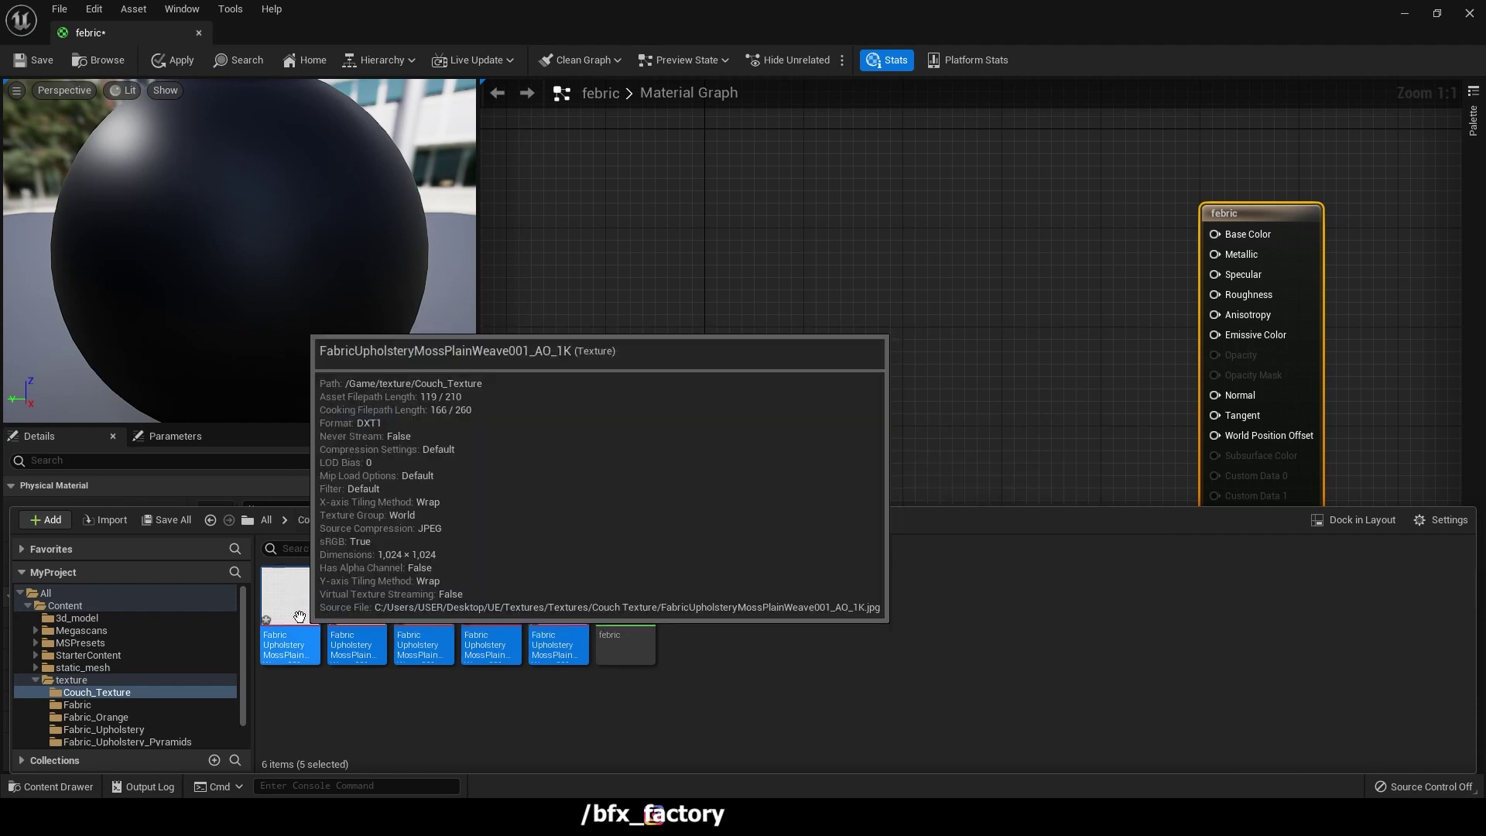
pyautogui.moveTo(299, 615); pyautogui.dragTo(710, 330)
# Spread the stacked texture nodes apart across the febric graph.
pyautogui.moveTo(853, 262); pyautogui.dragTo(866, 273, button='right')
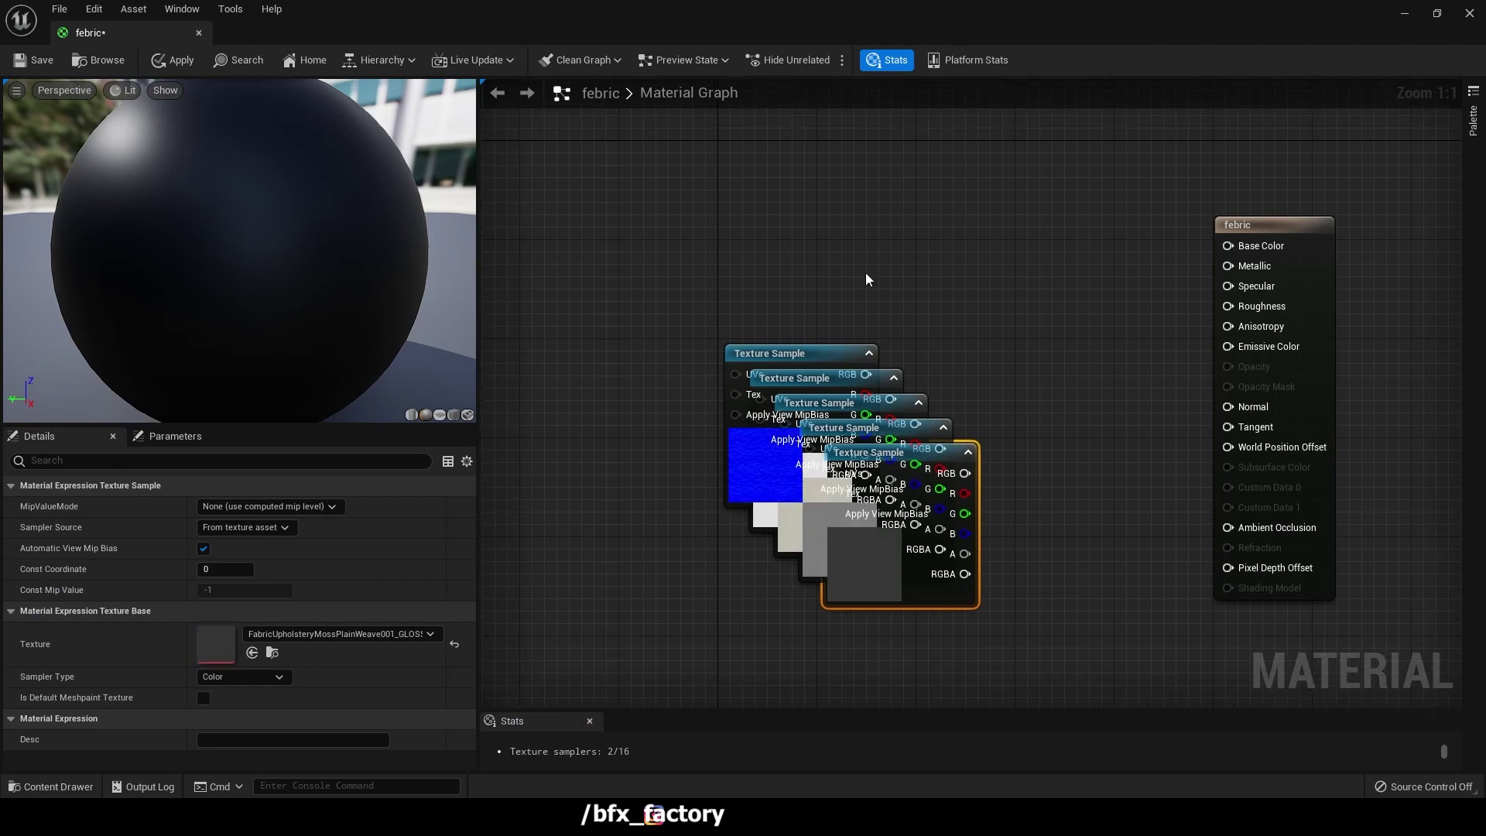
pyautogui.moveTo(890, 586); pyautogui.dragTo(952, 616)
pyautogui.moveTo(742, 465); pyautogui.dragTo(771, 577, button='right')
pyautogui.moveTo(860, 453); pyautogui.dragTo(804, 635)
pyautogui.moveTo(811, 241); pyautogui.dragTo(681, 137)
pyautogui.moveTo(791, 368); pyautogui.dragTo(550, 413)
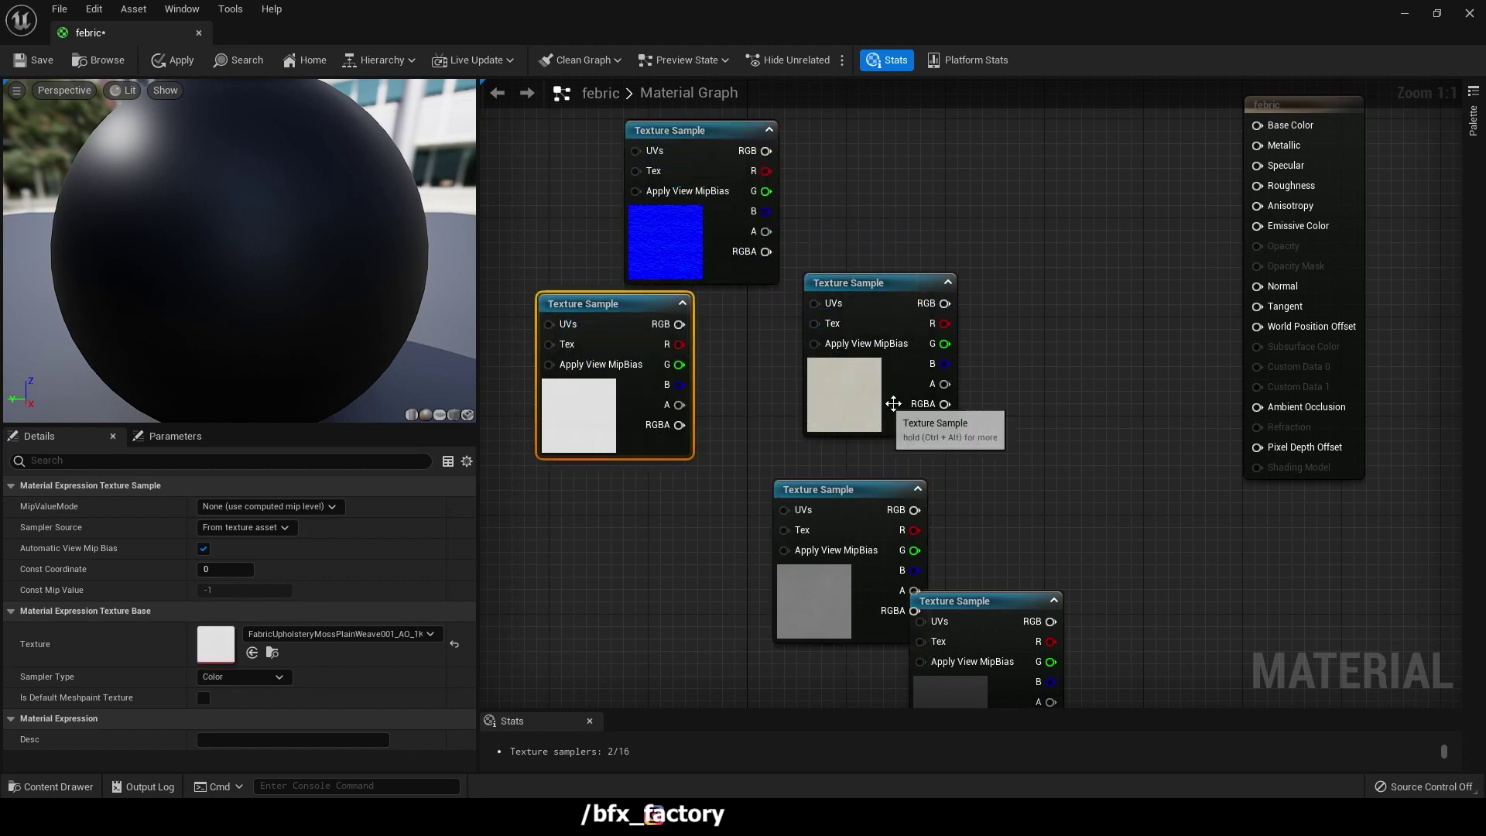
pyautogui.moveTo(879, 414); pyautogui.dragTo(908, 409)
pyautogui.moveTo(1173, 336); pyautogui.dragTo(978, 431, button='right')
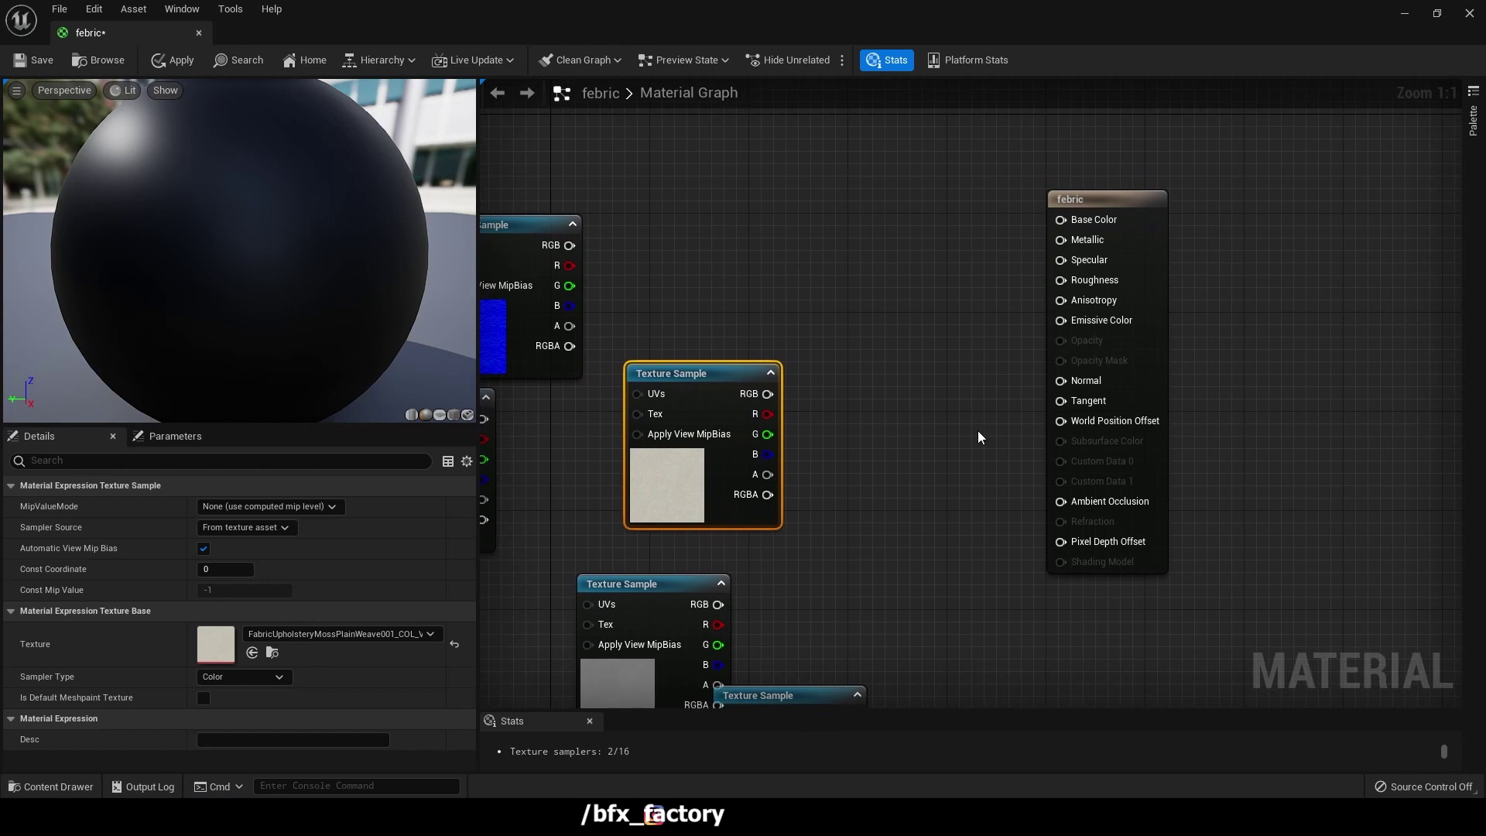
pyautogui.scroll(-2, 977, 430)
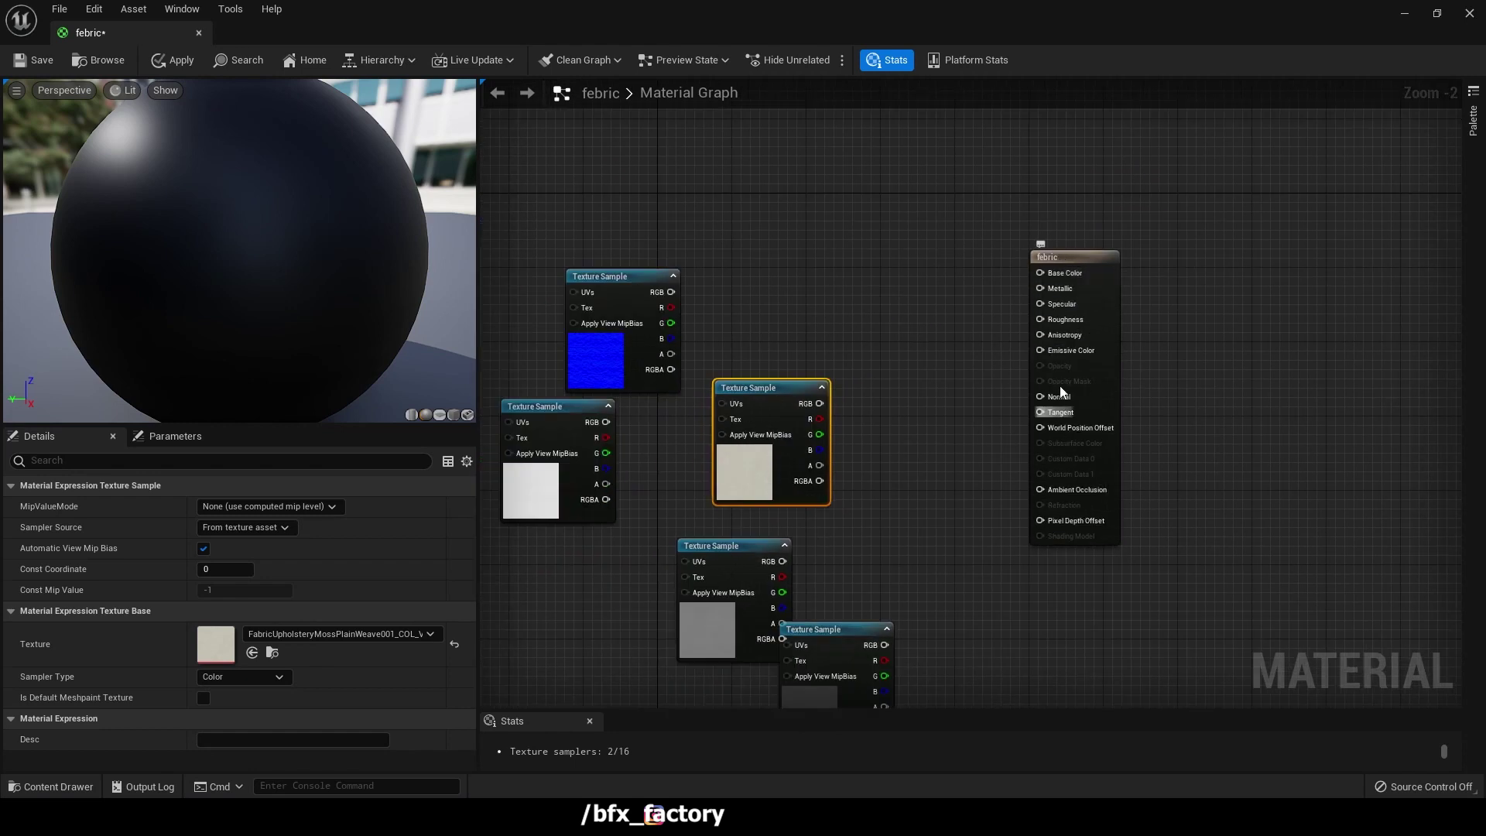
pyautogui.click(600, 359)
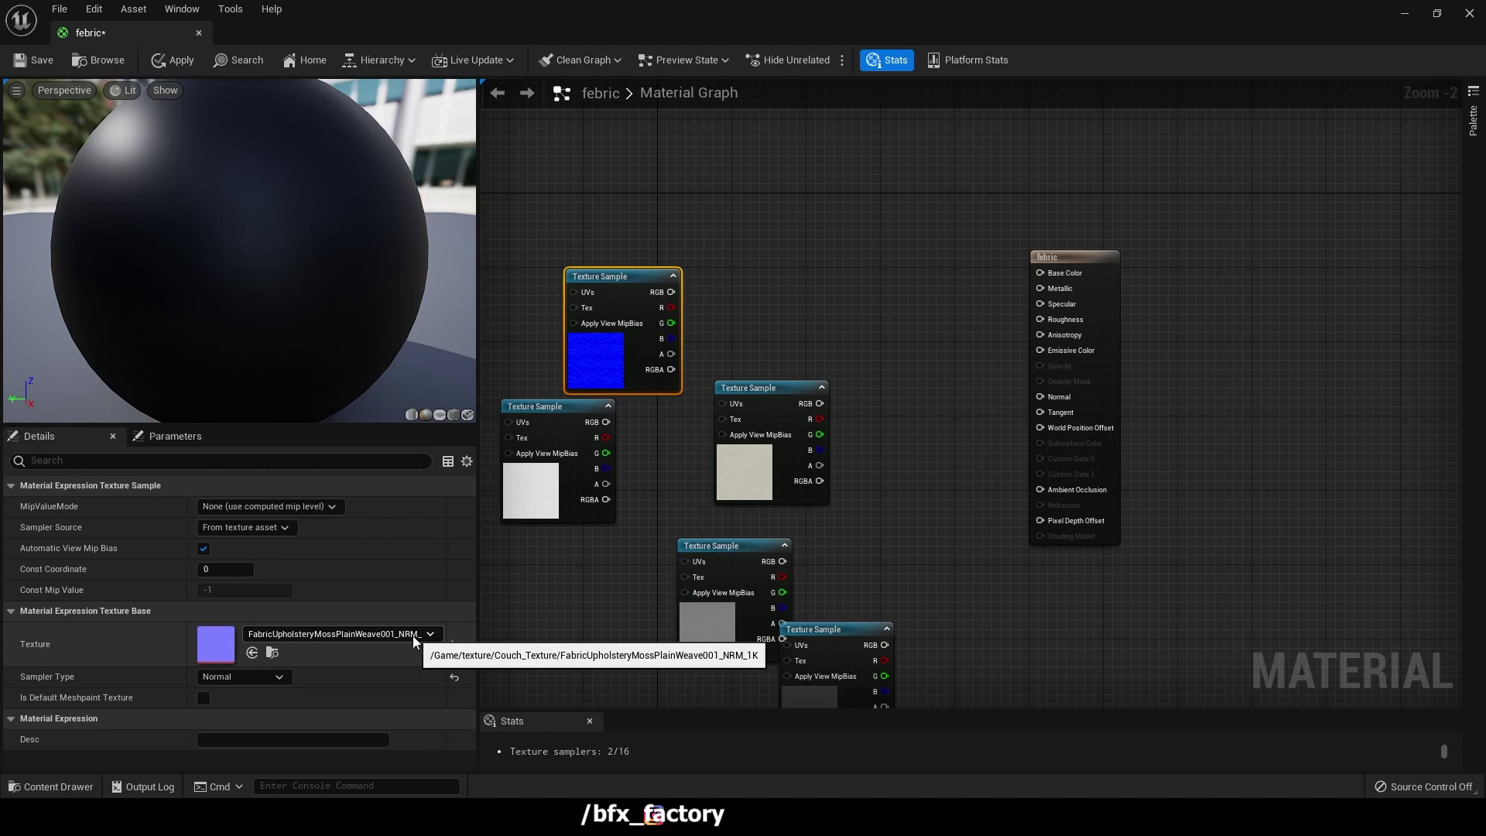
# Wire the NRM texture into Normal and the COL texture into Base Color.
pyautogui.moveTo(593, 364); pyautogui.dragTo(863, 513)
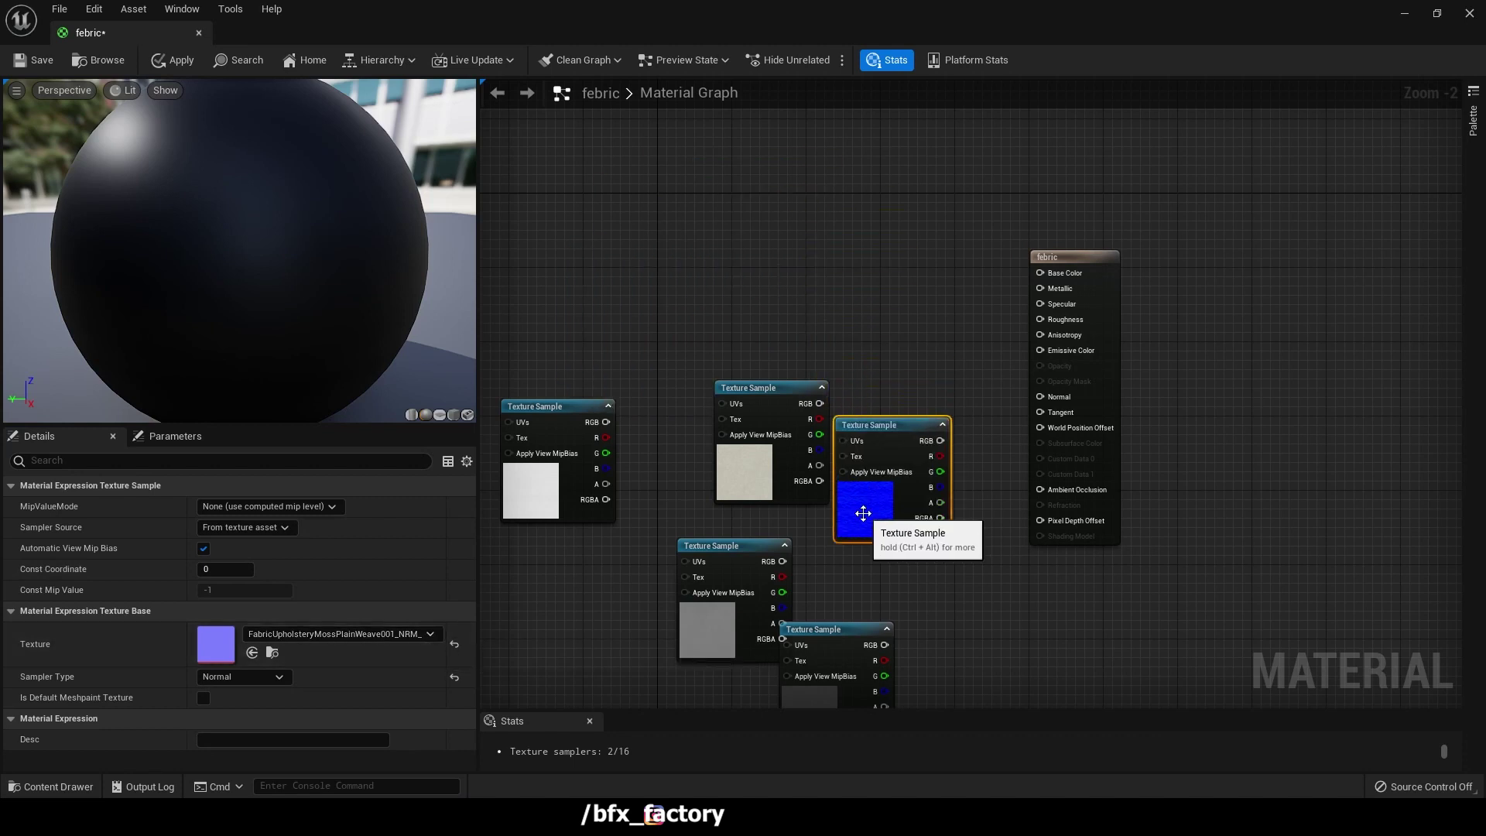
pyautogui.moveTo(941, 439); pyautogui.dragTo(1044, 399)
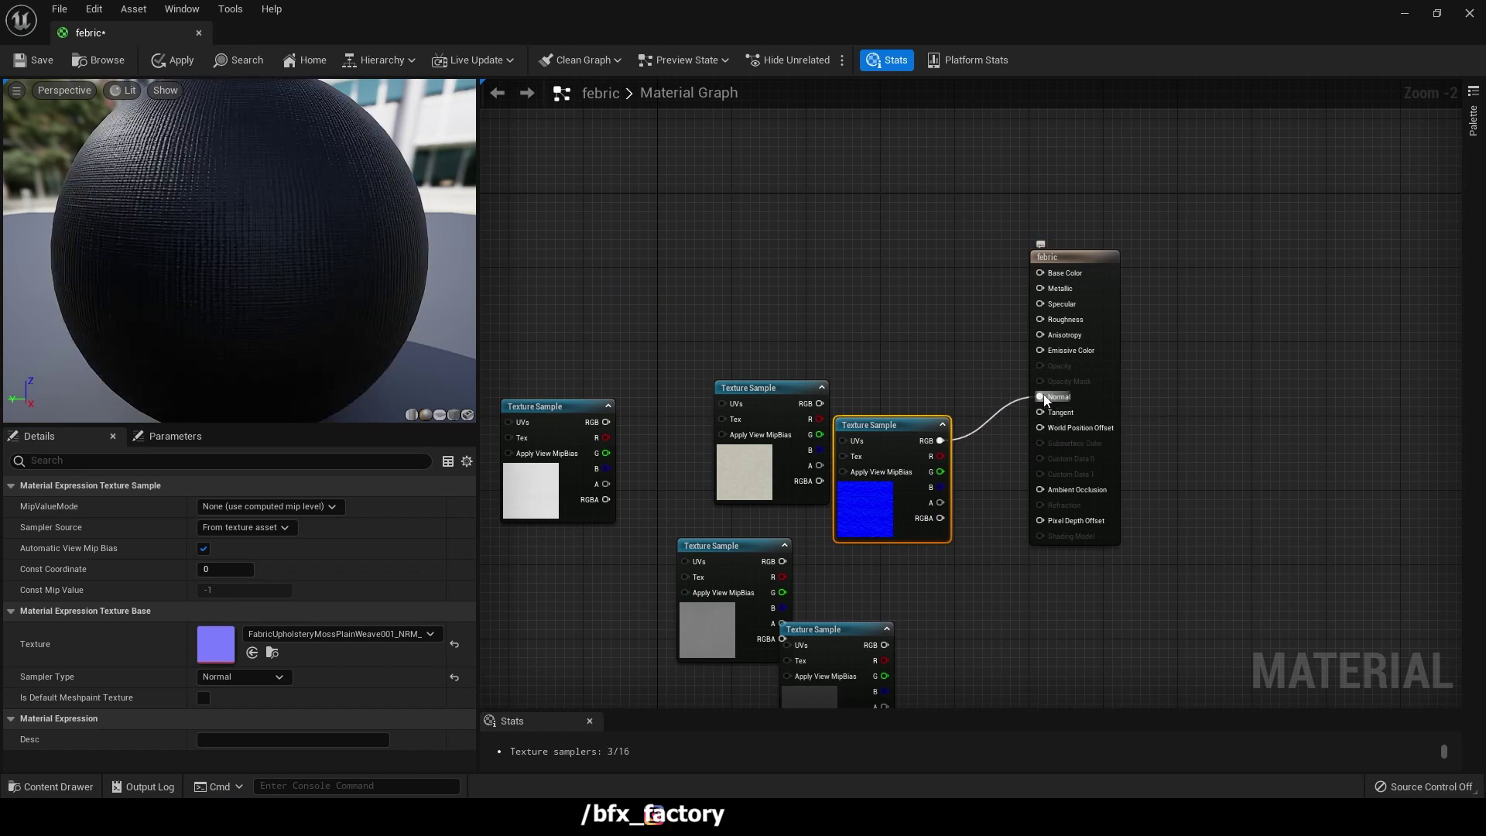
pyautogui.click(767, 478)
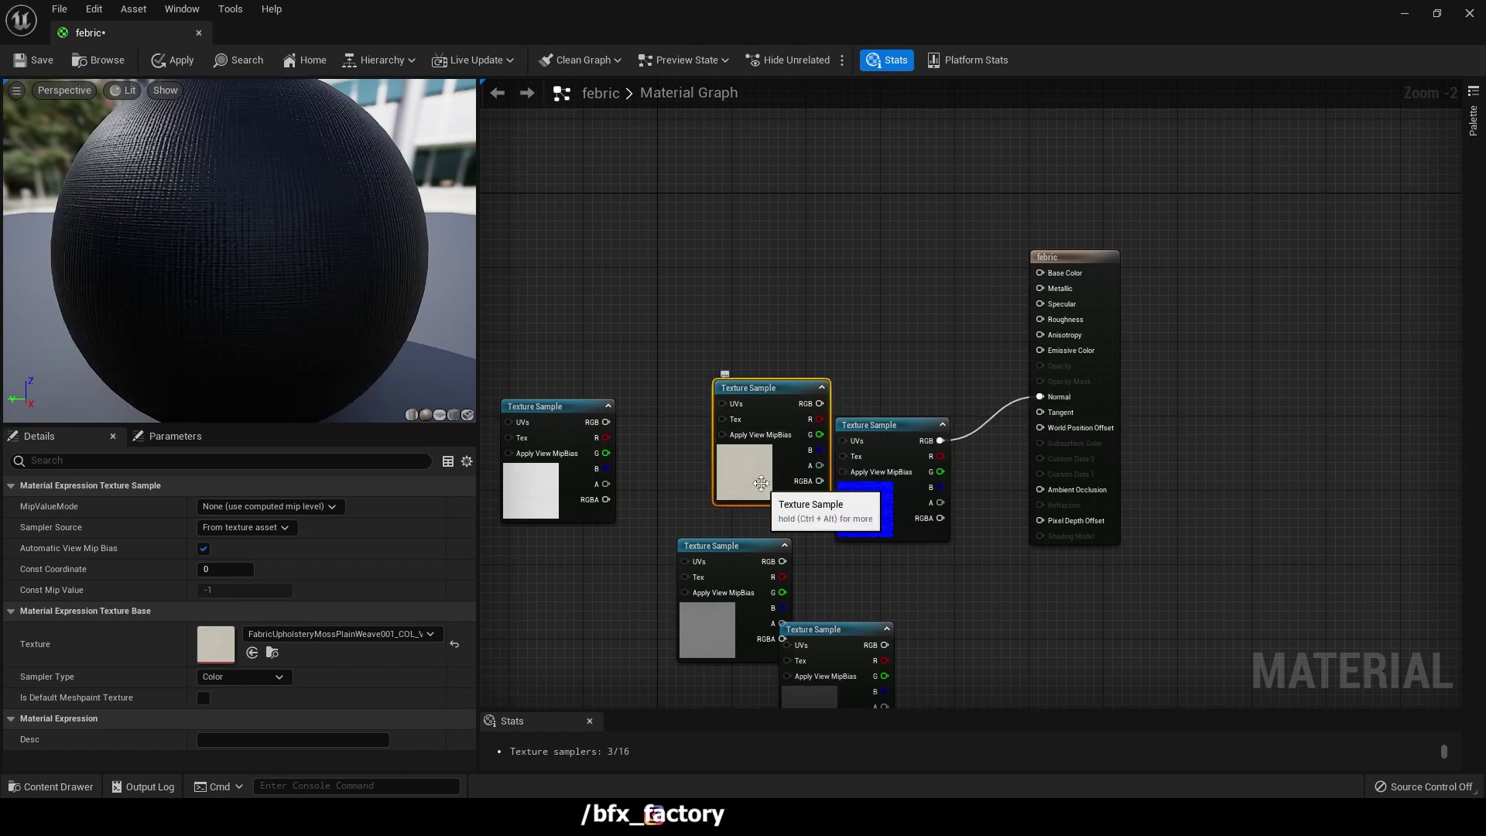
pyautogui.moveTo(767, 481); pyautogui.dragTo(767, 259)
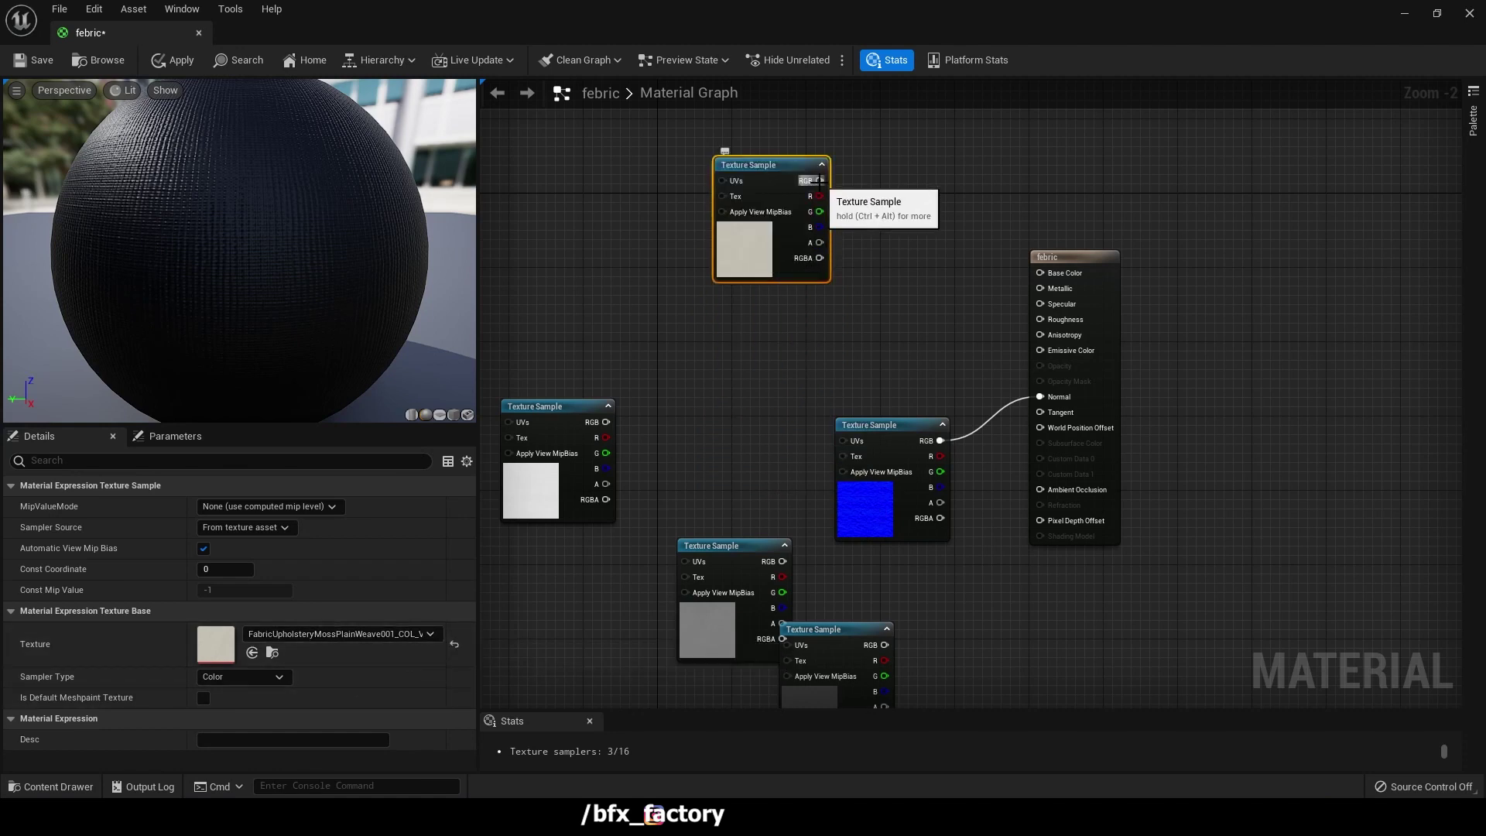
pyautogui.moveTo(819, 182); pyautogui.dragTo(1041, 275)
pyautogui.moveTo(766, 166); pyautogui.dragTo(905, 166)
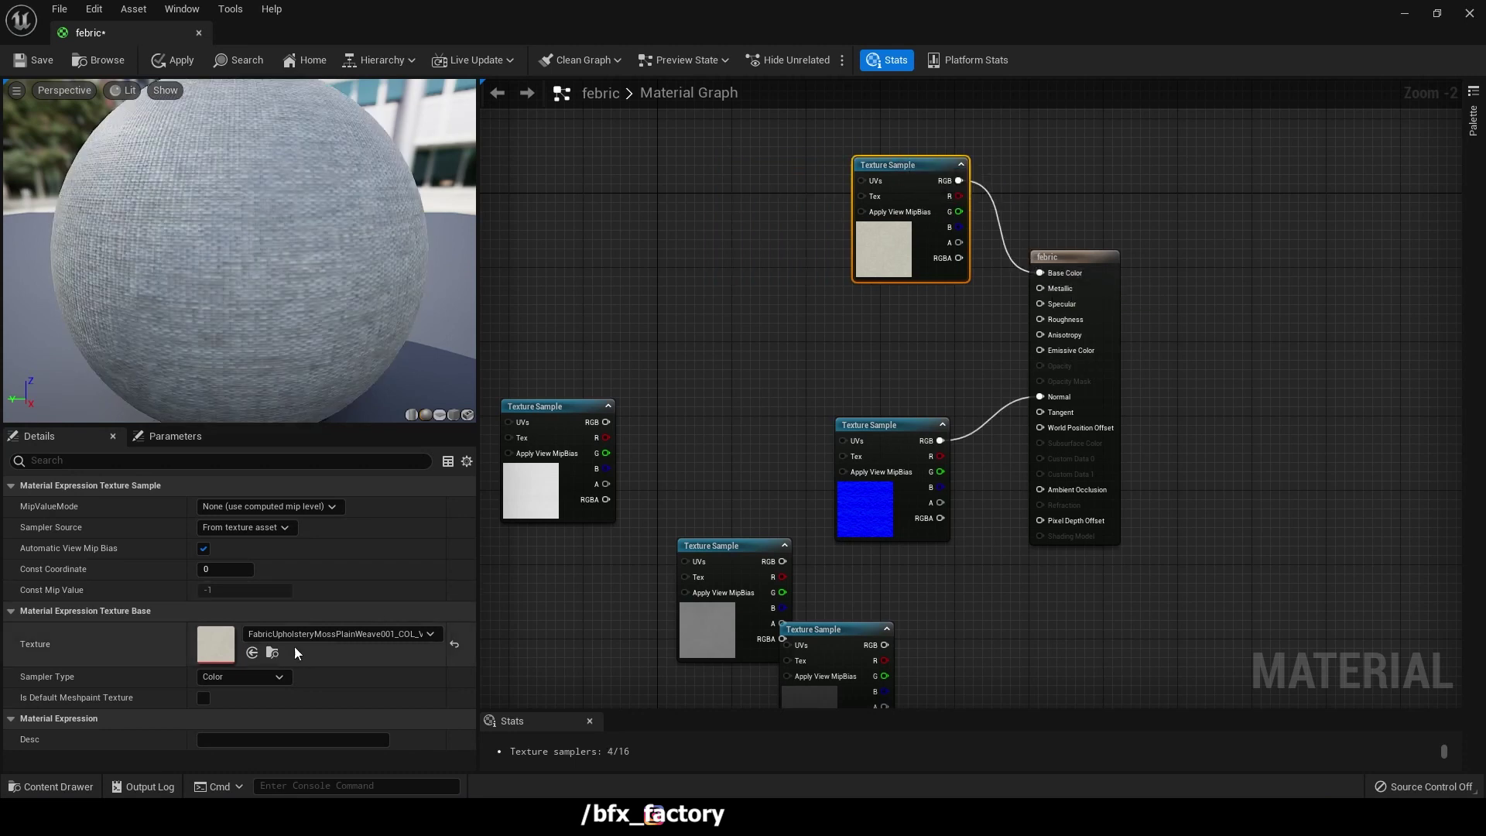
# Wire the AO texture into Ambient Occlusion, placed beneath the normal map.
pyautogui.click(540, 496)
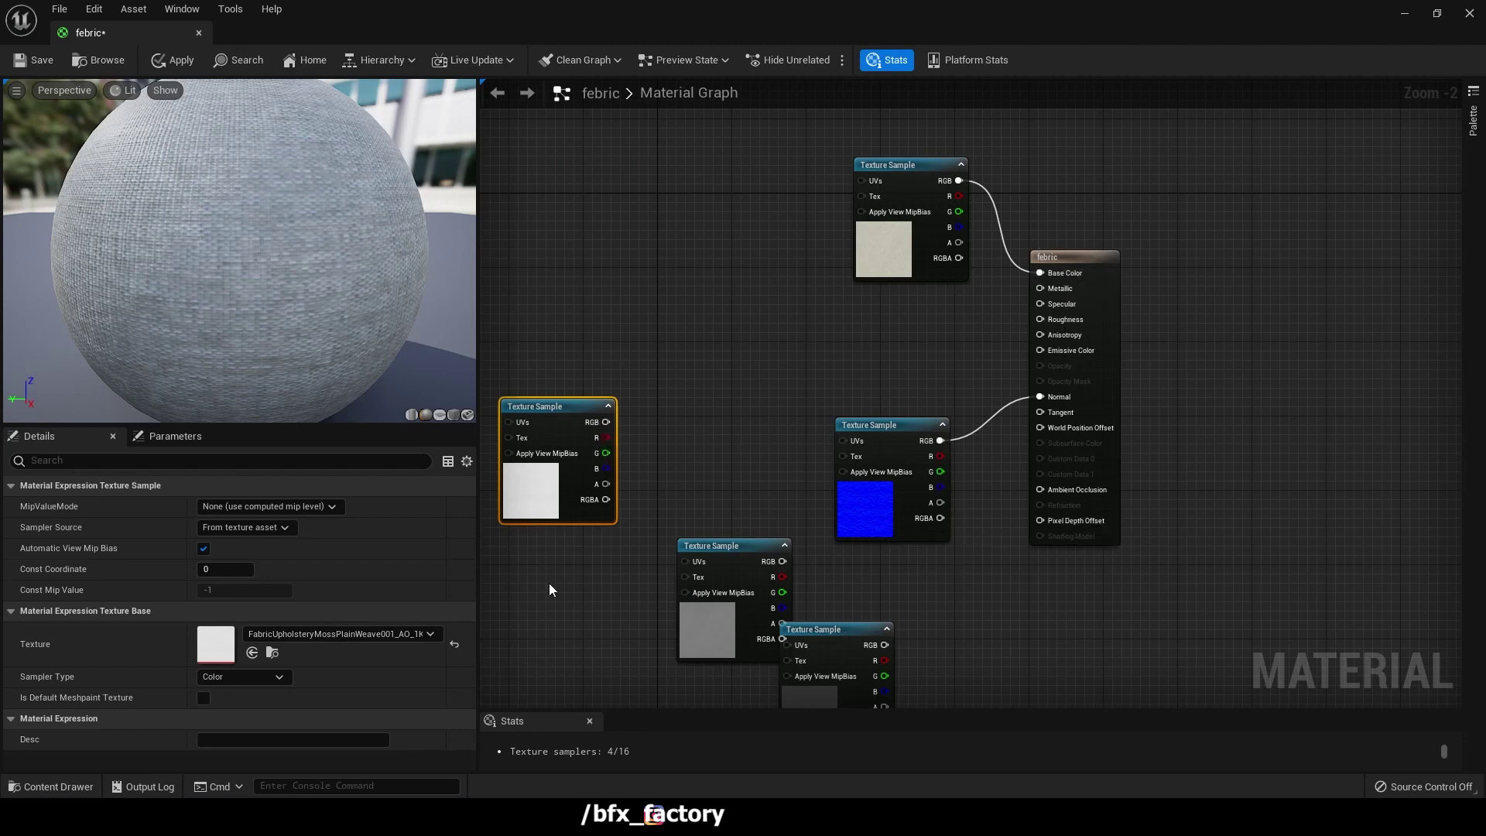
pyautogui.moveTo(542, 501); pyautogui.dragTo(591, 455)
pyautogui.moveTo(862, 426); pyautogui.dragTo(795, 333)
pyautogui.moveTo(591, 416); pyautogui.dragTo(832, 510)
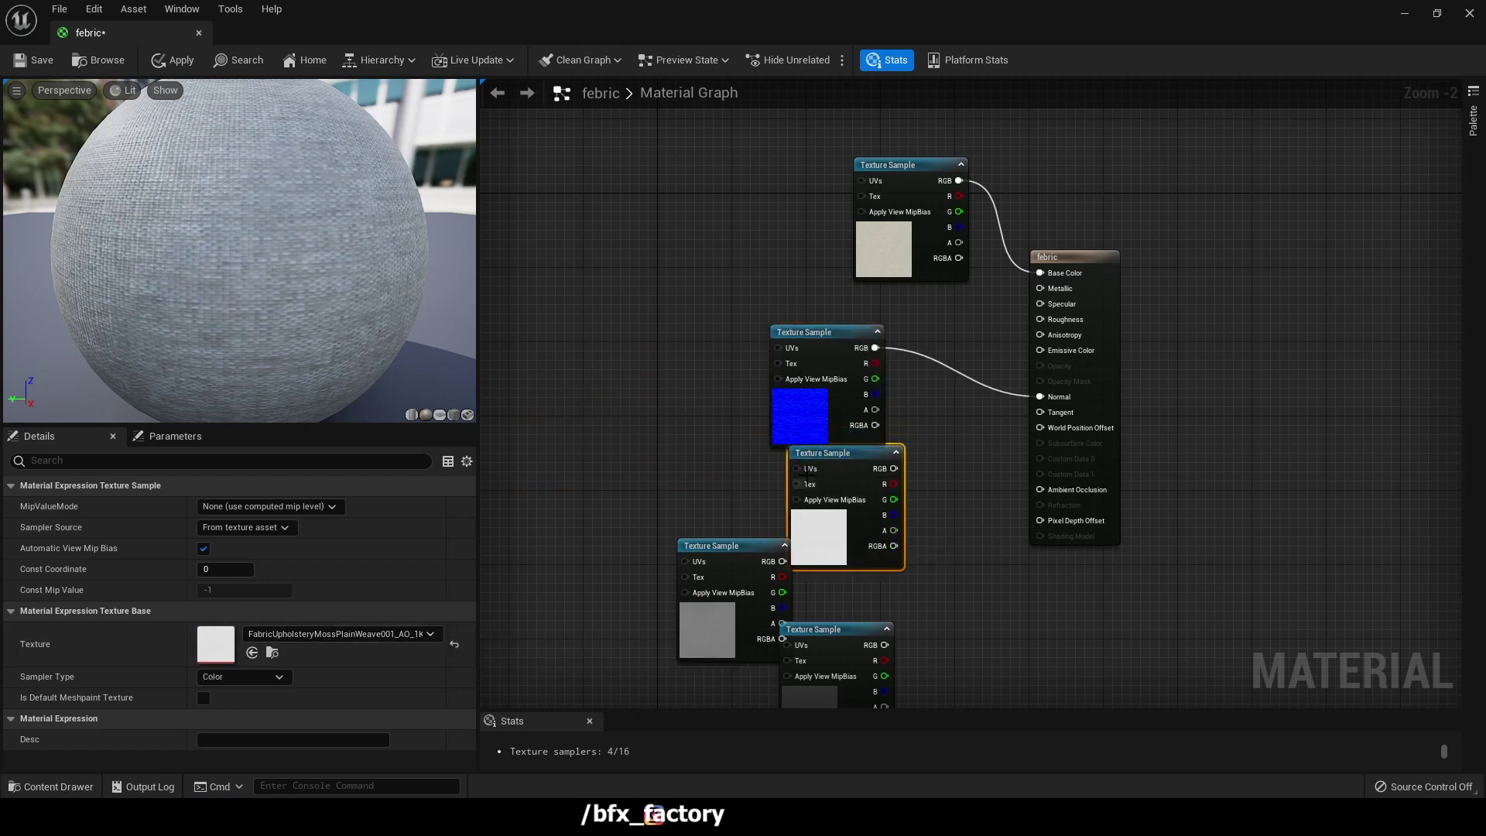
pyautogui.moveTo(875, 475); pyautogui.dragTo(1039, 489)
# Move the DISP node aside and connect the GLOSS texture to Roughness.
pyautogui.click(722, 623)
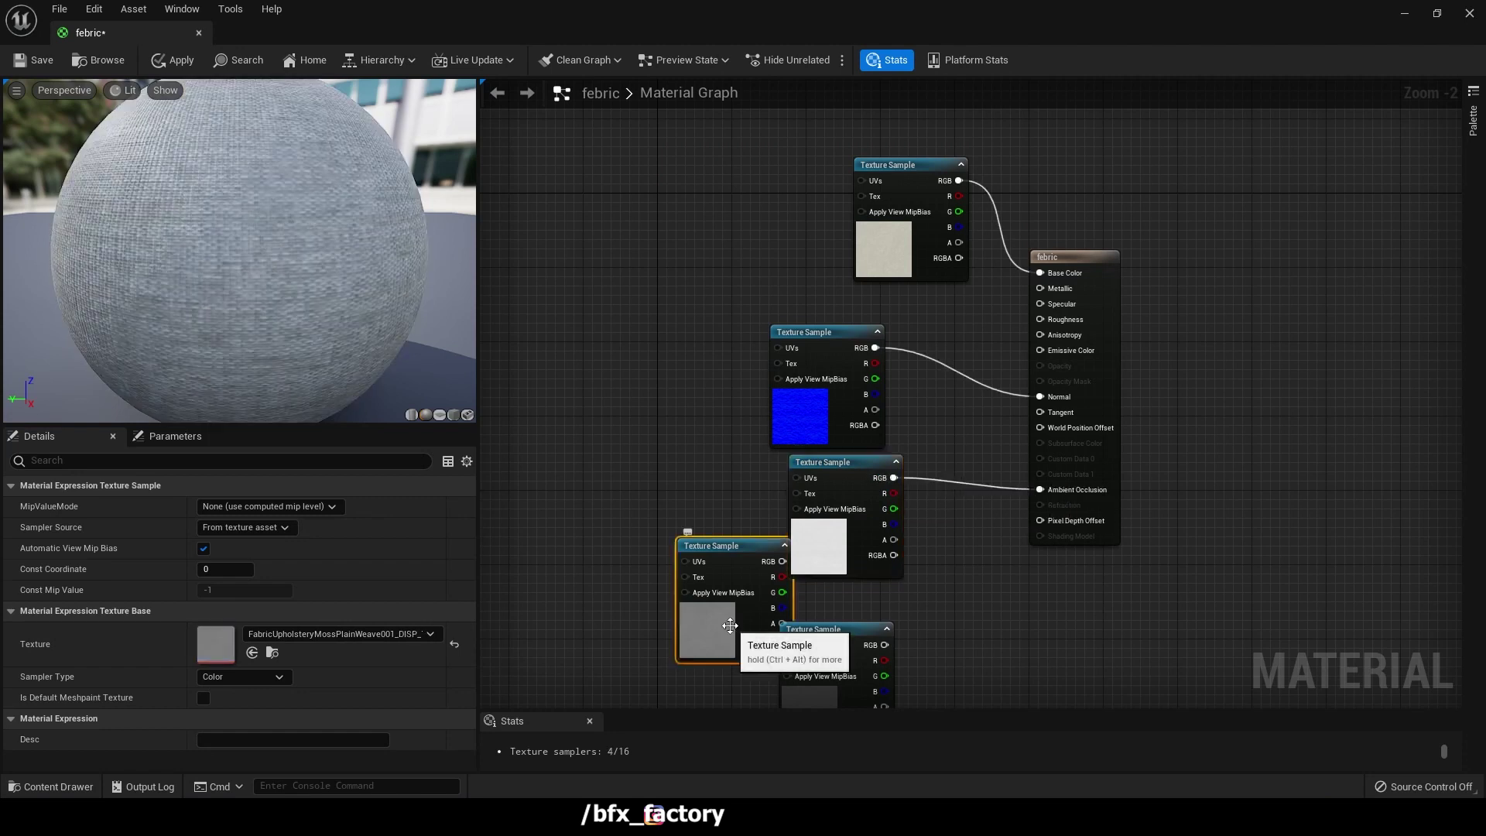
pyautogui.moveTo(724, 623); pyautogui.dragTo(576, 601)
pyautogui.click(802, 558)
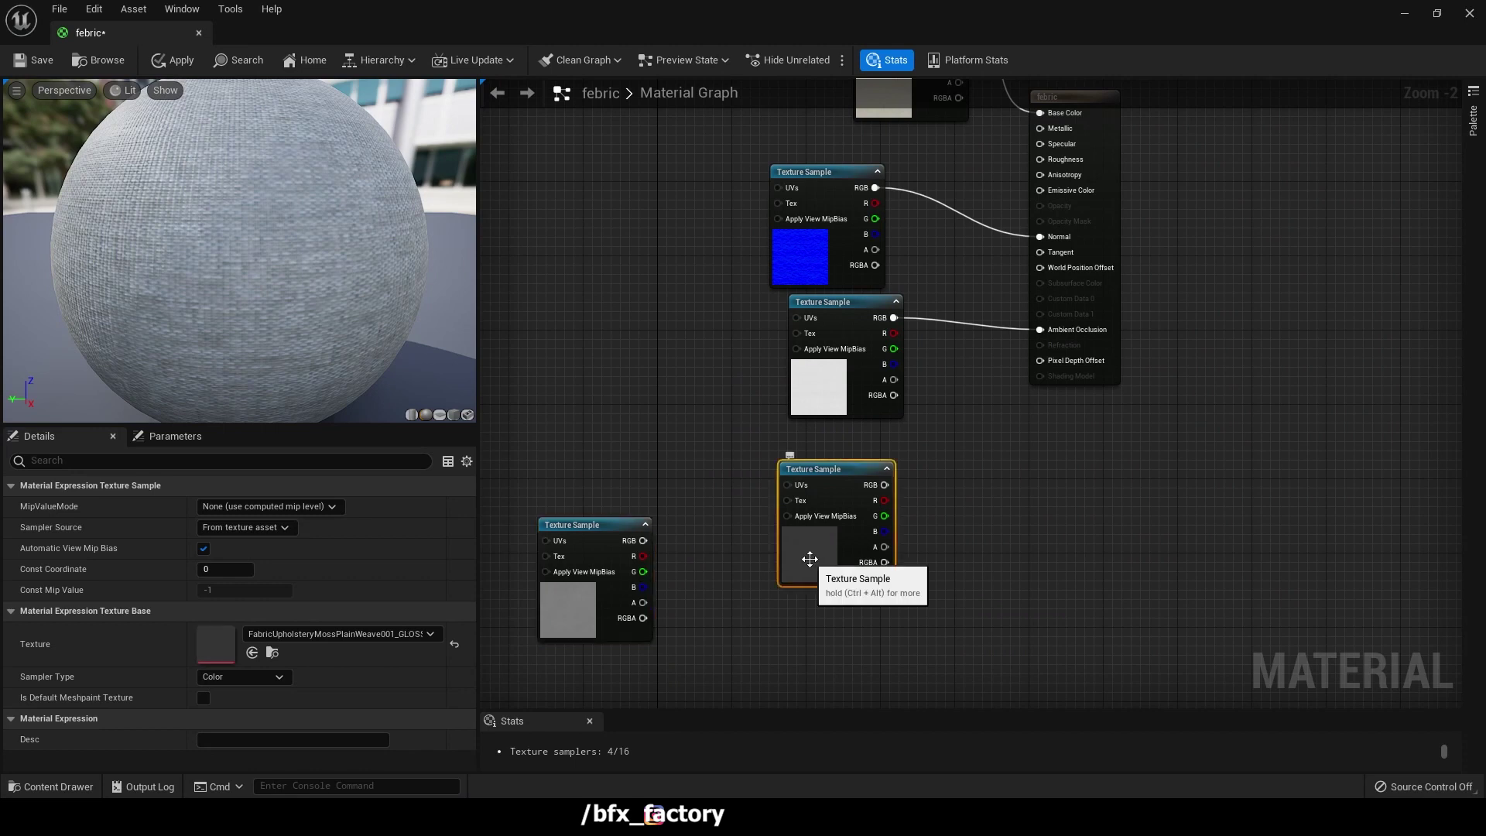
pyautogui.moveTo(988, 514); pyautogui.dragTo(1028, 652, button='right')
pyautogui.moveTo(860, 678); pyautogui.dragTo(661, 314)
pyautogui.moveTo(739, 270); pyautogui.dragTo(899, 282)
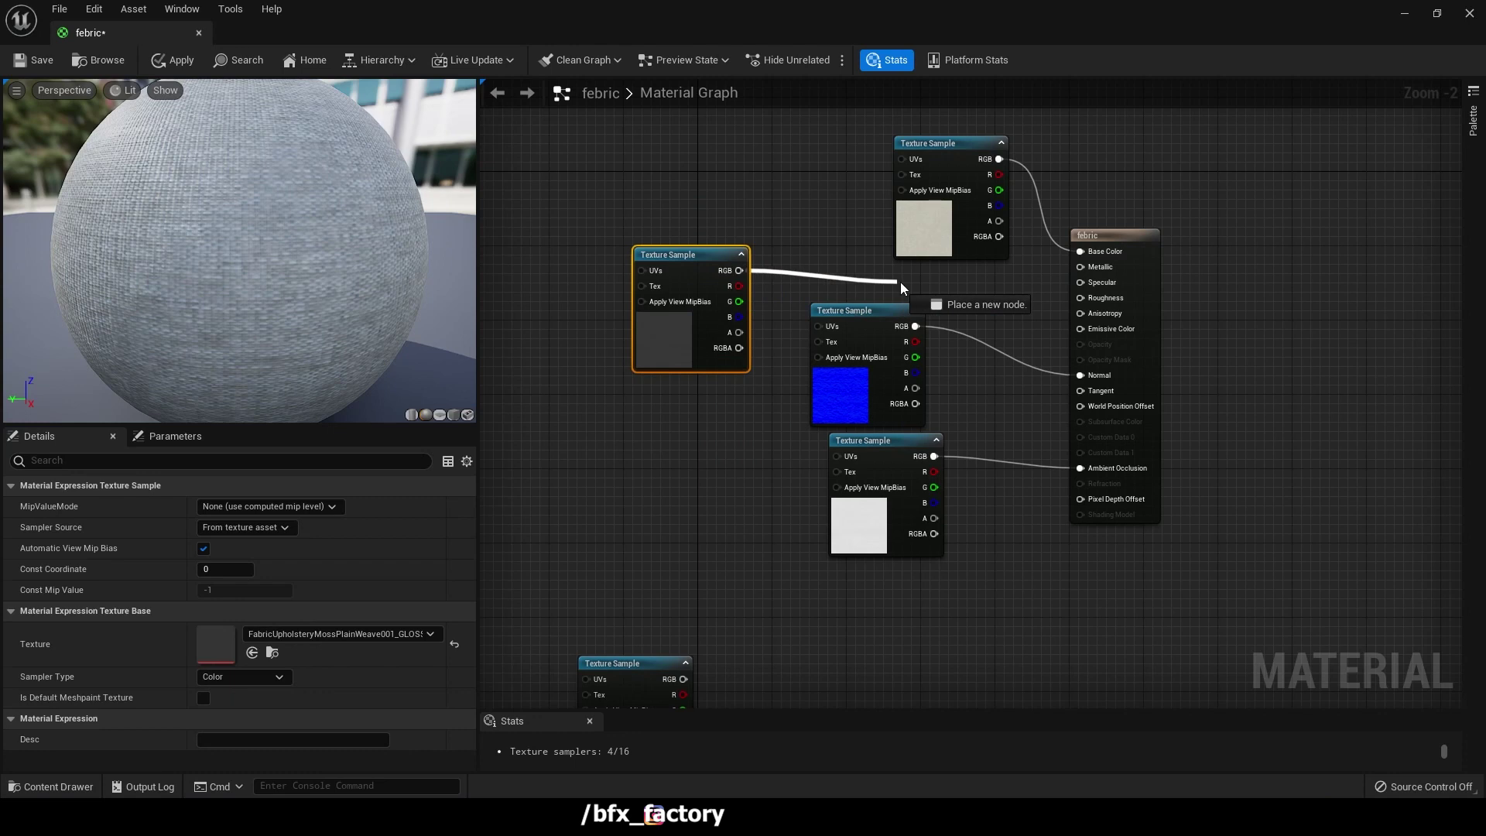
pyautogui.moveTo(1027, 287); pyautogui.dragTo(1080, 297)
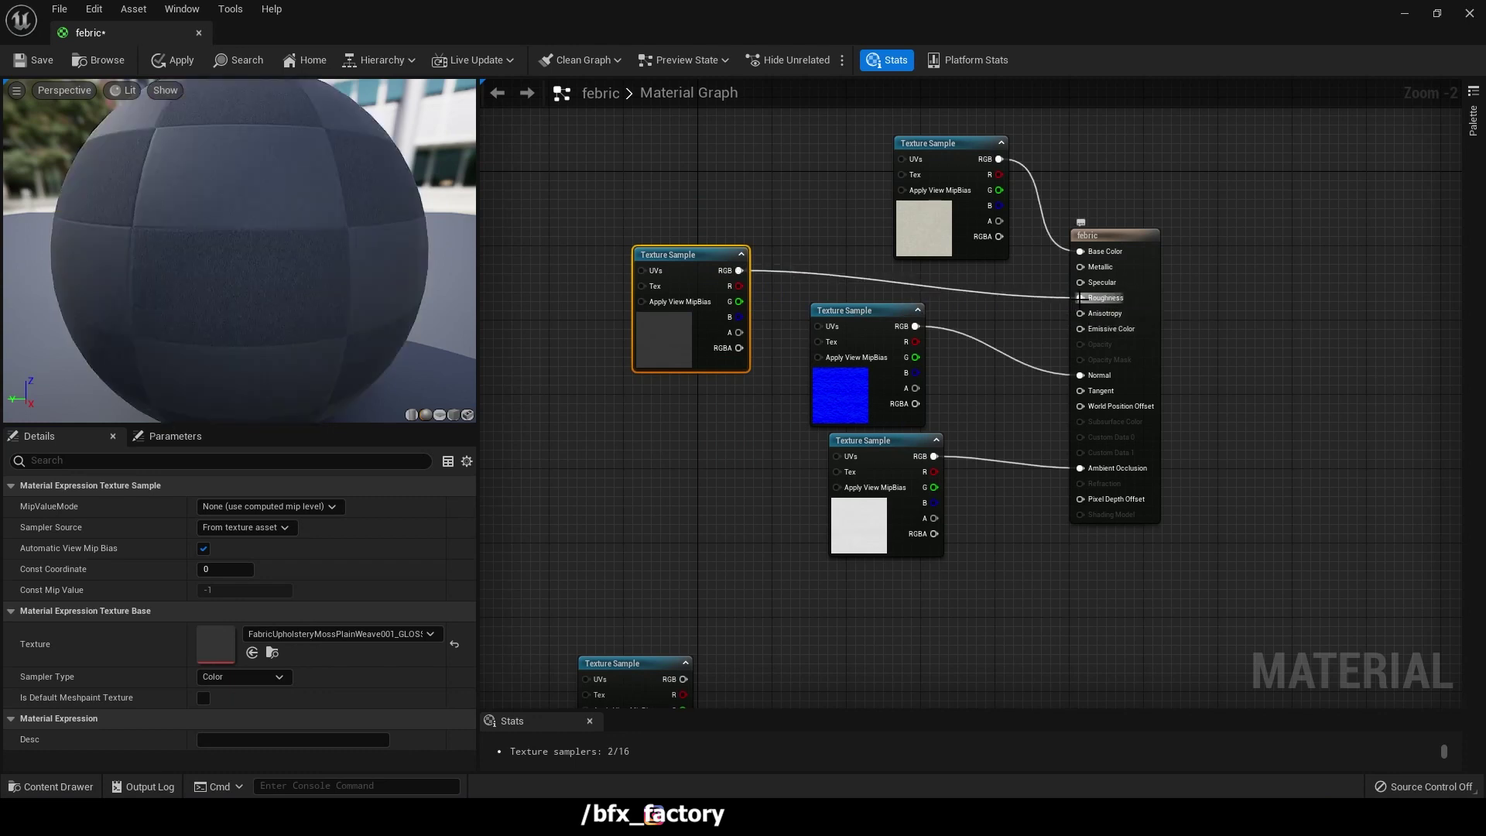
# Delete the unused DISP node, align texture nodes in a column, and save febric.
pyautogui.click(646, 691)
pyautogui.press('Delete')
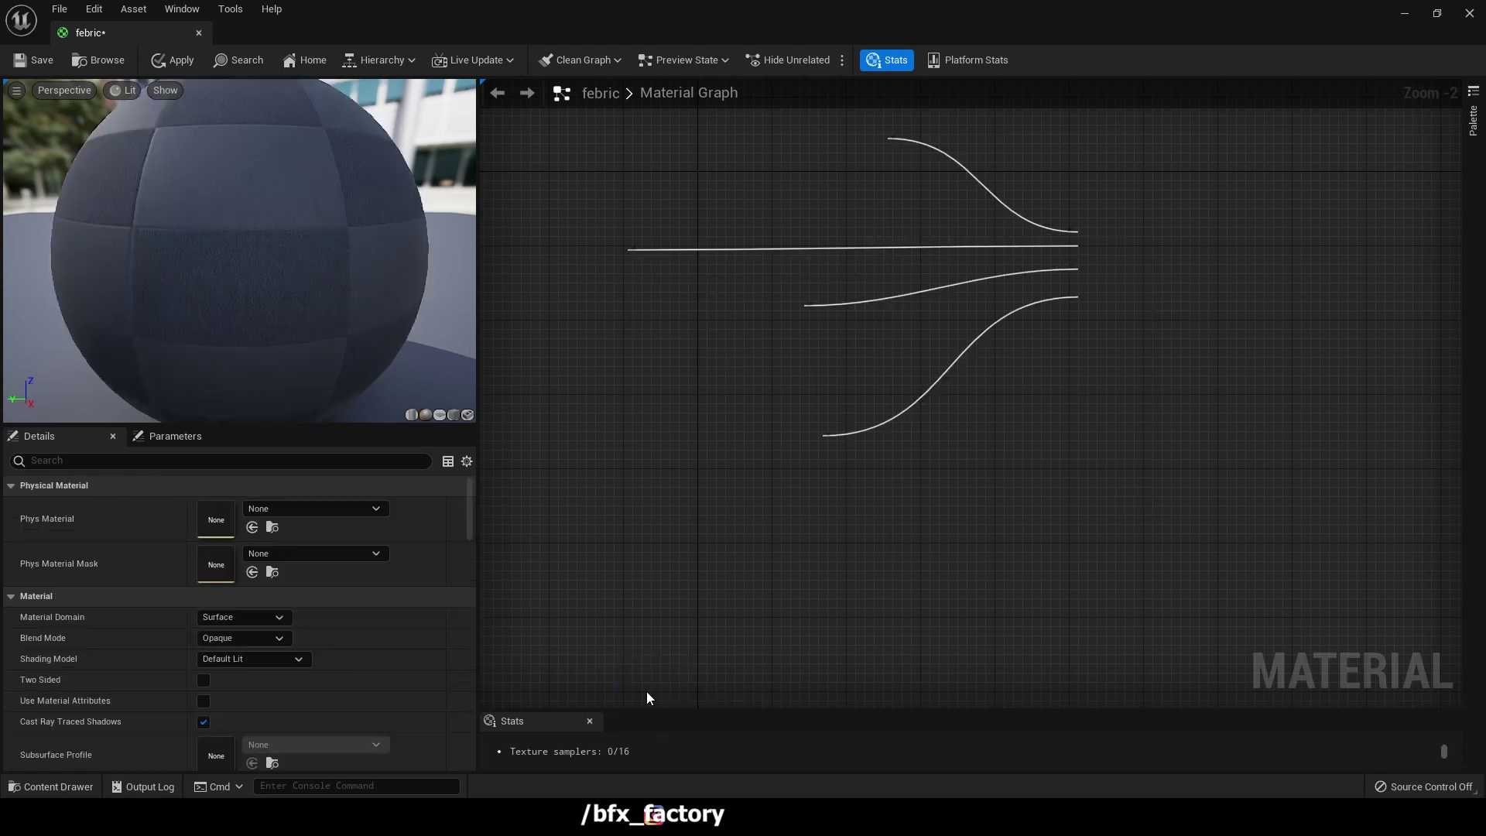
pyautogui.press('Home')
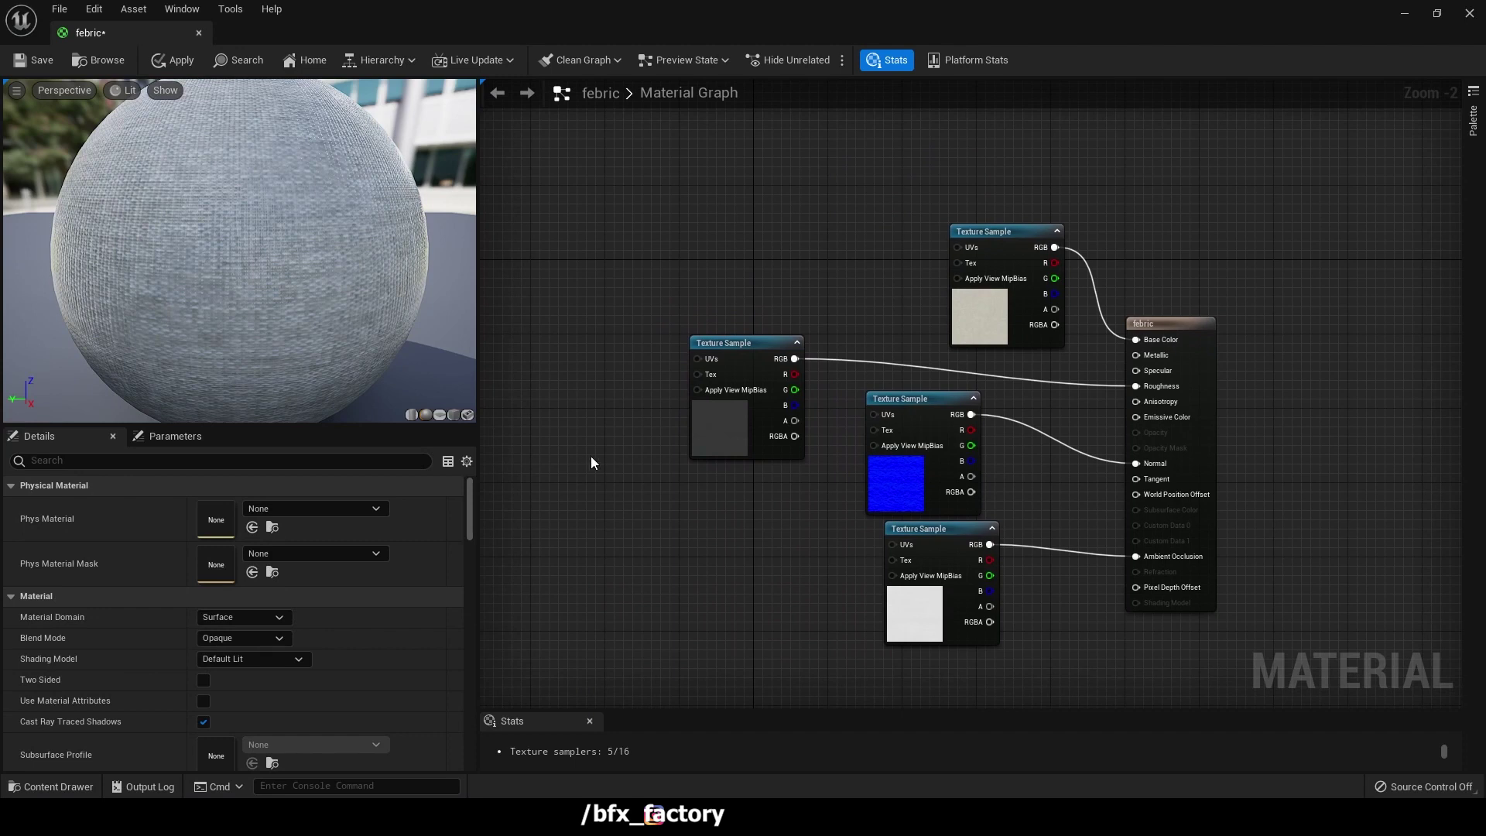
pyautogui.moveTo(988, 242); pyautogui.dragTo(896, 168)
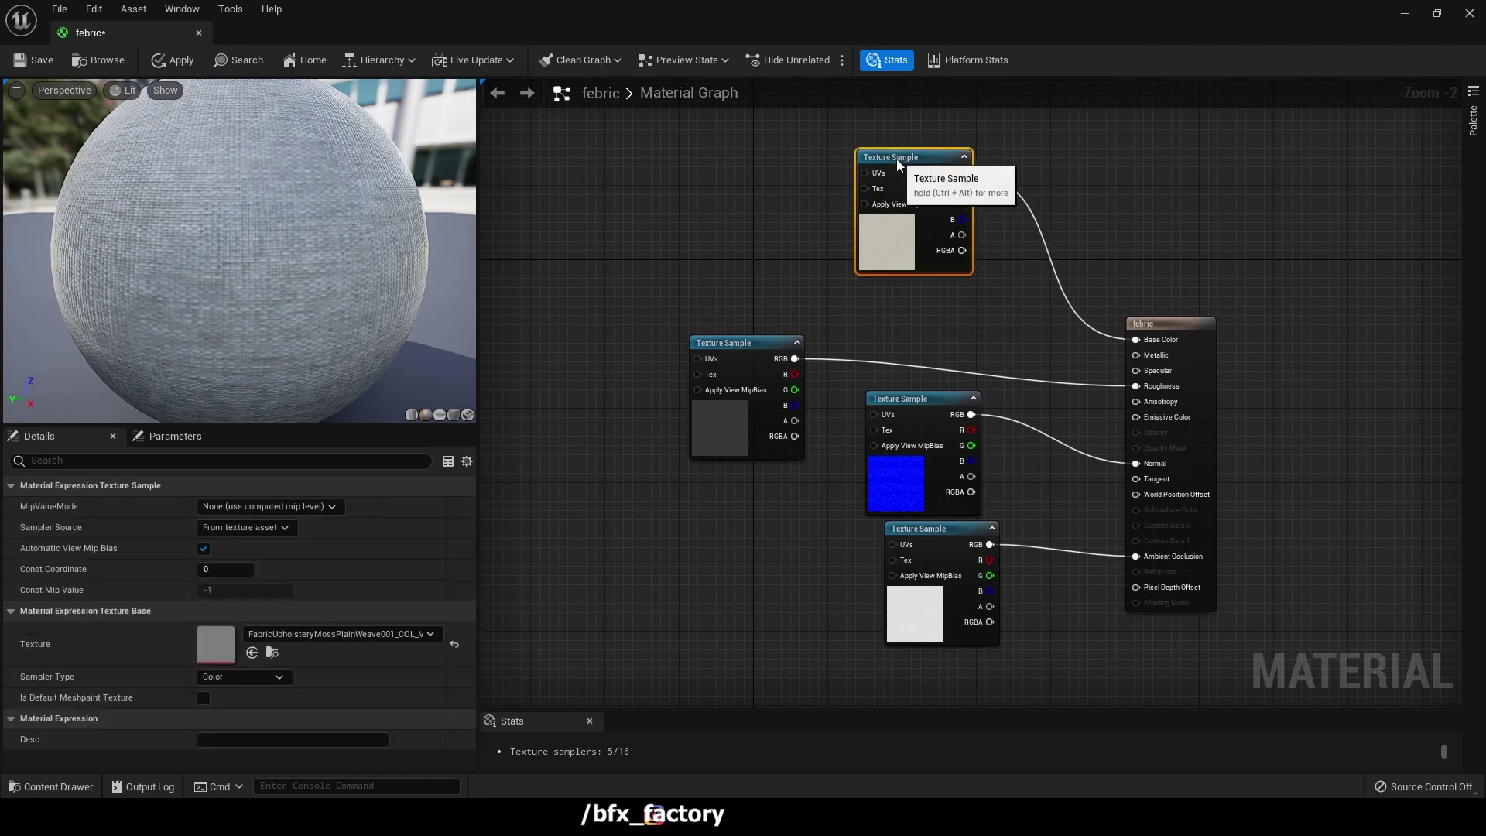
pyautogui.moveTo(743, 350); pyautogui.dragTo(918, 295)
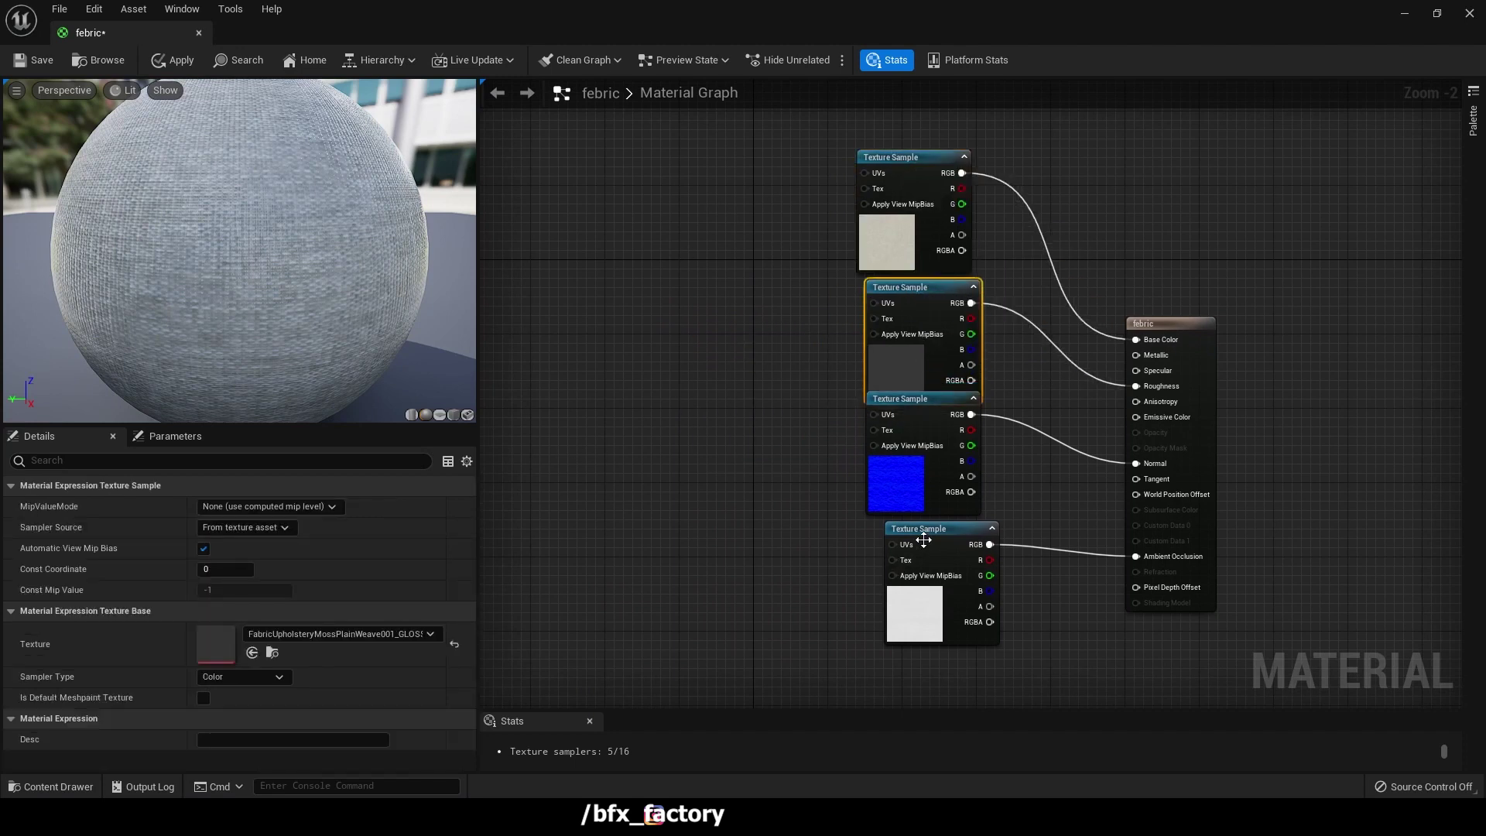
pyautogui.moveTo(921, 538); pyautogui.dragTo(902, 631)
pyautogui.moveTo(917, 395); pyautogui.dragTo(913, 501)
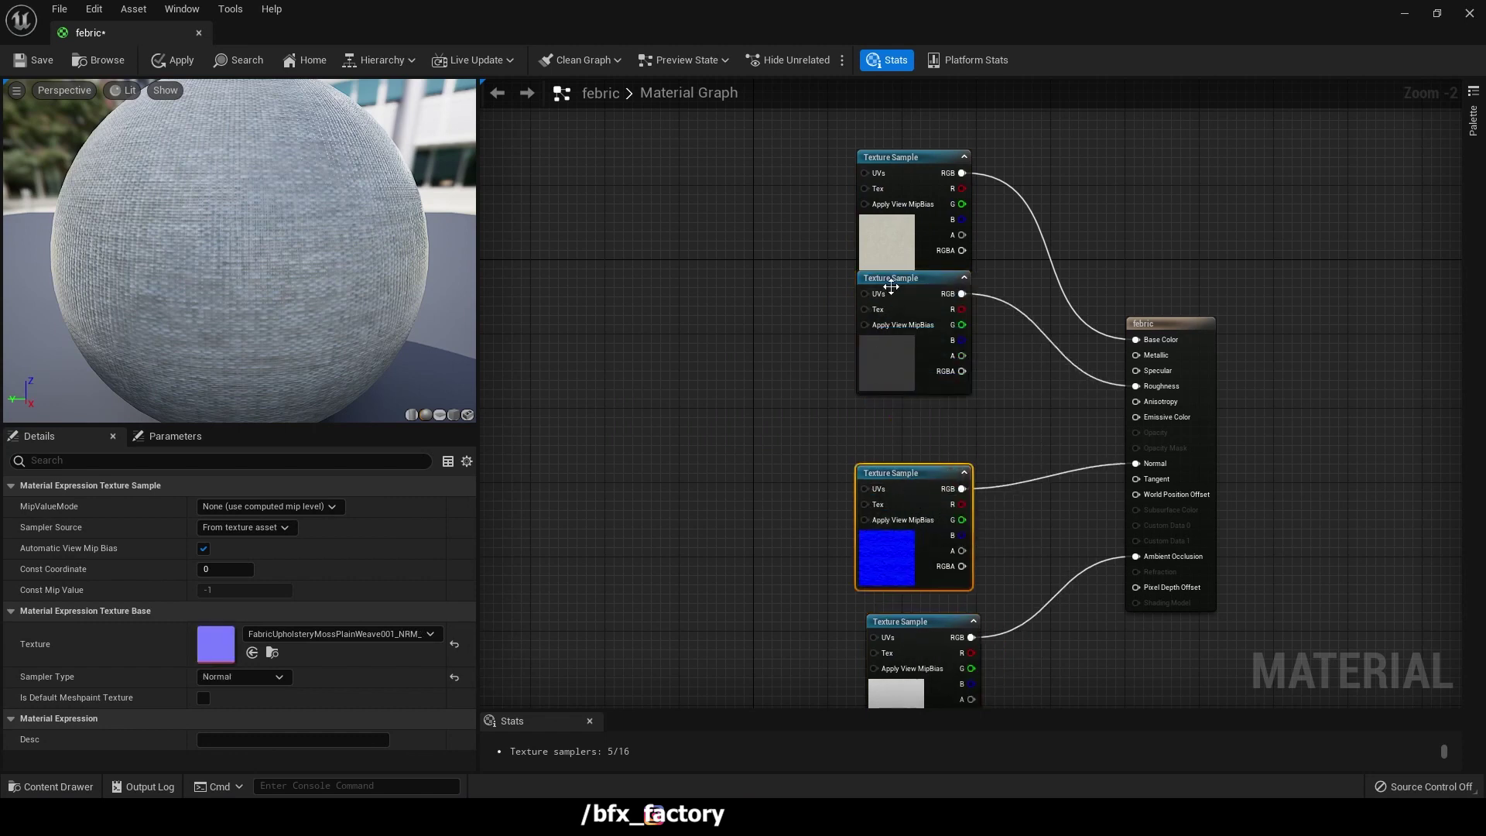
pyautogui.moveTo(886, 282); pyautogui.dragTo(891, 337)
pyautogui.moveTo(905, 171); pyautogui.dragTo(903, 204)
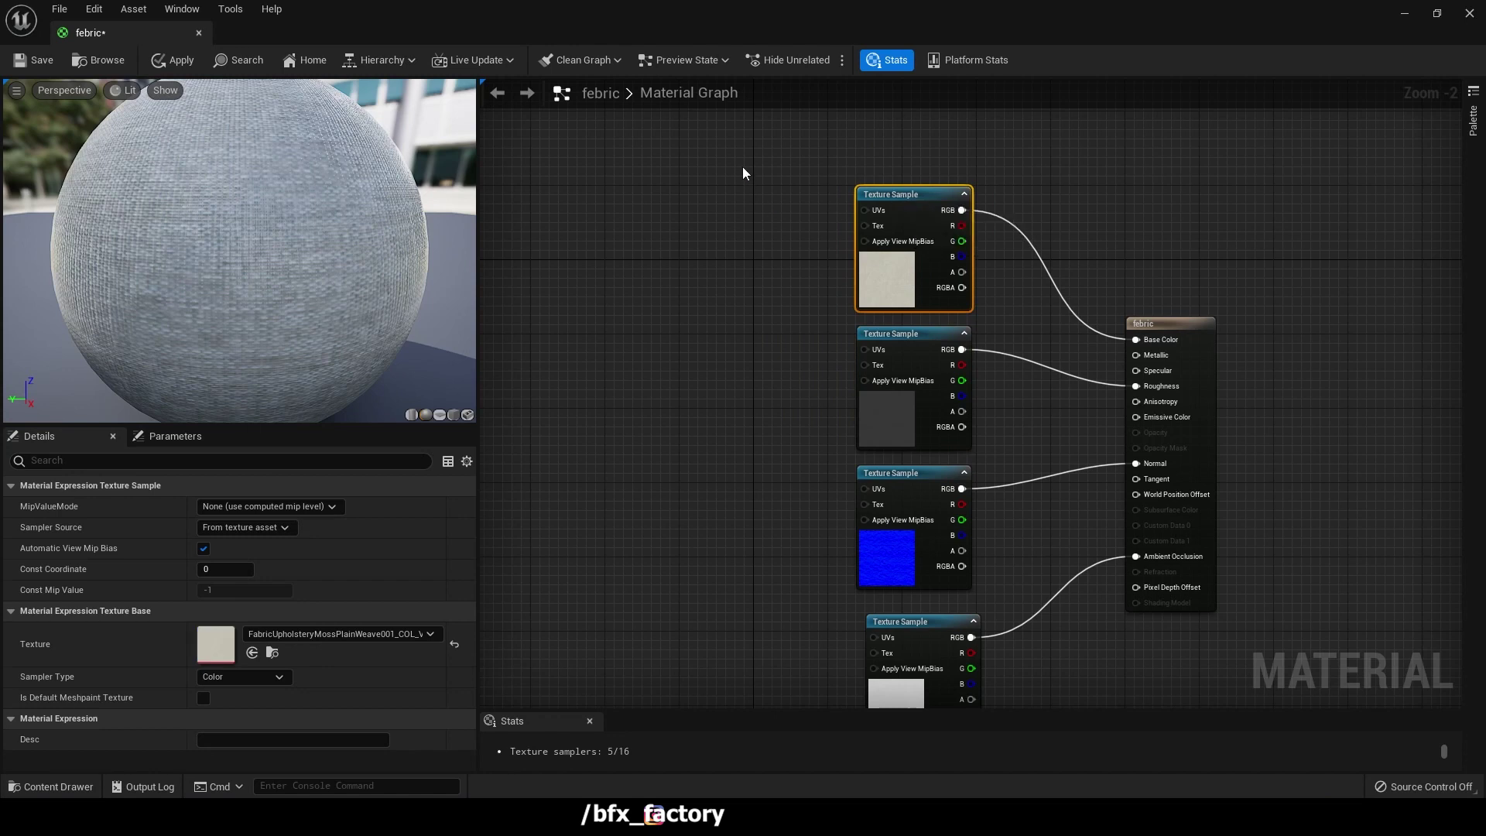
pyautogui.click(45, 66)
# Return to the level and drag febric onto the couch's left back cushion.
pyautogui.click(1470, 13)
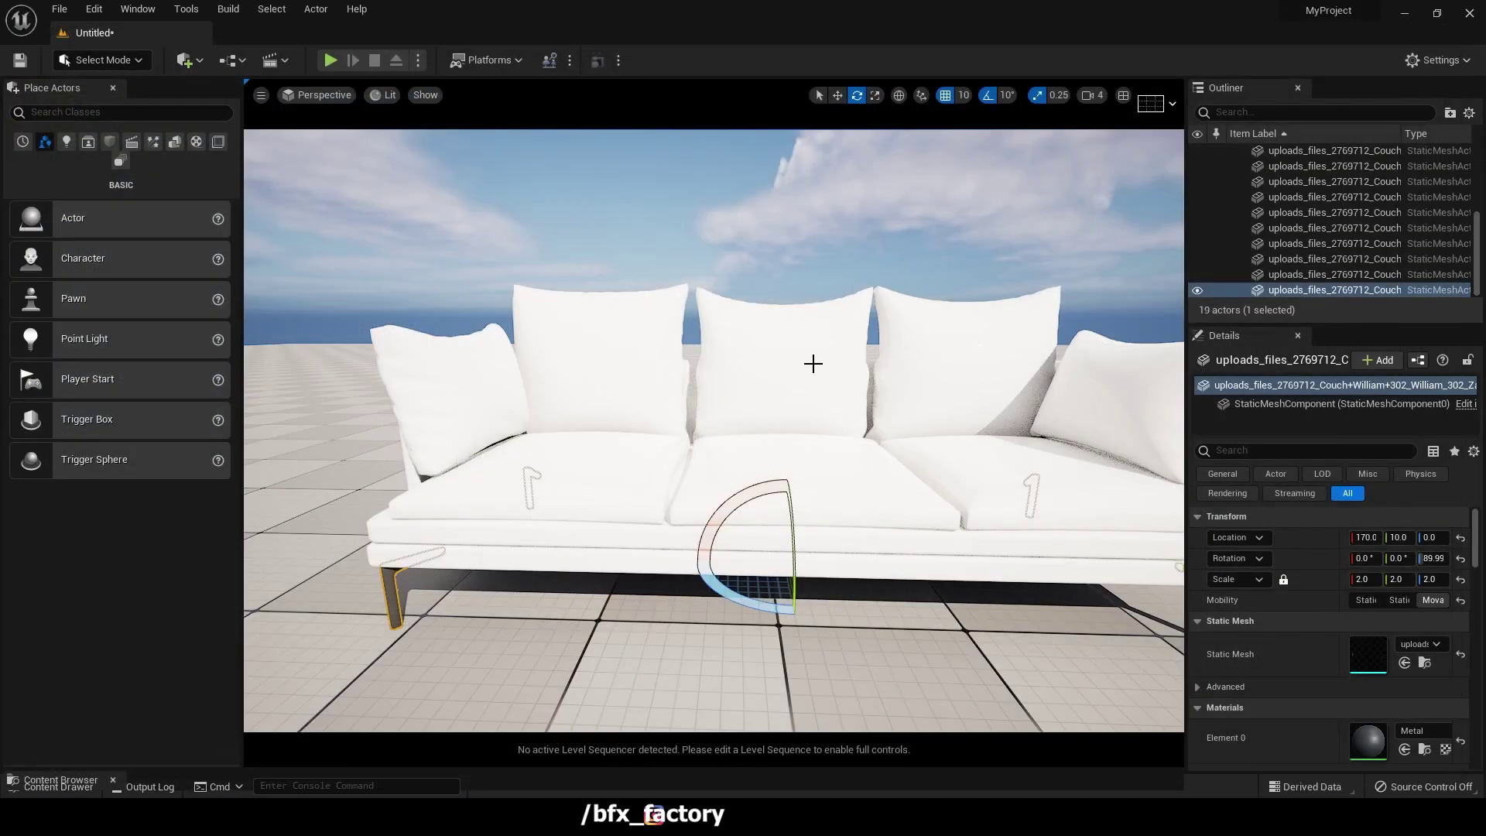
pyautogui.hotkey('ctrl', 'space')
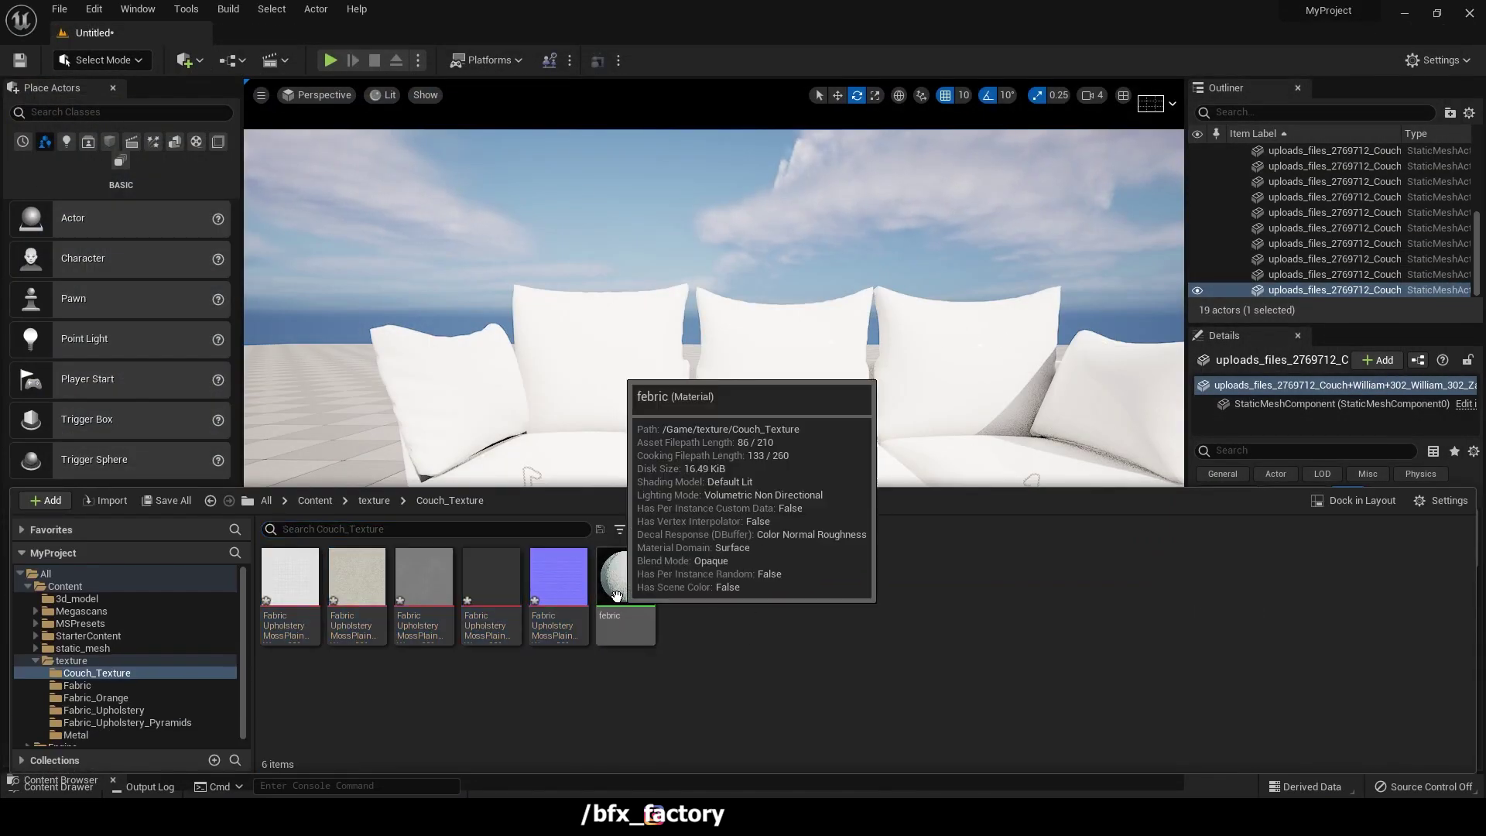
pyautogui.doubleClick(616, 592)
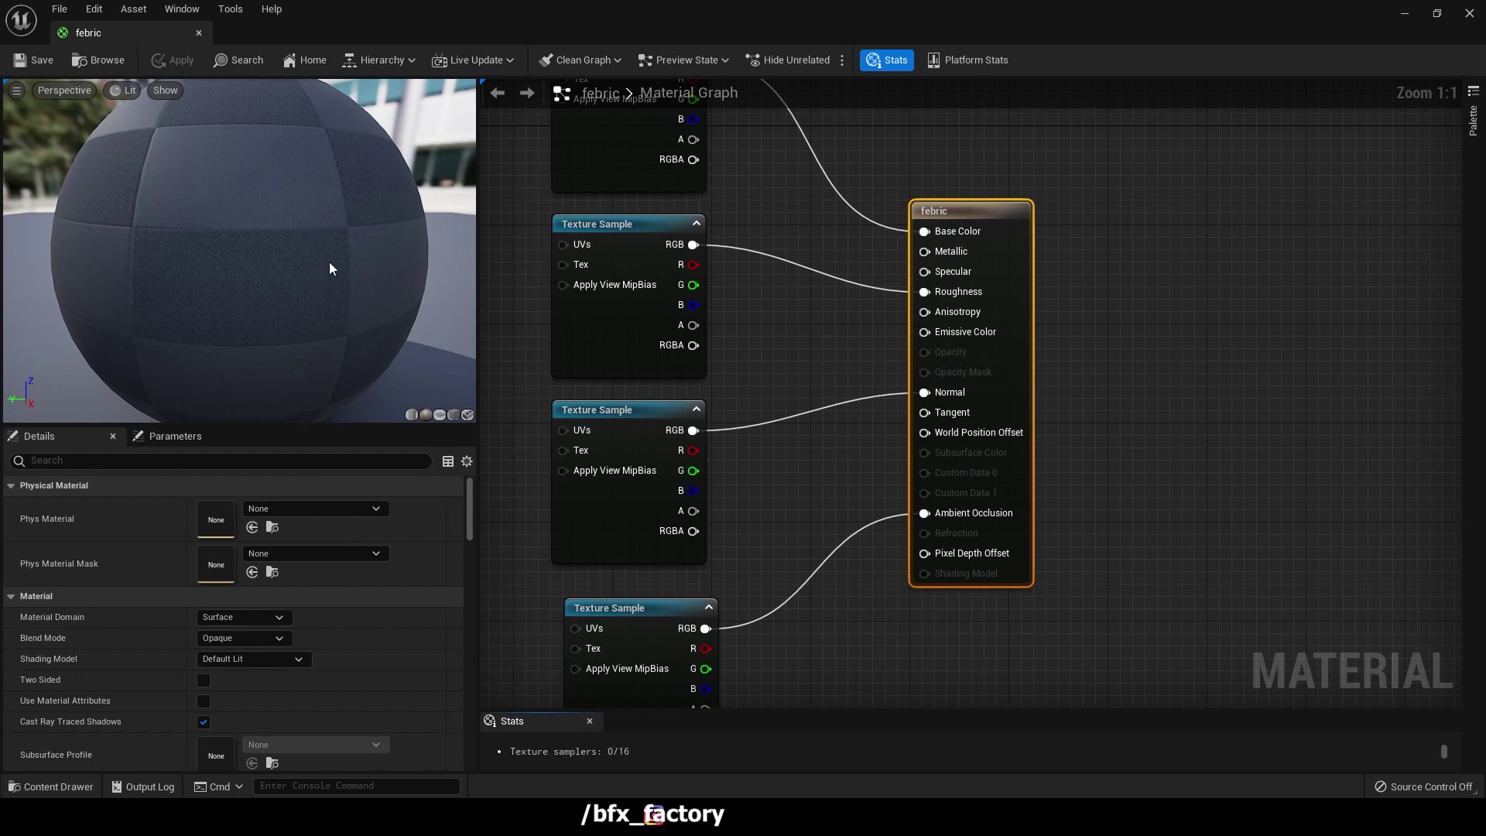
pyautogui.click(1404, 13)
pyautogui.hotkey('ctrl', 'space')
pyautogui.moveTo(616, 592); pyautogui.dragTo(620, 353)
# Drag febric onto the left seat cushion as well.
pyautogui.scroll(6, 620, 354)
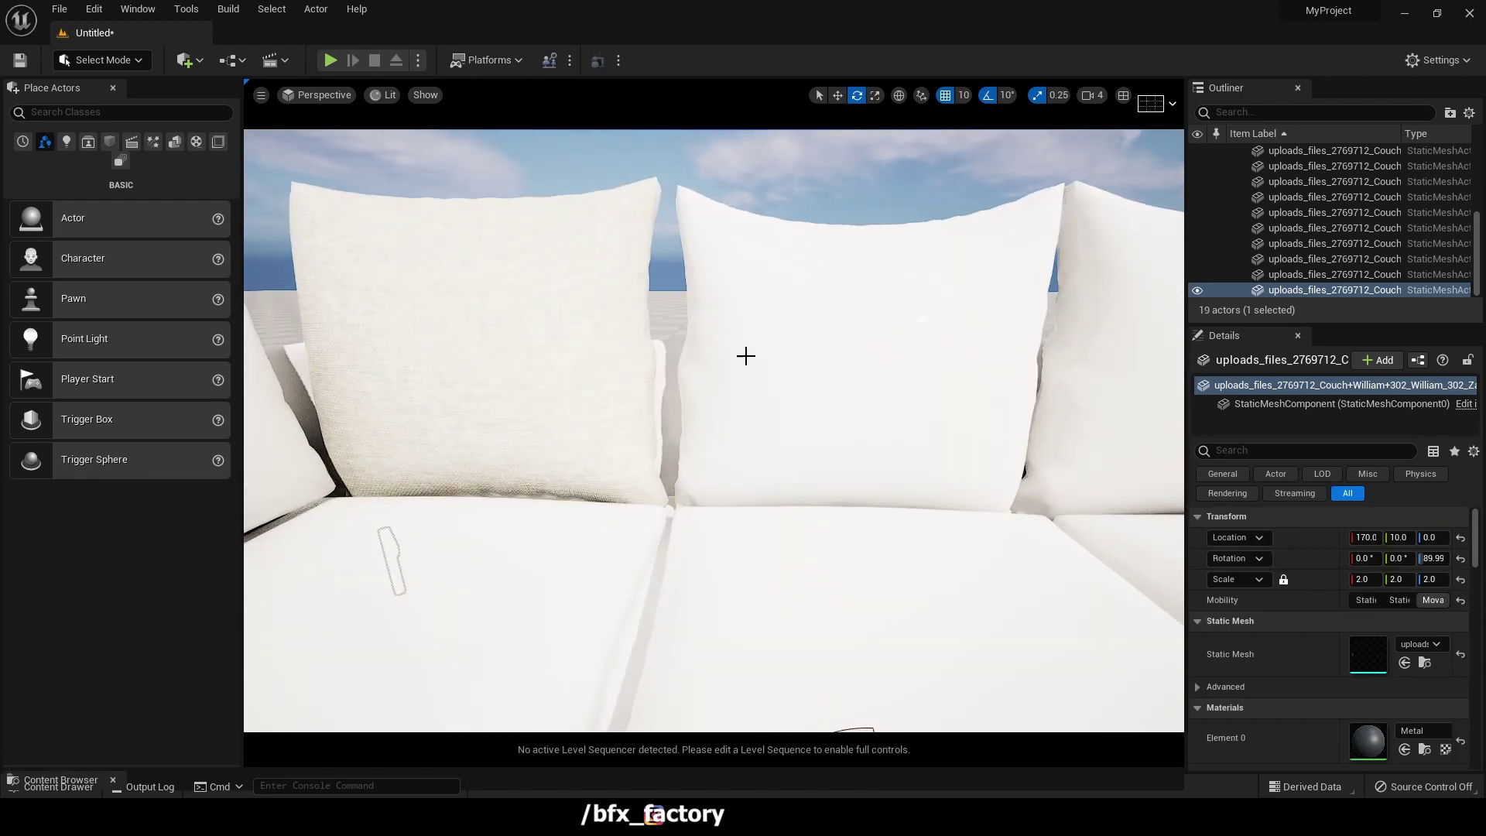
pyautogui.moveTo(595, 357)
pyautogui.mouseDown(button='right')
pyautogui.moveTo(595, 319)
pyautogui.moveTo(534, 301)
pyautogui.moveTo(594, 354)
pyautogui.mouseUp(button='right')
pyautogui.hotkey('ctrl', 'space')
pyautogui.moveTo(635, 609); pyautogui.dragTo(710, 442)
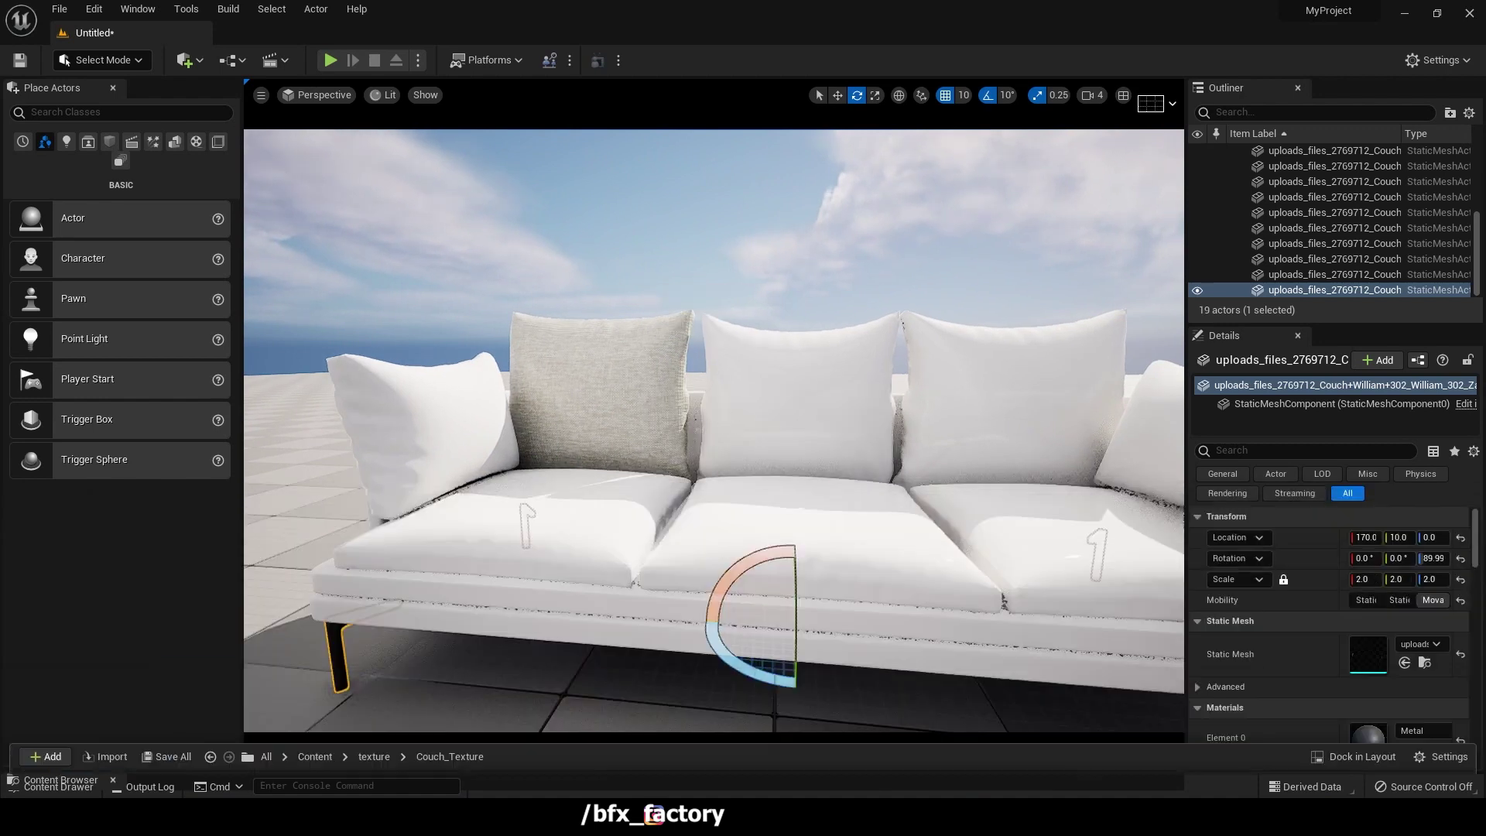
pyautogui.moveTo(730, 423); pyautogui.dragTo(738, 458, button='right')
pyautogui.hotkey('ctrl', 'space')
pyautogui.moveTo(637, 607); pyautogui.dragTo(575, 395)
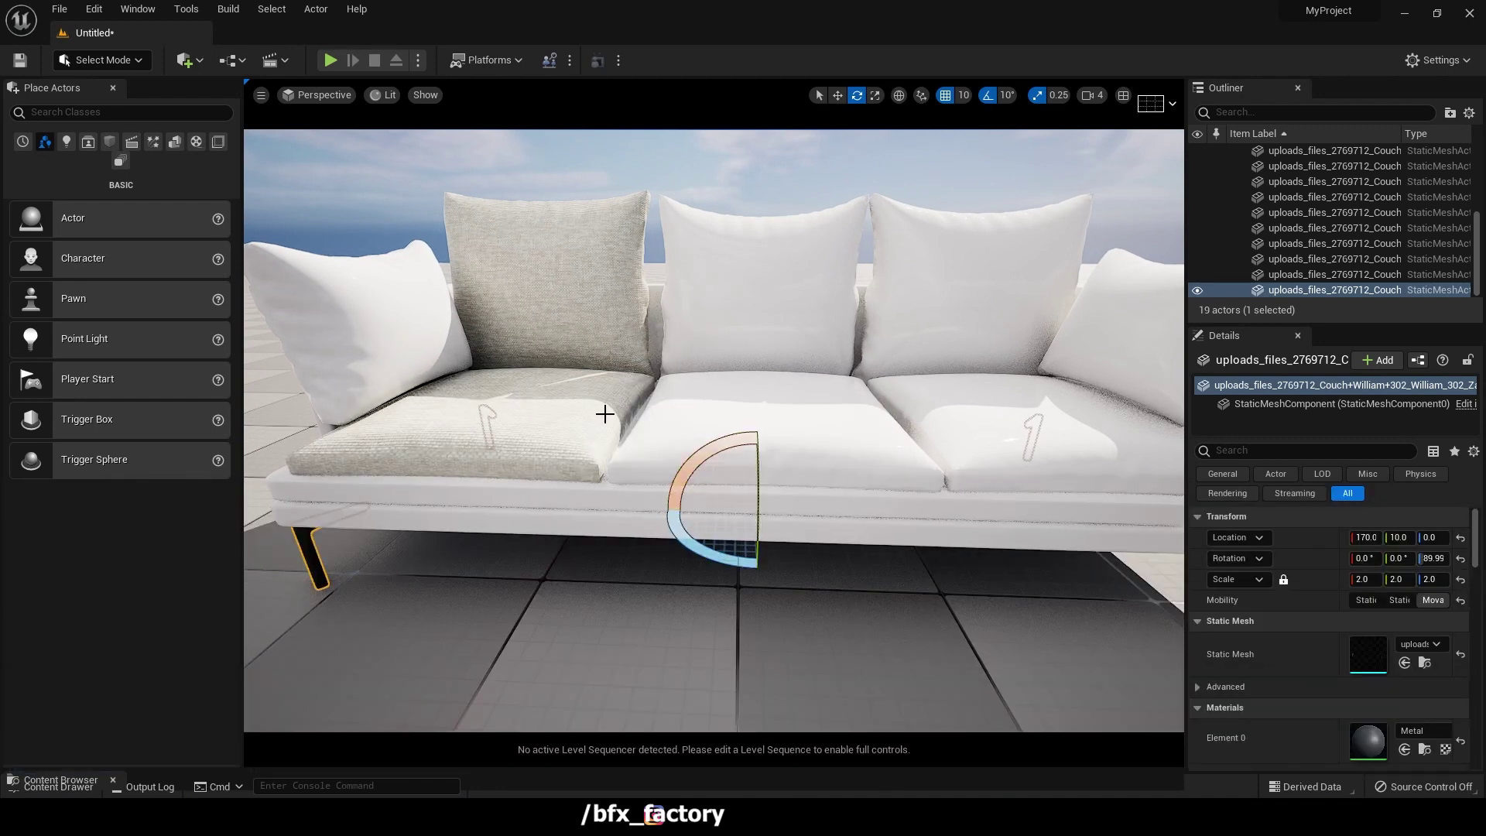
pyautogui.scroll(-5, 610, 413)
pyautogui.hotkey('ctrl', 'space')
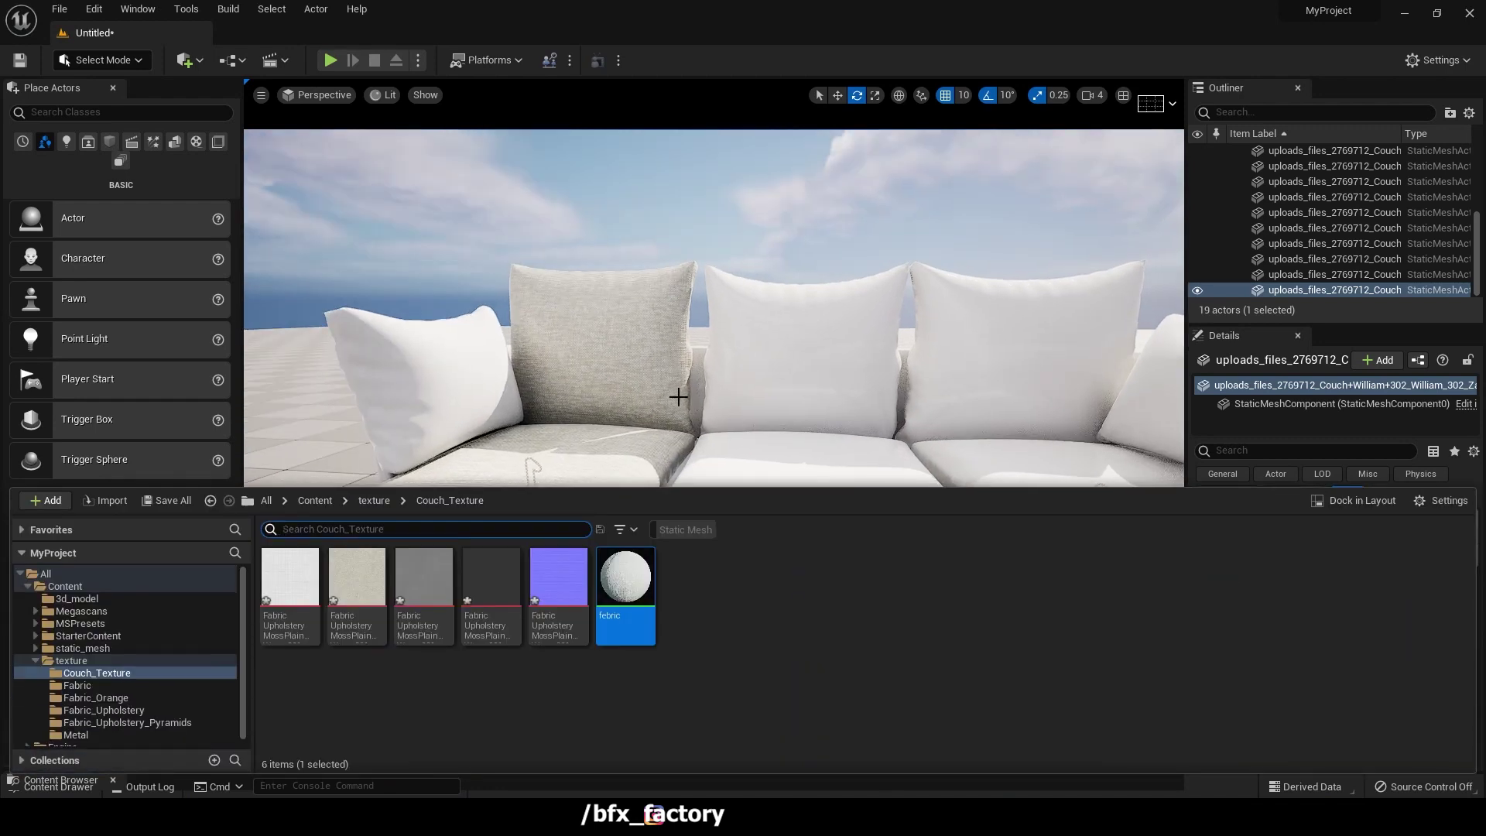
# Create NewMaterial inside texture/Fabric_Orange and open it in the Material Editor.
pyautogui.click(374, 500)
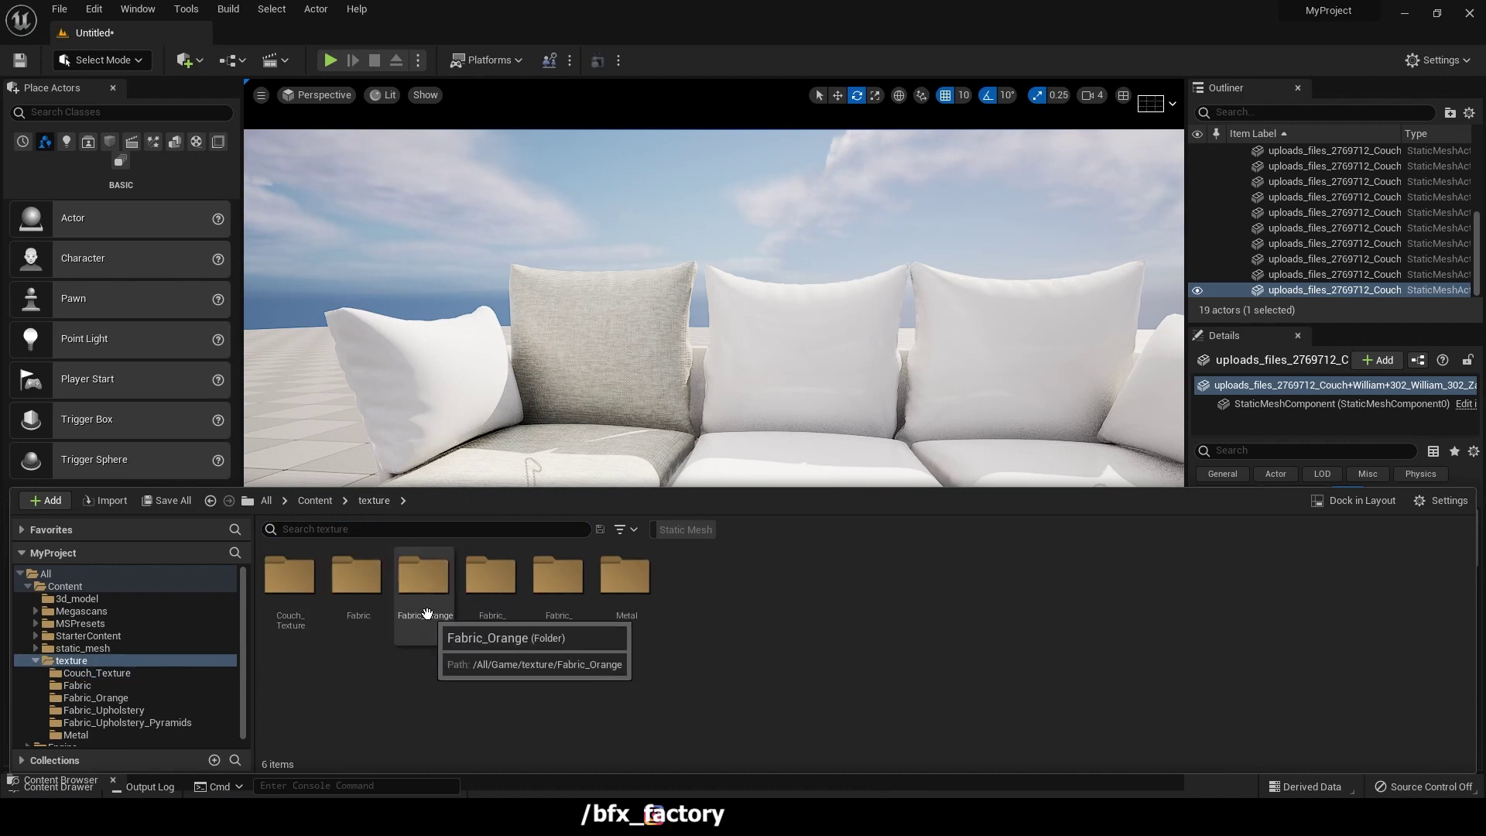
pyautogui.doubleClick(420, 565)
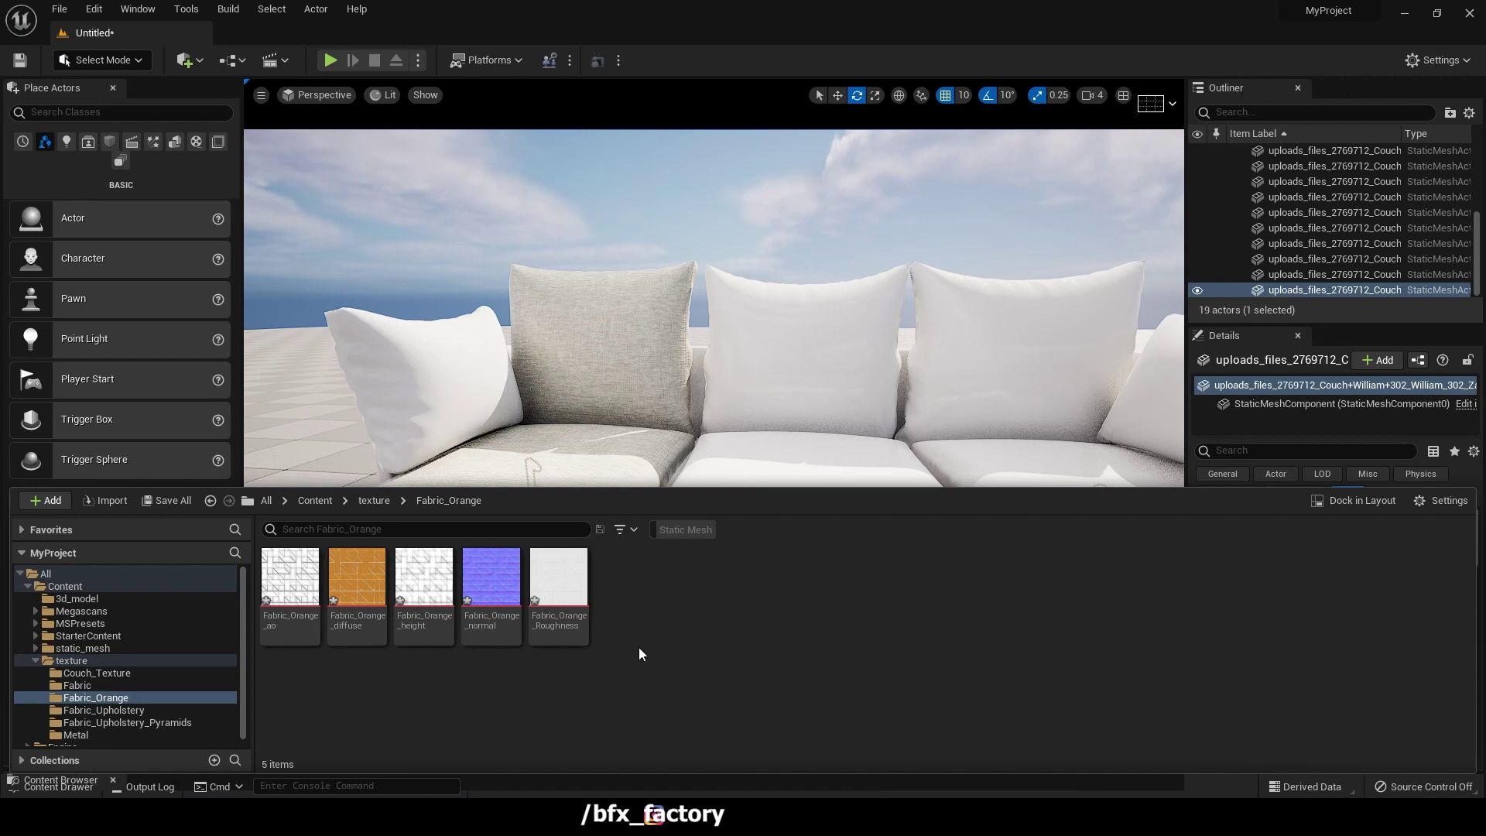
pyautogui.rightClick(700, 672)
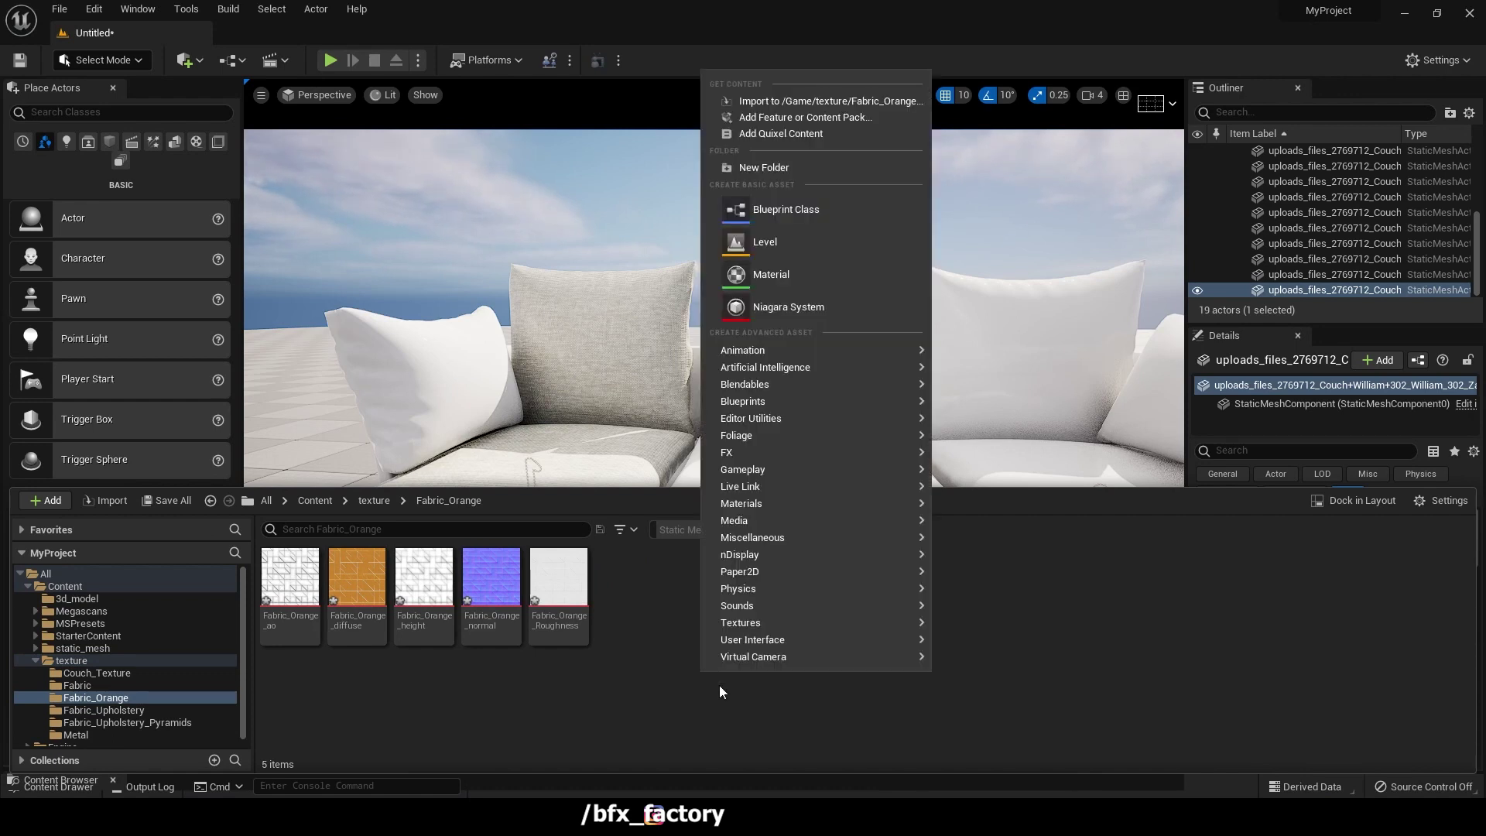
pyautogui.click(801, 268)
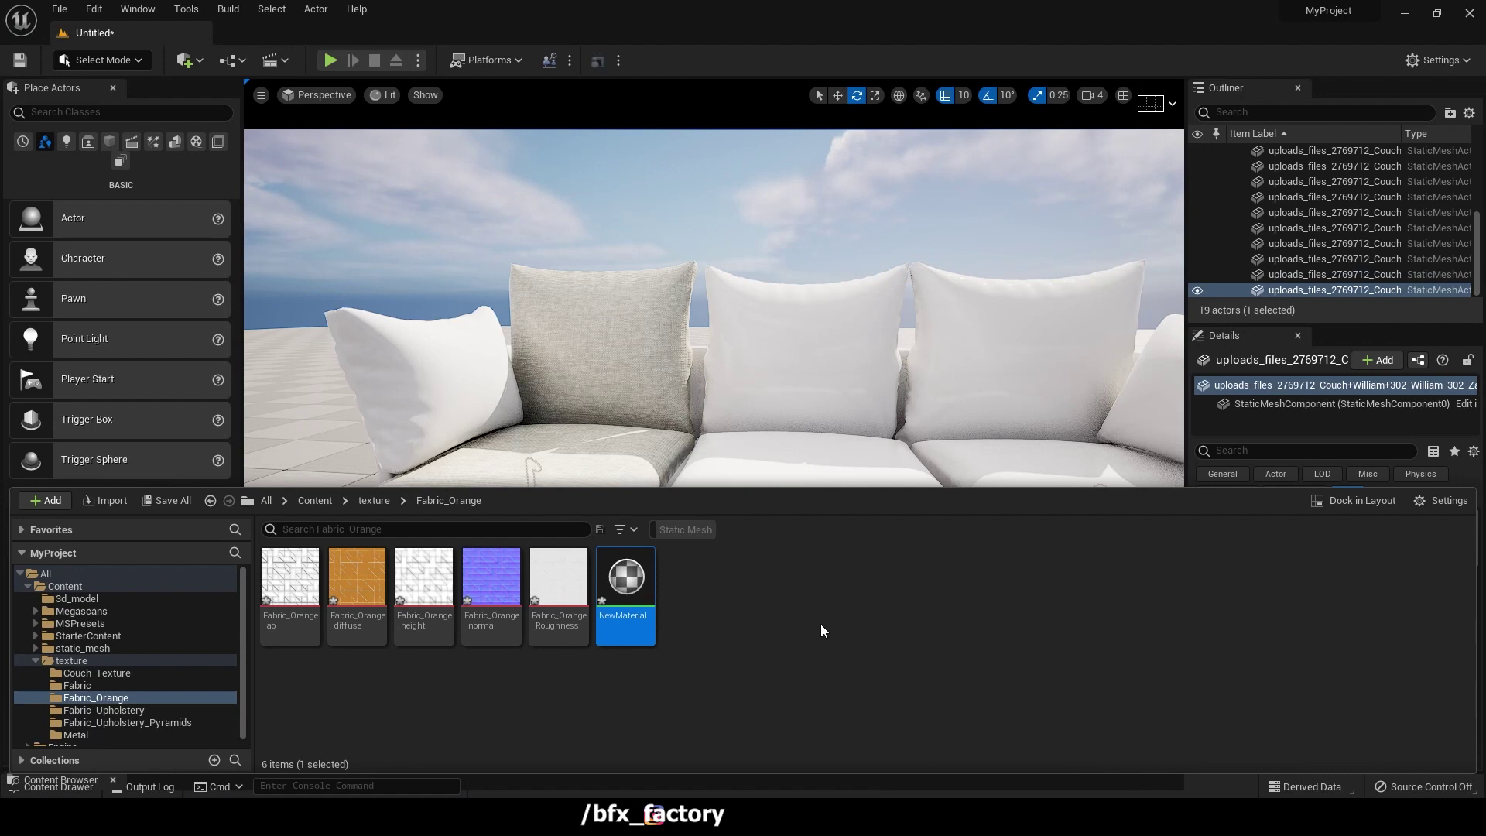
pyautogui.doubleClick(634, 592)
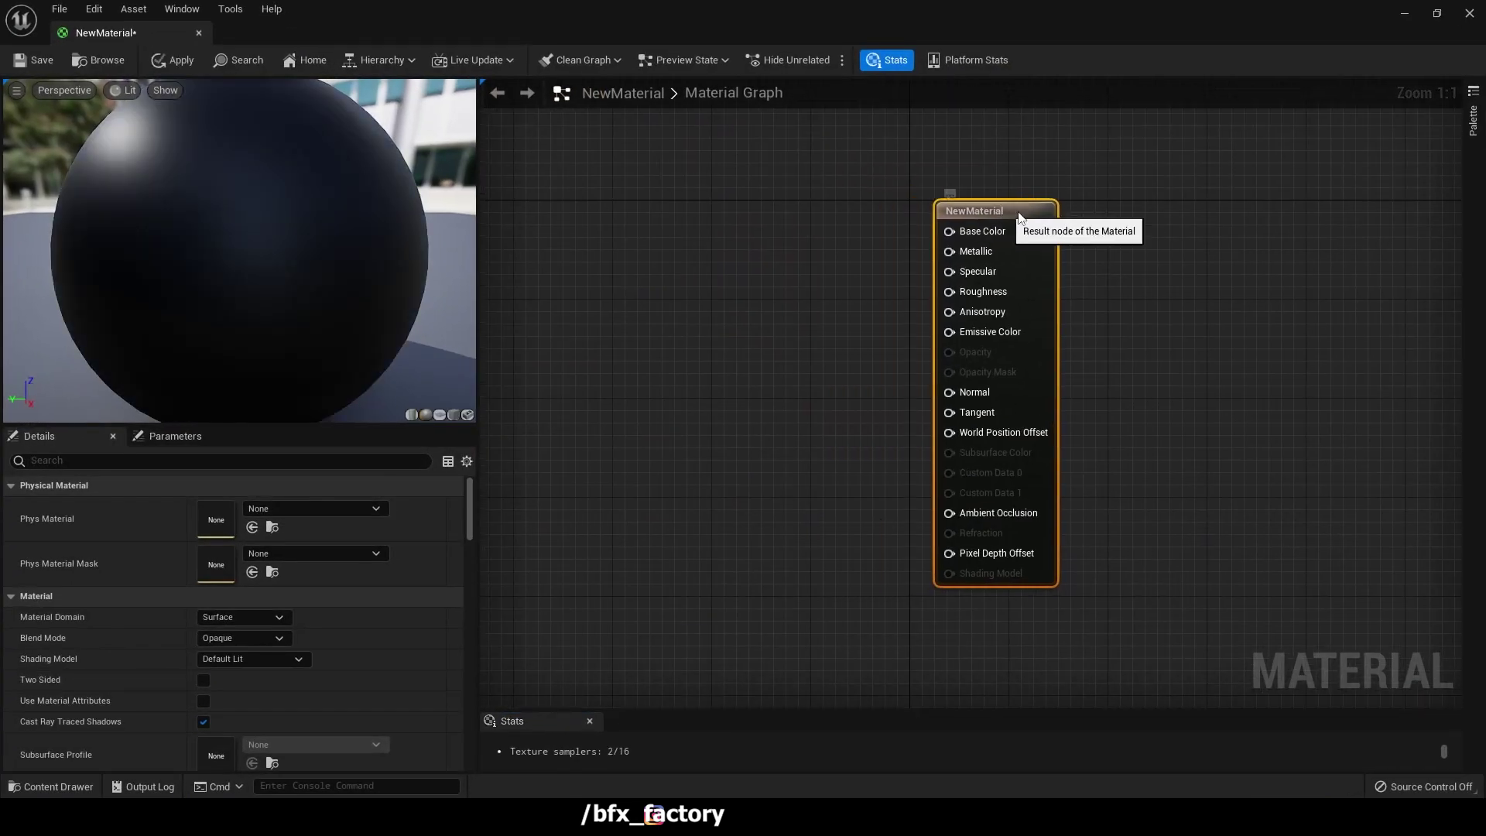
# Add all five Fabric_Orange textures to NewMaterial's graph as Texture Sample nodes.
pyautogui.moveTo(475, 353); pyautogui.dragTo(315, 352)
pyautogui.hotkey('ctrl', 'space')
pyautogui.click(539, 611)
pyautogui.keyDown('shift'); pyautogui.click(291, 600); pyautogui.keyUp('shift')
pyautogui.moveTo(291, 600); pyautogui.dragTo(300, 618)
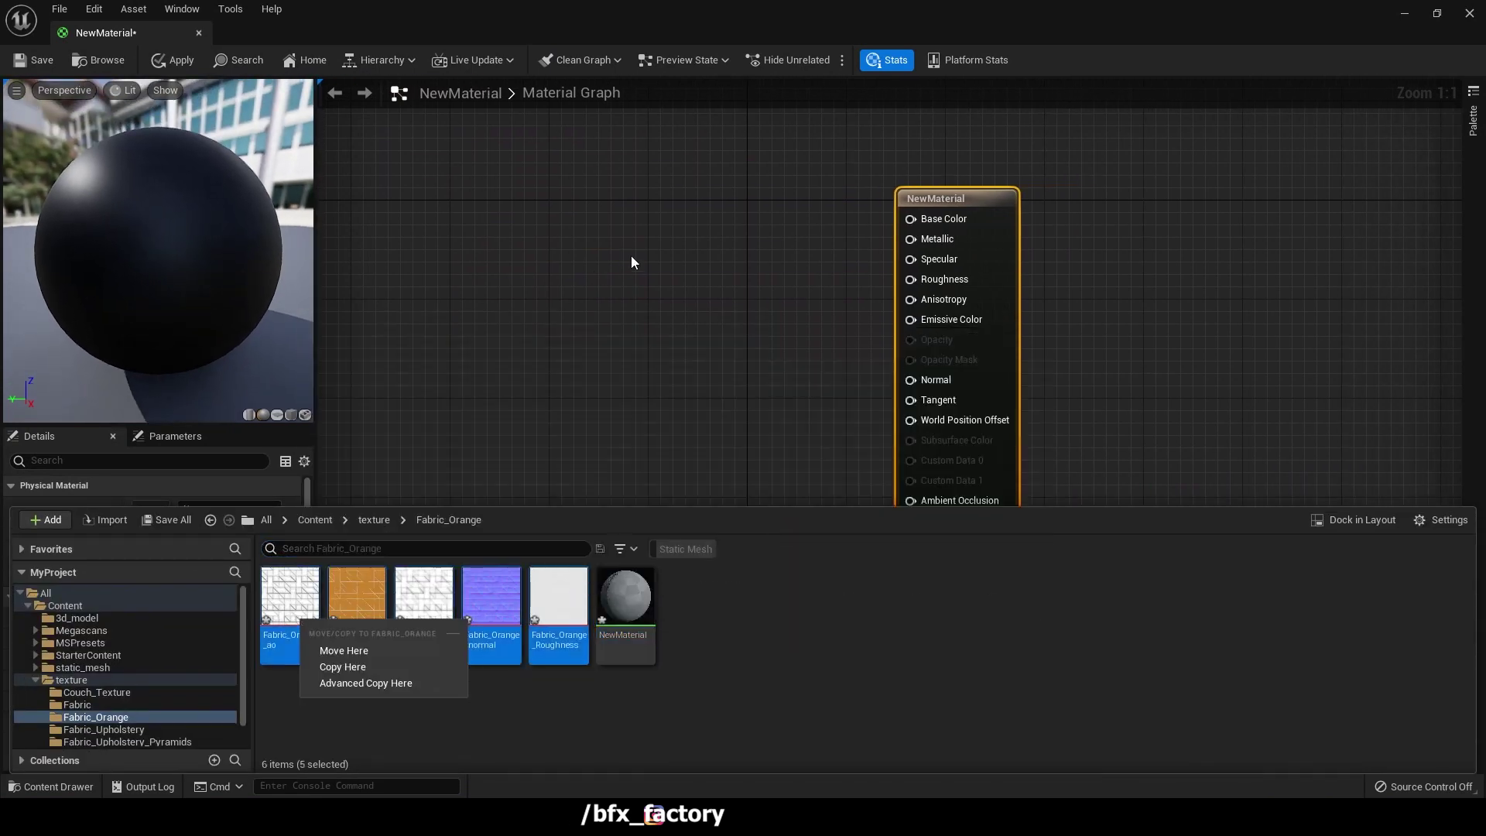
pyautogui.moveTo(382, 596); pyautogui.dragTo(591, 286)
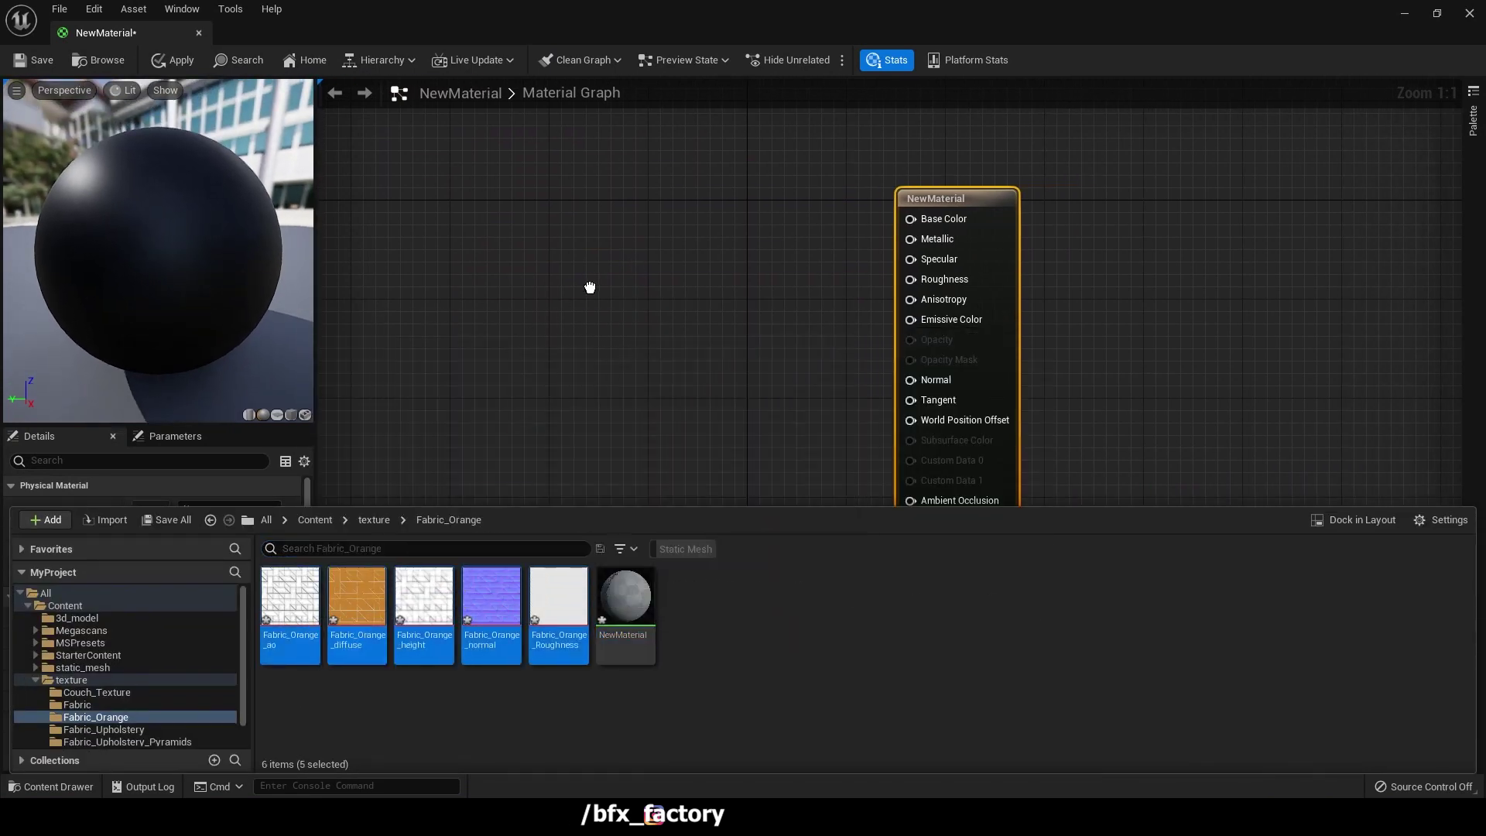
# Spread the texture nodes out, separating the normal map, height and diffuse nodes.
pyautogui.click(761, 545)
pyautogui.moveTo(761, 545); pyautogui.dragTo(681, 642)
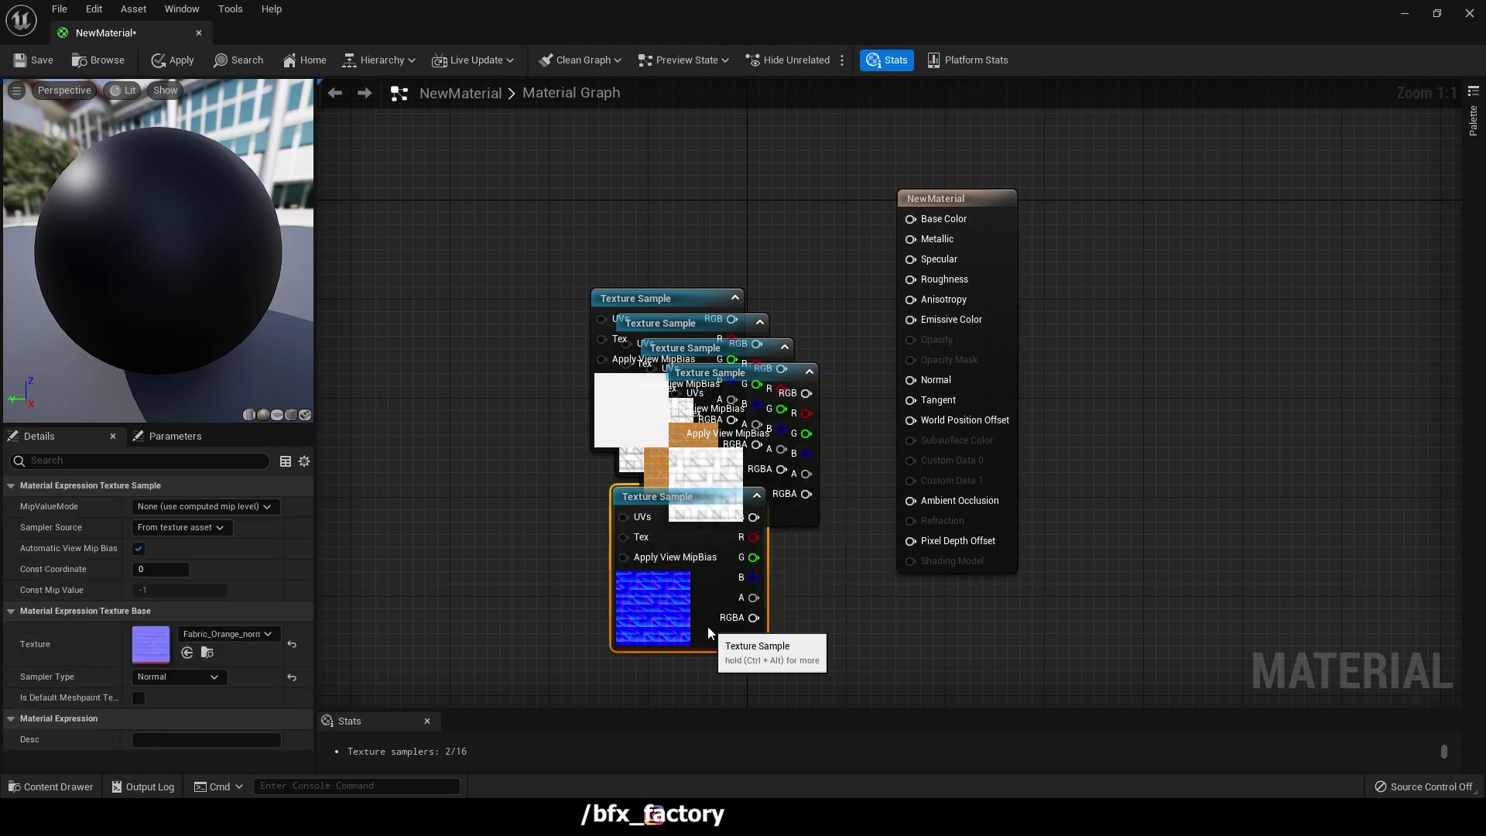
pyautogui.moveTo(831, 263); pyautogui.dragTo(588, 464)
pyautogui.moveTo(604, 342); pyautogui.dragTo(367, 255)
pyautogui.click(760, 466)
pyautogui.moveTo(694, 496); pyautogui.dragTo(909, 381)
pyautogui.moveTo(502, 418); pyautogui.dragTo(464, 602)
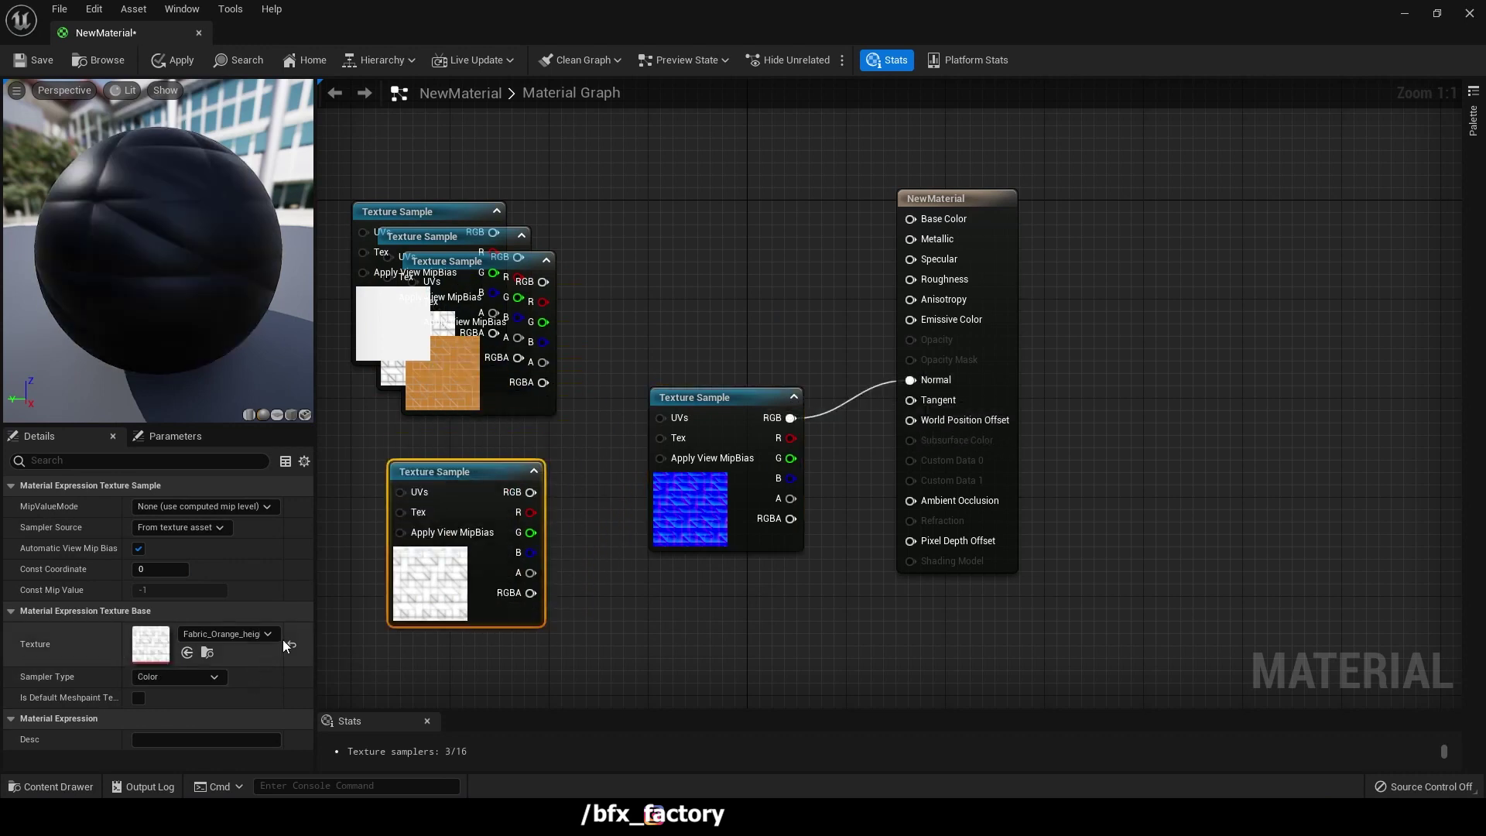
pyautogui.moveTo(434, 576); pyautogui.dragTo(385, 676)
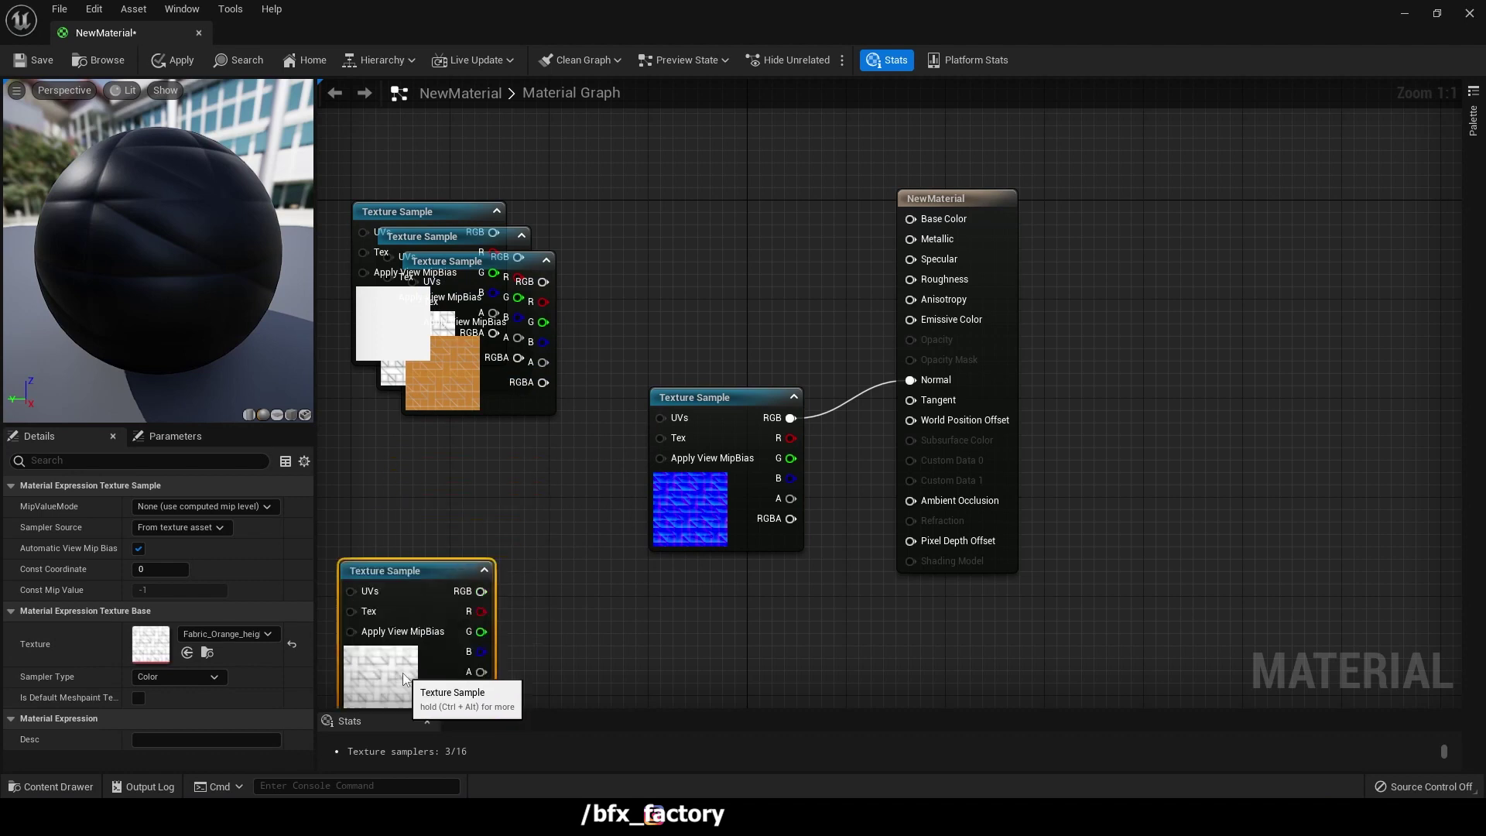
pyautogui.click(459, 394)
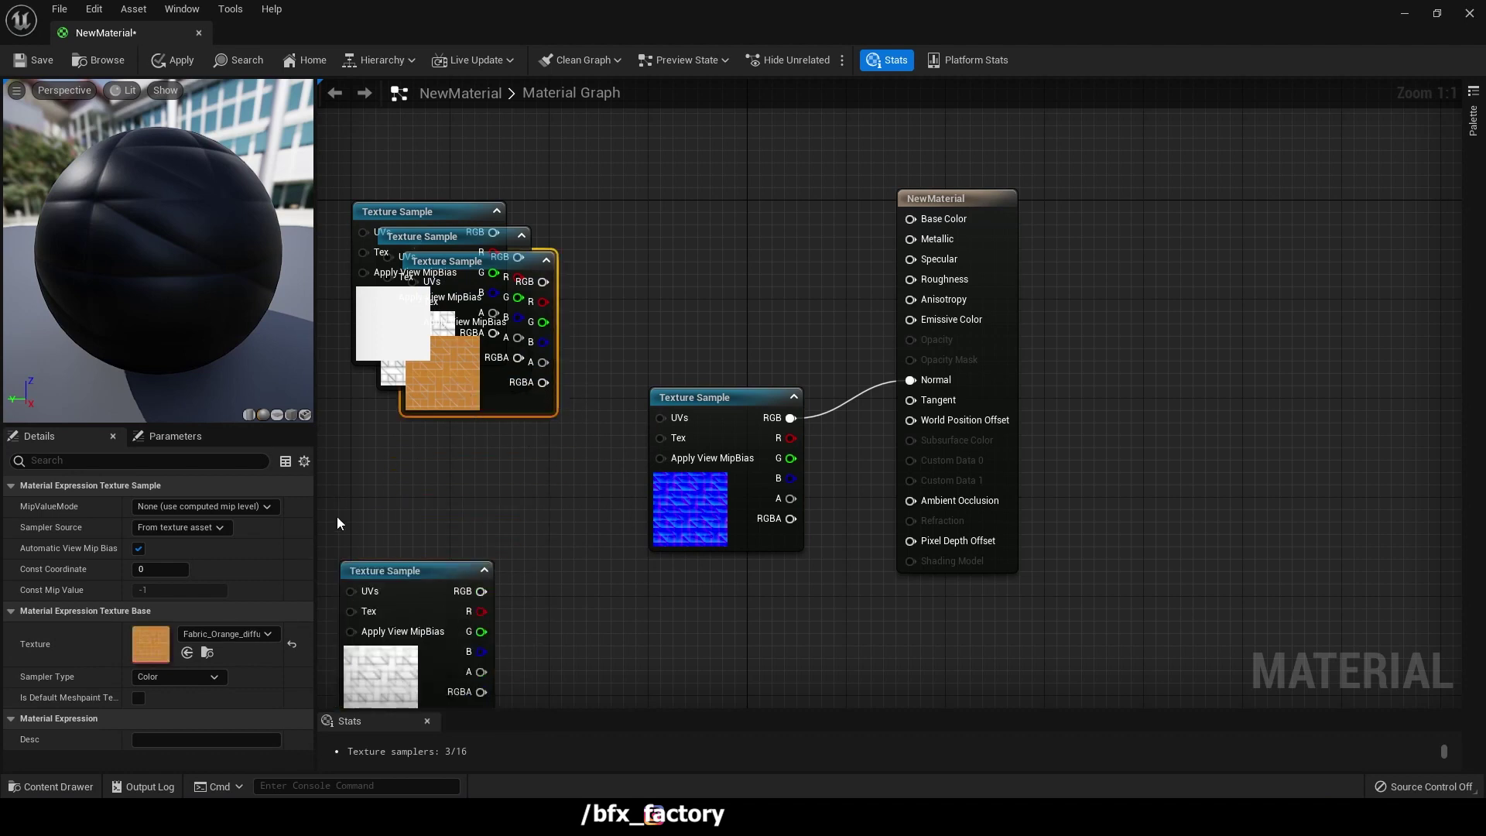
pyautogui.moveTo(398, 634); pyautogui.dragTo(439, 635)
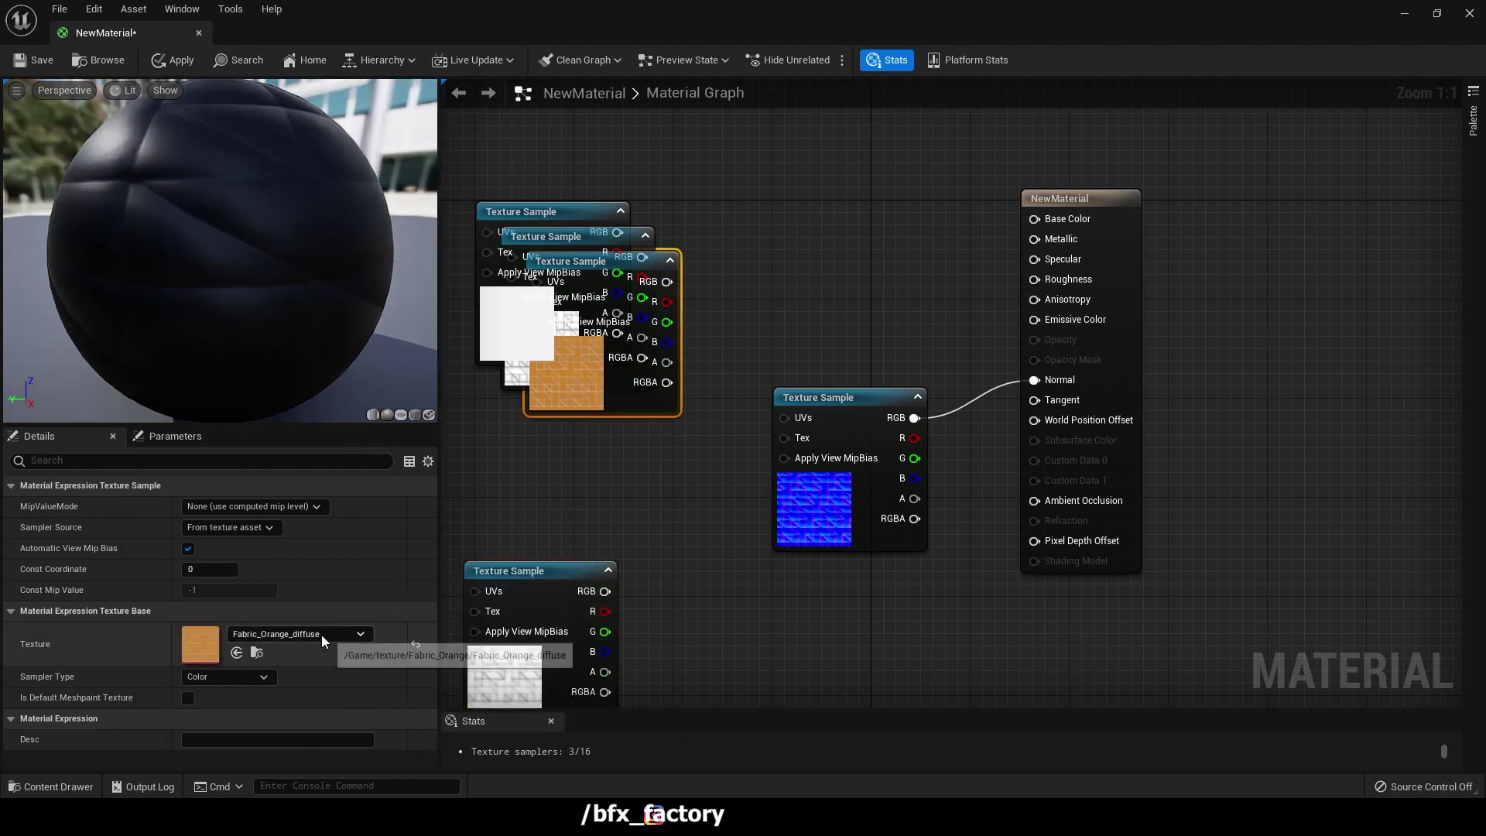
pyautogui.moveTo(442, 601); pyautogui.dragTo(372, 576)
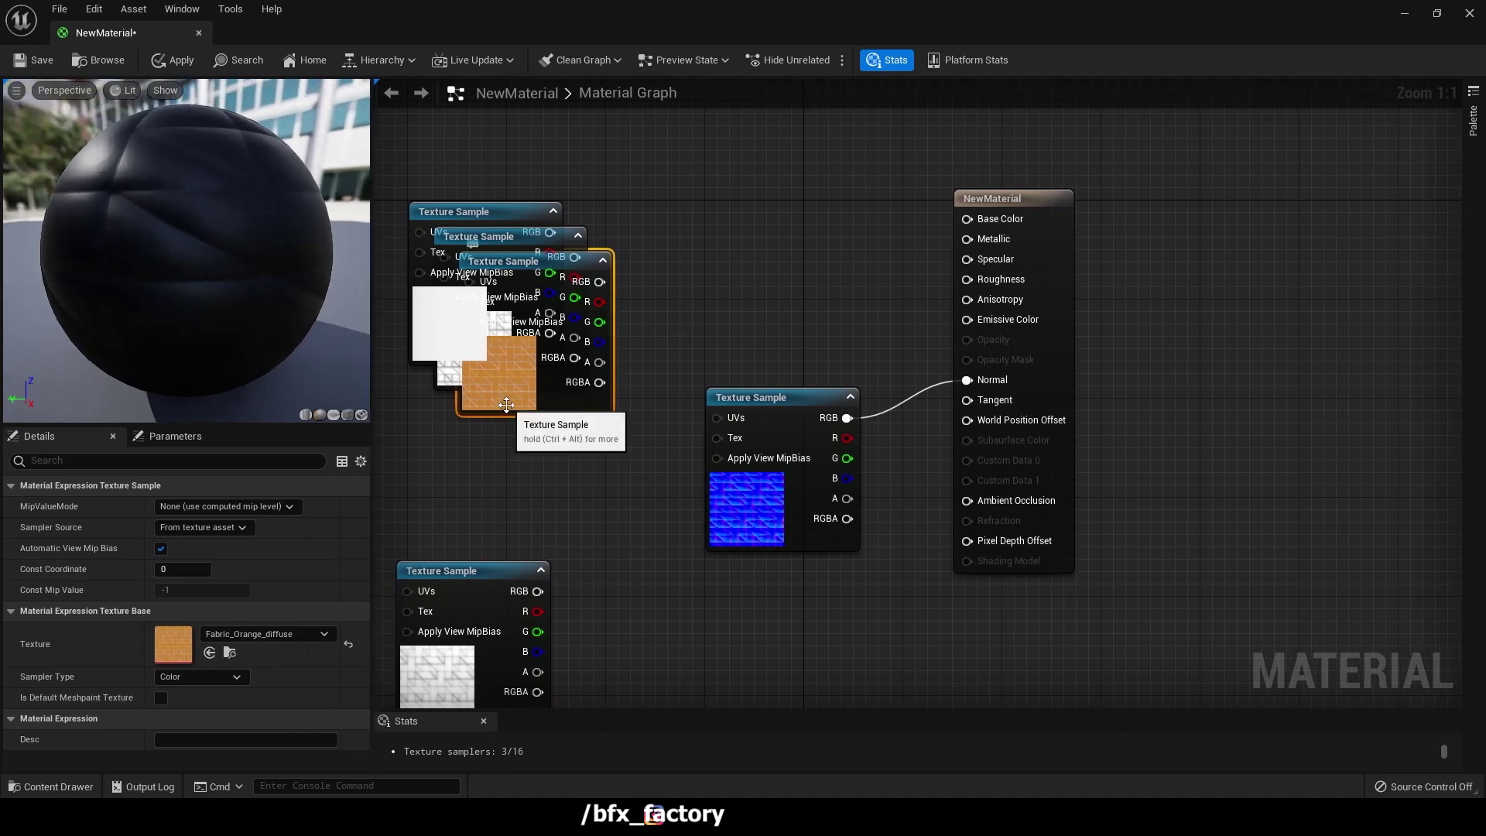
pyautogui.moveTo(506, 404); pyautogui.dragTo(643, 268)
# Wire the diffuse texture into Base Color and a texture into Roughness.
pyautogui.moveTo(735, 147); pyautogui.dragTo(966, 218)
pyautogui.moveTo(651, 242); pyautogui.dragTo(725, 206)
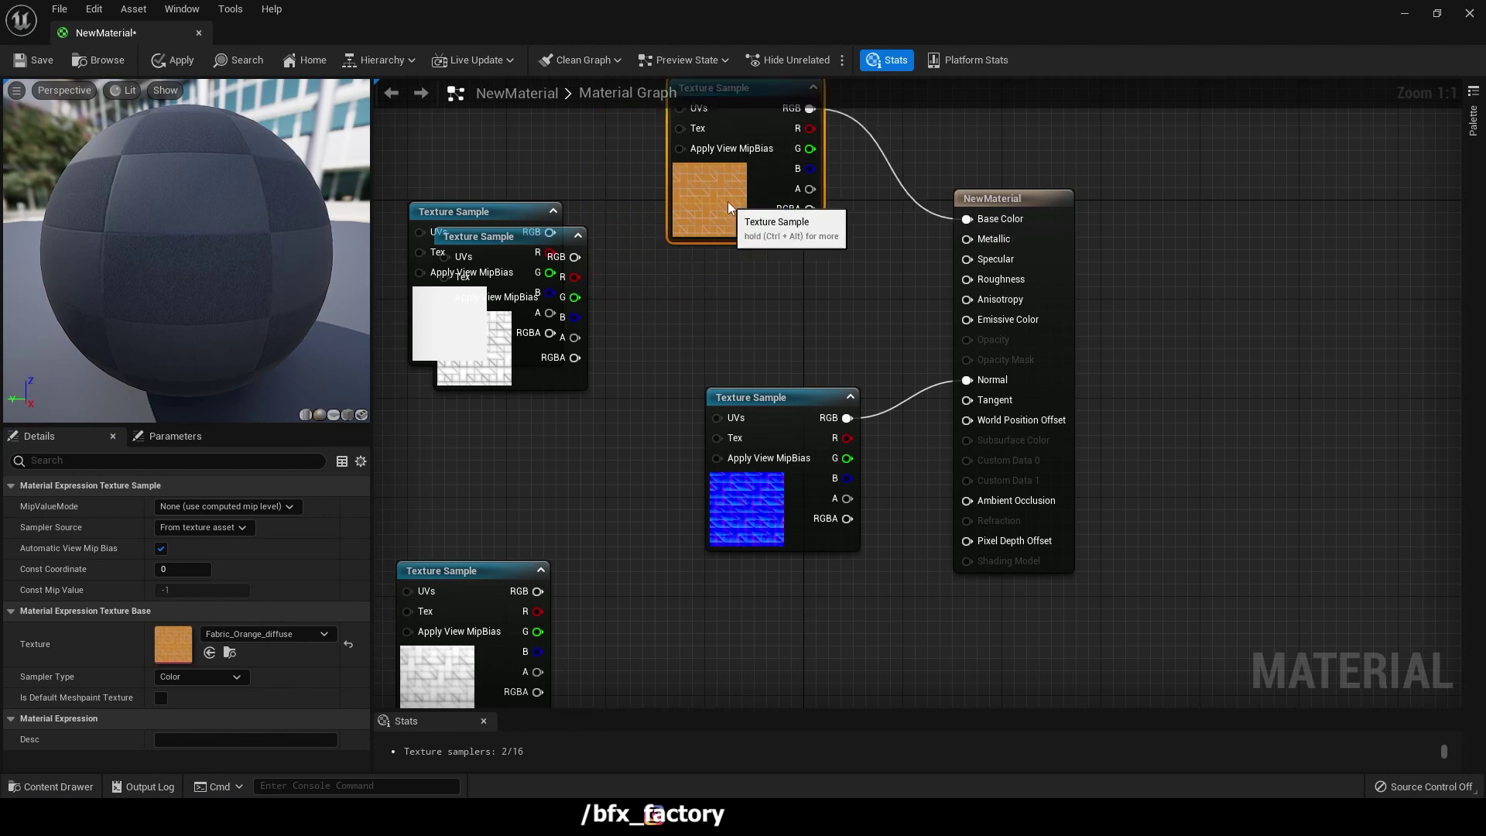
pyautogui.click(489, 358)
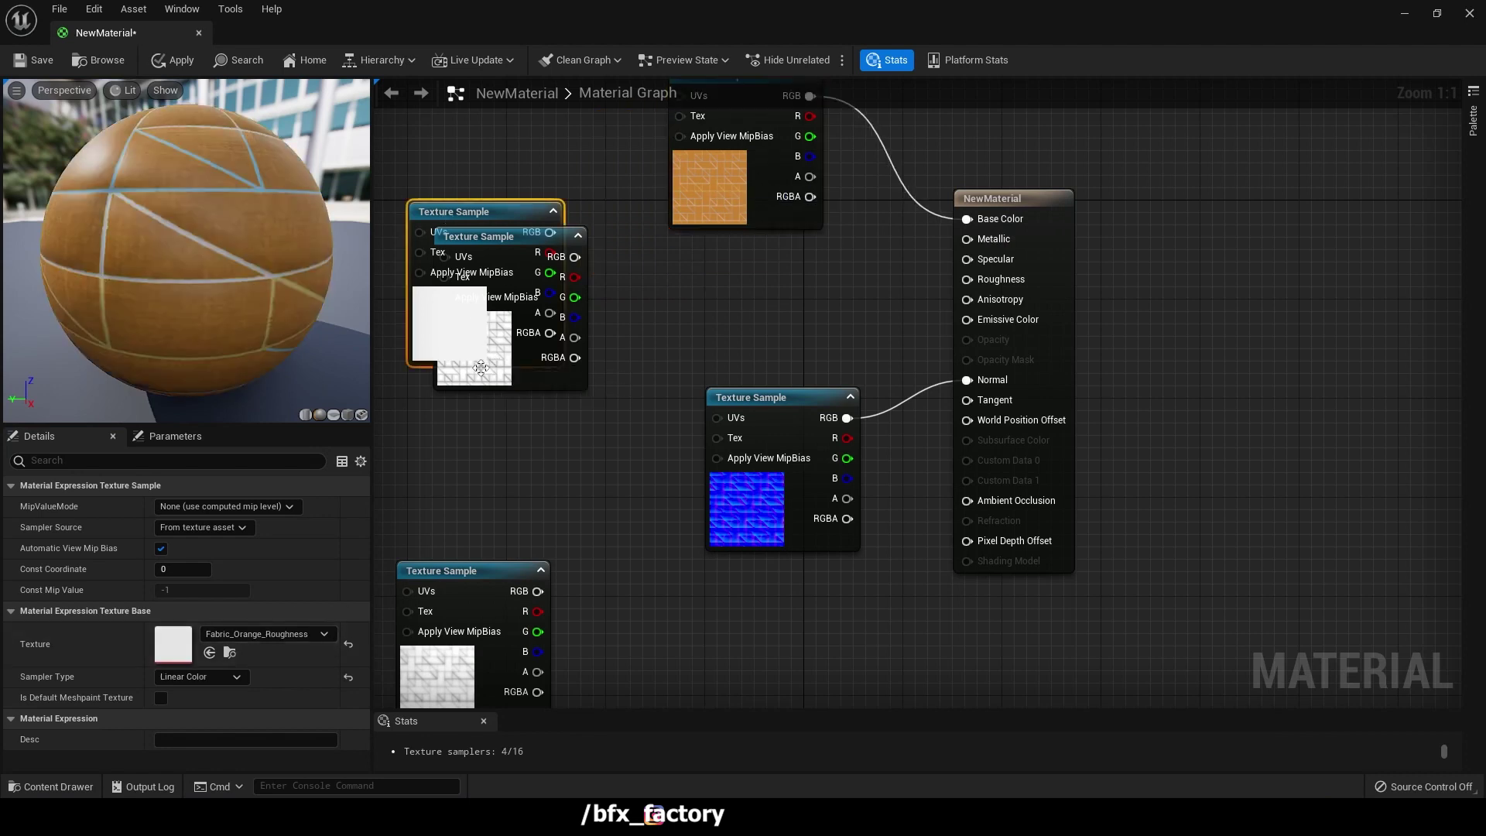
pyautogui.moveTo(480, 369); pyautogui.dragTo(604, 369)
pyautogui.moveTo(698, 256); pyautogui.dragTo(852, 263)
pyautogui.moveTo(964, 257); pyautogui.dragTo(966, 279)
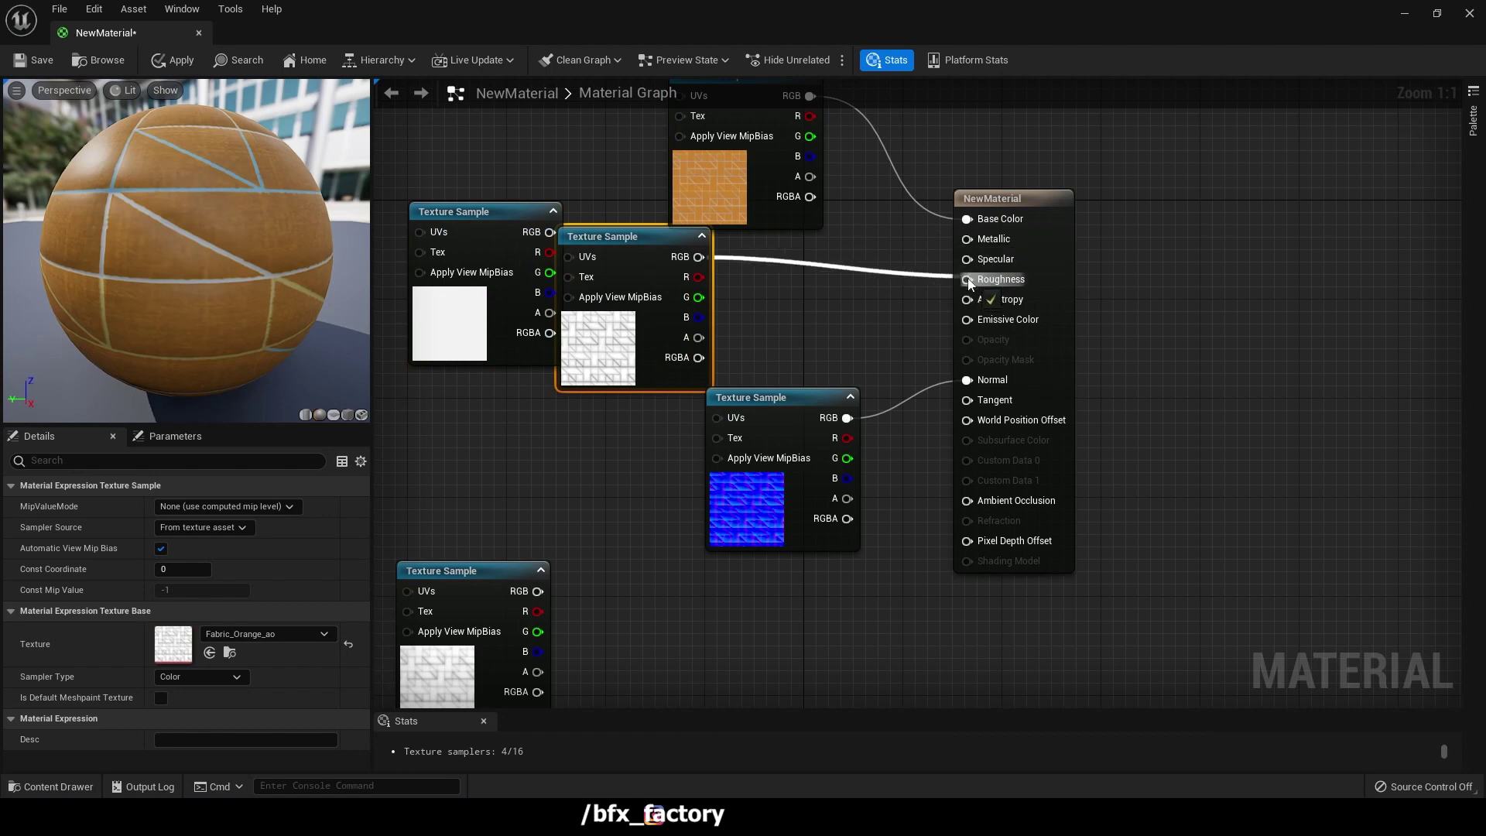
# Rearrange the normal map and white texture nodes and unhook the ao texture from Roughness.
pyautogui.moveTo(794, 396); pyautogui.dragTo(816, 344)
pyautogui.click(454, 319)
pyautogui.moveTo(454, 318); pyautogui.dragTo(675, 666)
pyautogui.click(645, 269)
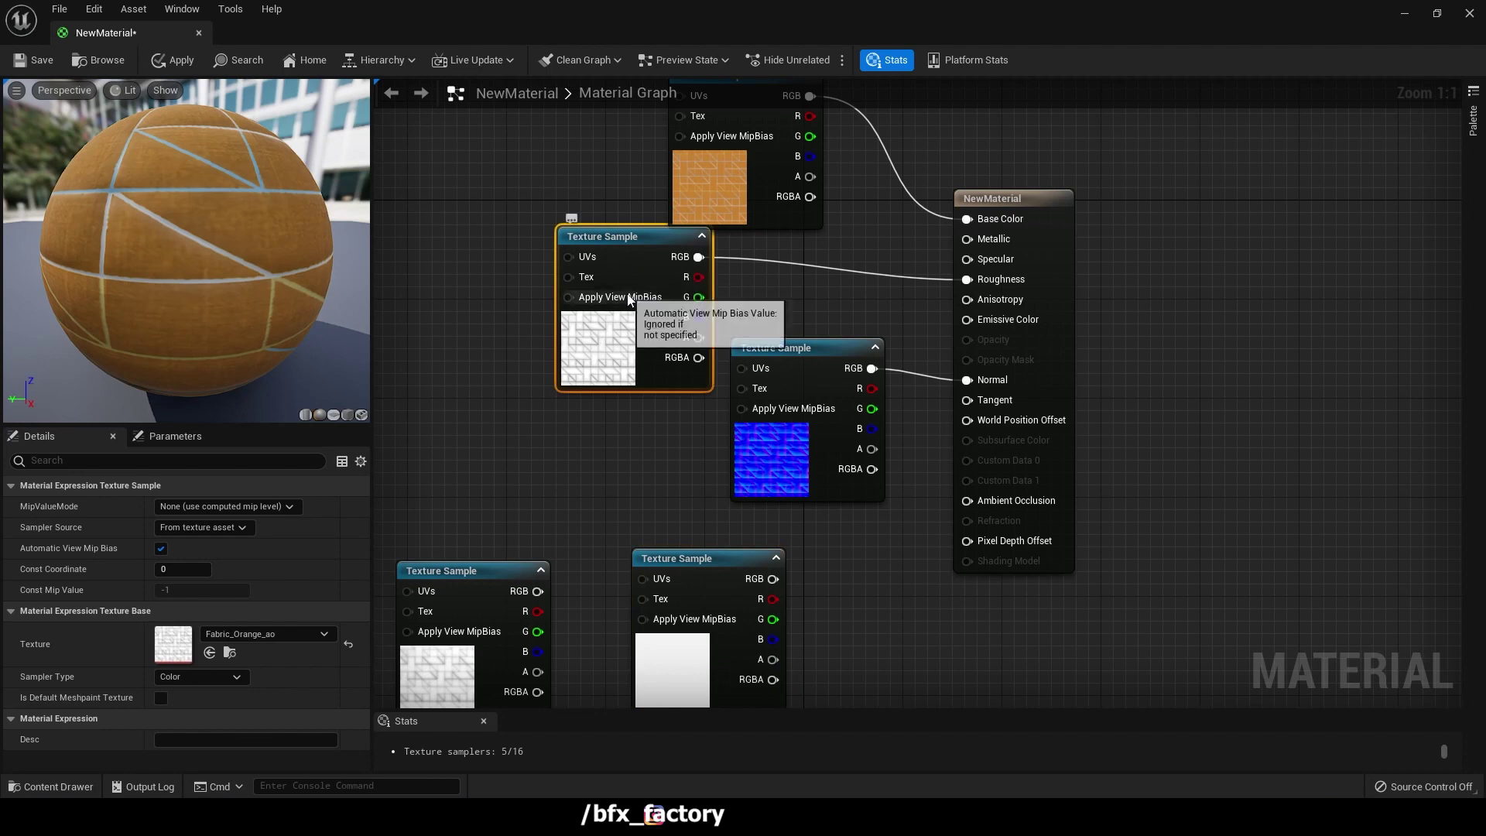
pyautogui.keyDown('ctrl'); pyautogui.moveTo(699, 257); pyautogui.dragTo(796, 264); pyautogui.keyUp('ctrl')
pyautogui.click(742, 276)
# Connect the Fabric_Orange_ao texture to Ambient Occlusion.
pyautogui.moveTo(629, 232); pyautogui.dragTo(865, 542)
pyautogui.moveTo(685, 573); pyautogui.dragTo(564, 186)
pyautogui.moveTo(851, 550); pyautogui.dragTo(649, 537)
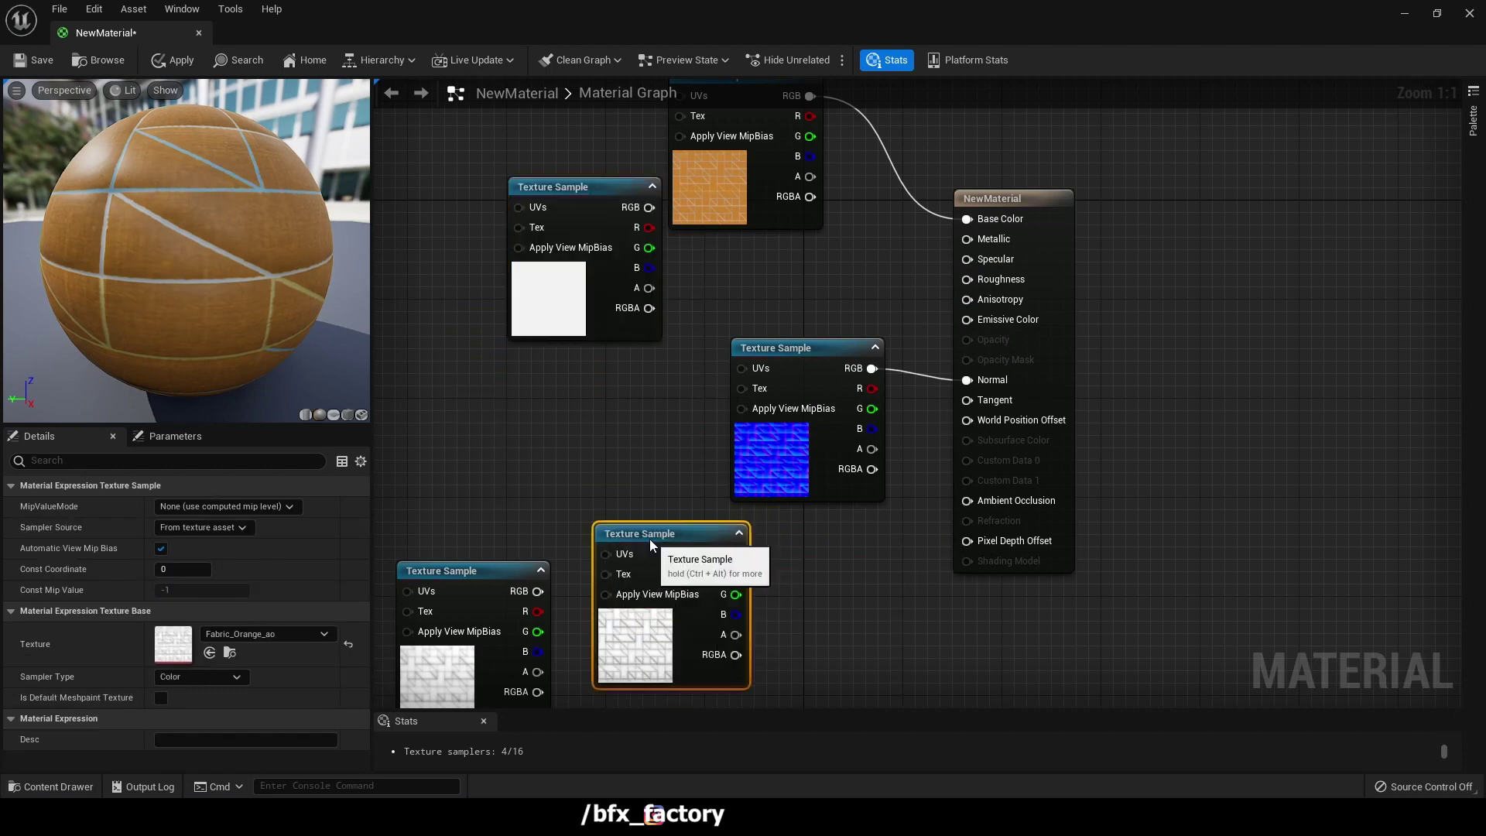
pyautogui.moveTo(735, 554); pyautogui.dragTo(959, 503)
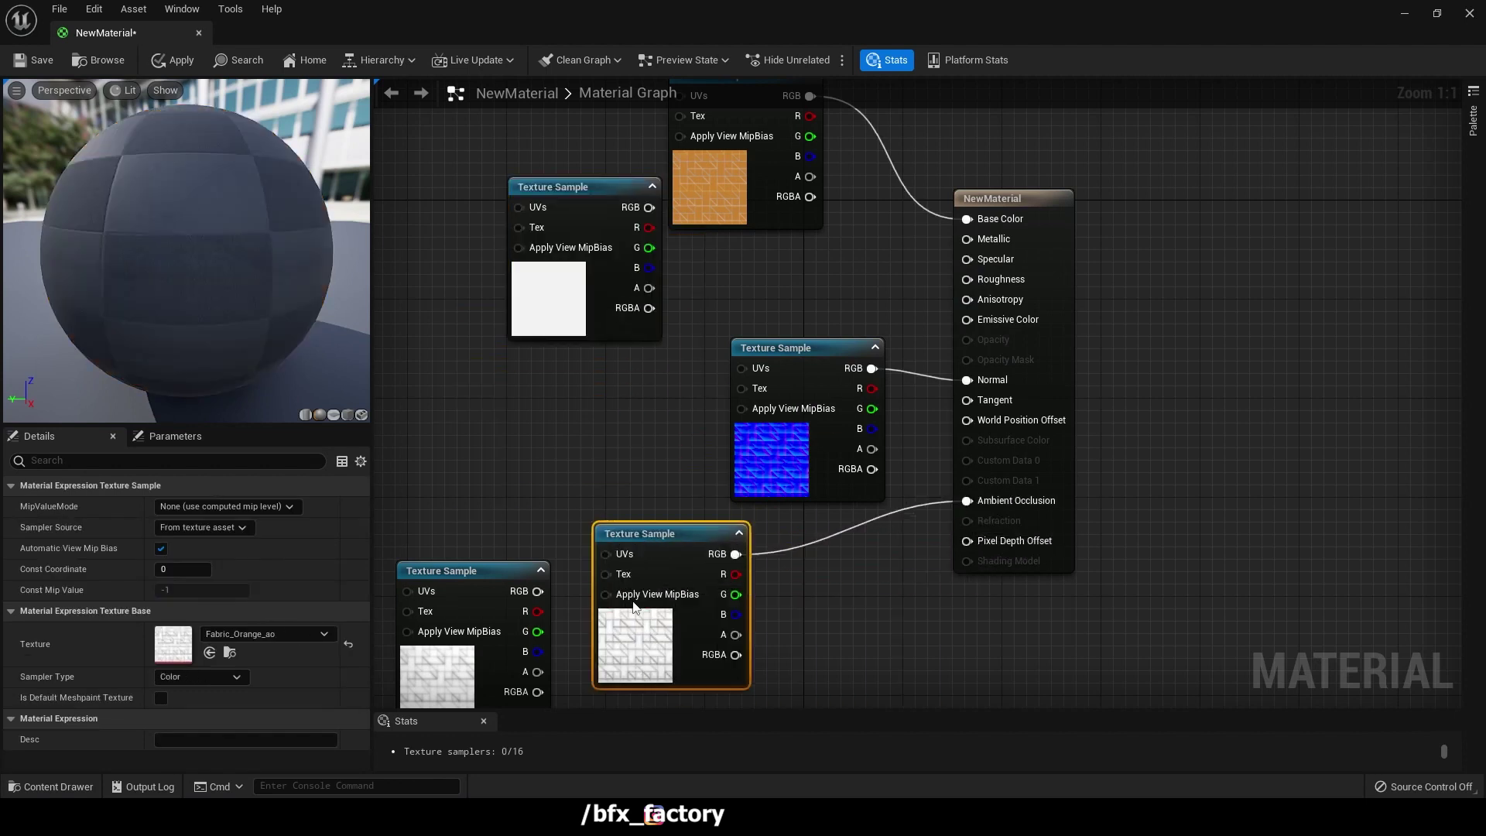
pyautogui.click(460, 615)
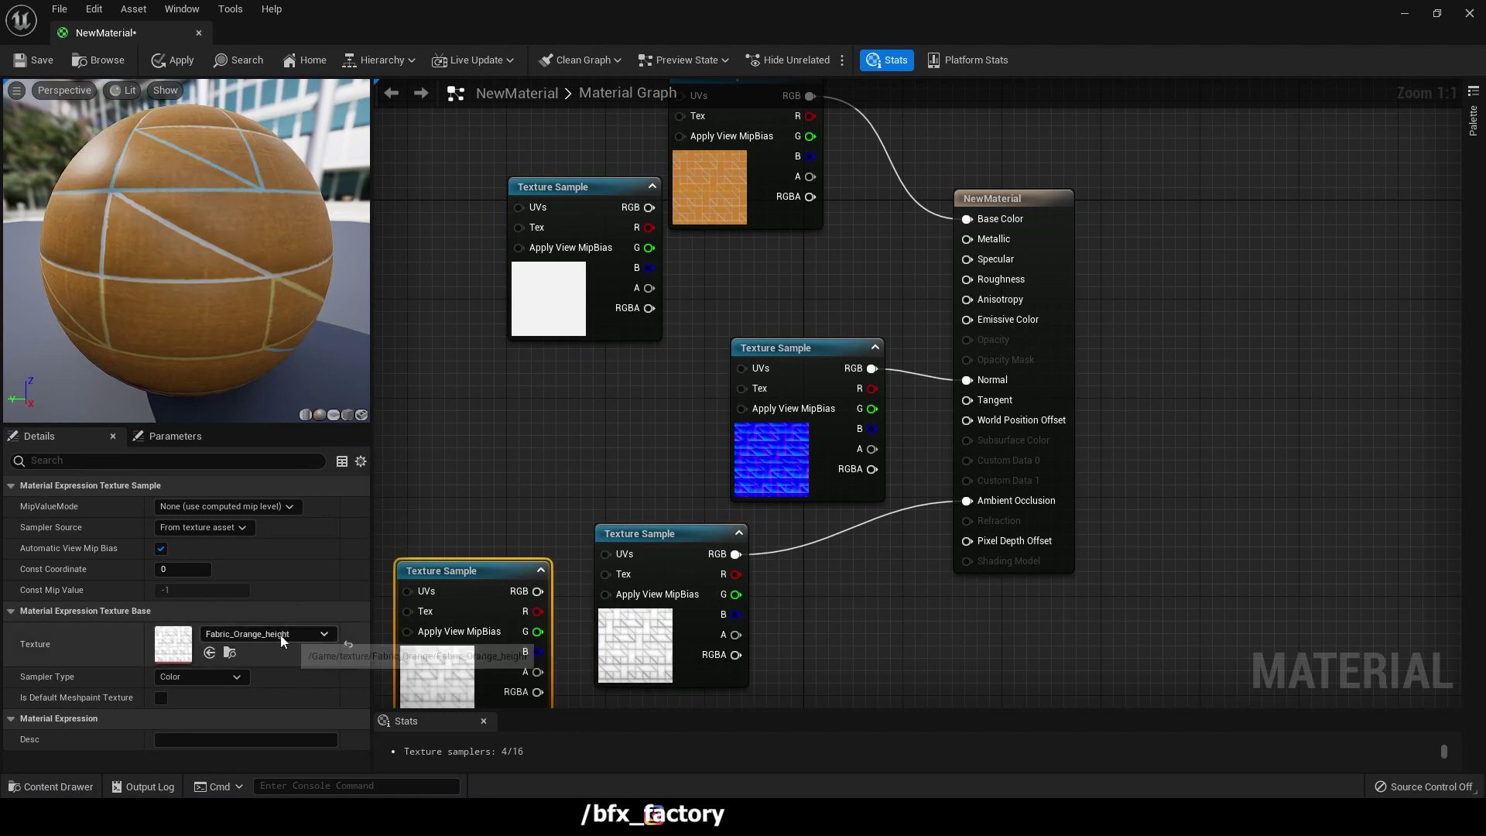
# Delete the height texture node and move the remaining texture nodes lower in the graph.
pyautogui.press('Delete')
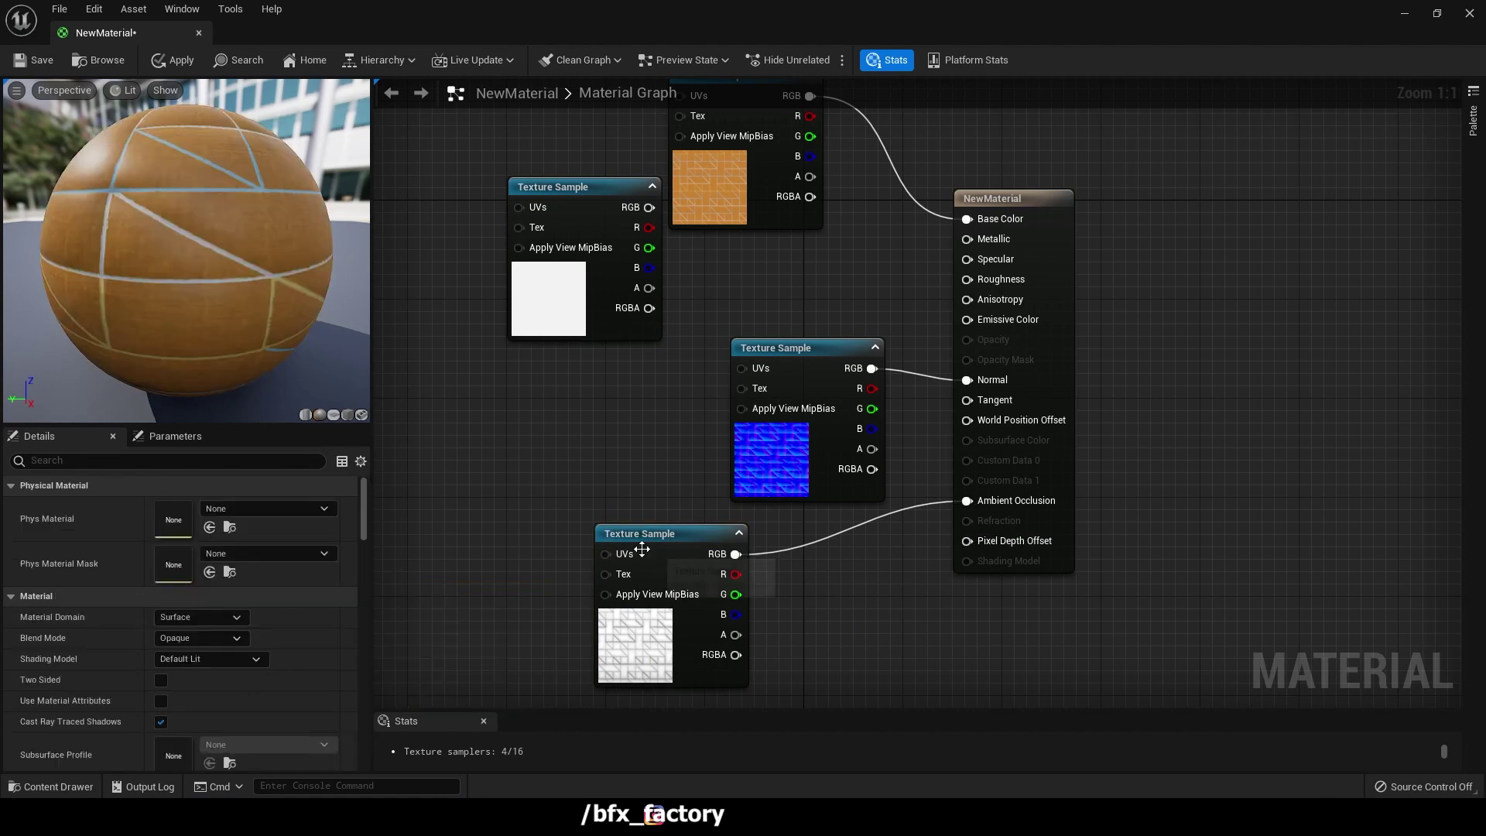
pyautogui.click(670, 561)
pyautogui.moveTo(670, 561); pyautogui.dragTo(704, 609)
pyautogui.moveTo(779, 362); pyautogui.dragTo(679, 406)
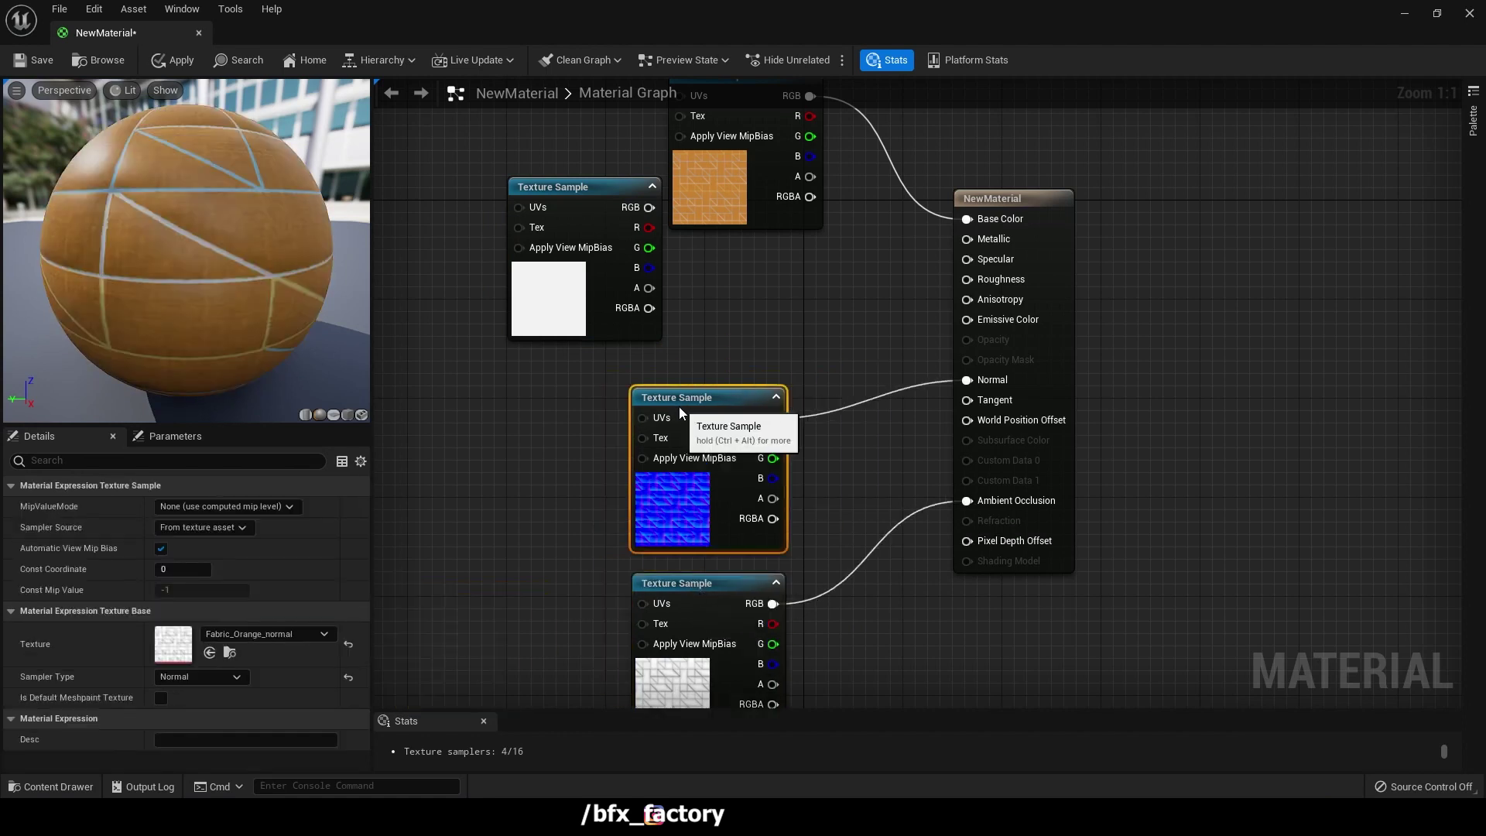
pyautogui.scroll(-4, 820, 422)
pyautogui.moveTo(810, 378); pyautogui.dragTo(715, 547)
pyautogui.moveTo(754, 521); pyautogui.dragTo(763, 596)
pyautogui.click(775, 387)
# Connect the Fabric_Orange_Roughness texture to the Roughness input.
pyautogui.moveTo(773, 263); pyautogui.dragTo(749, 149)
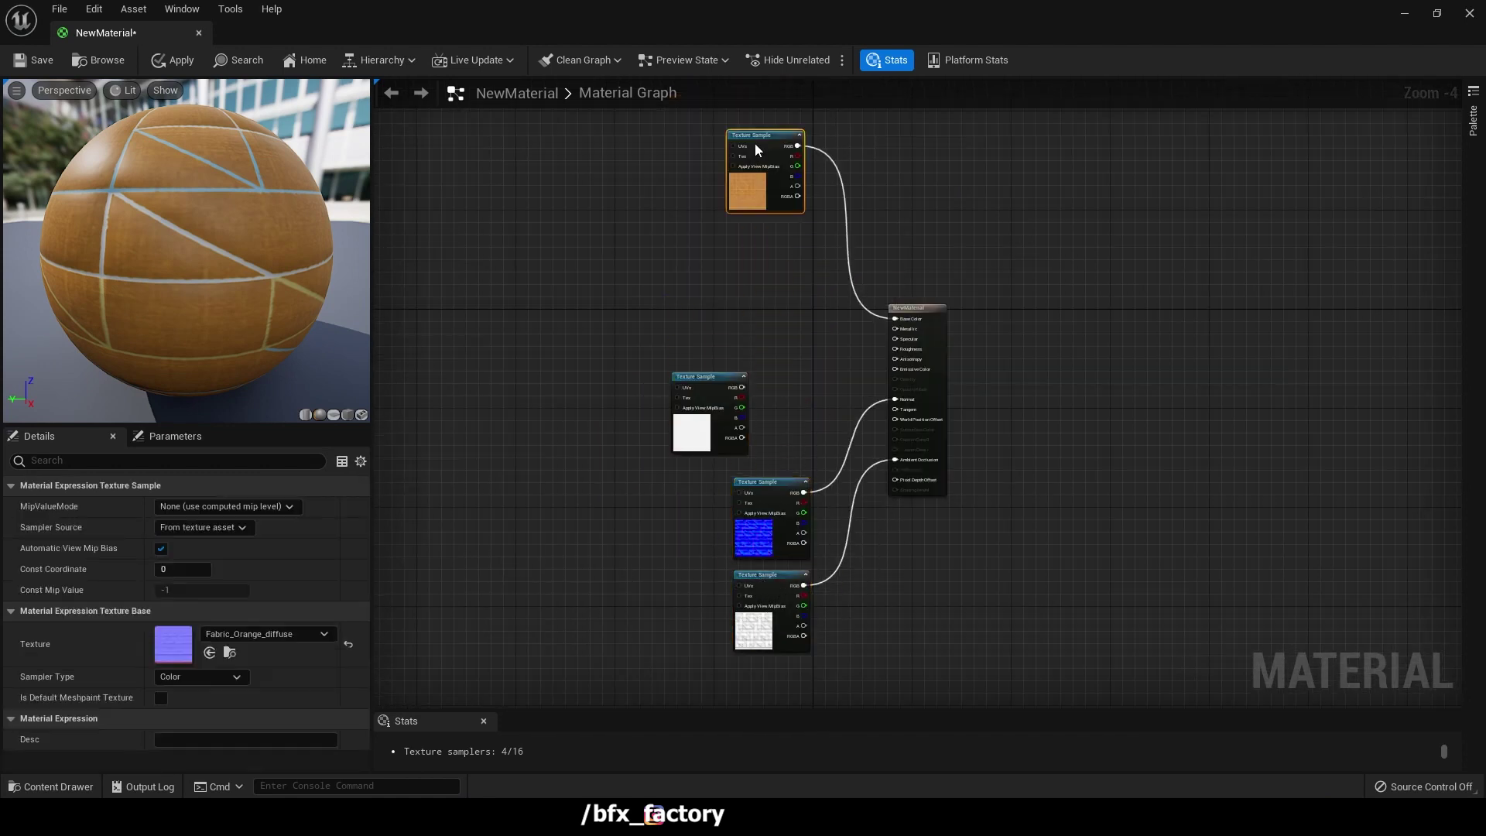
pyautogui.click(762, 394)
pyautogui.moveTo(708, 411); pyautogui.dragTo(782, 363)
pyautogui.moveTo(871, 382); pyautogui.dragTo(900, 354)
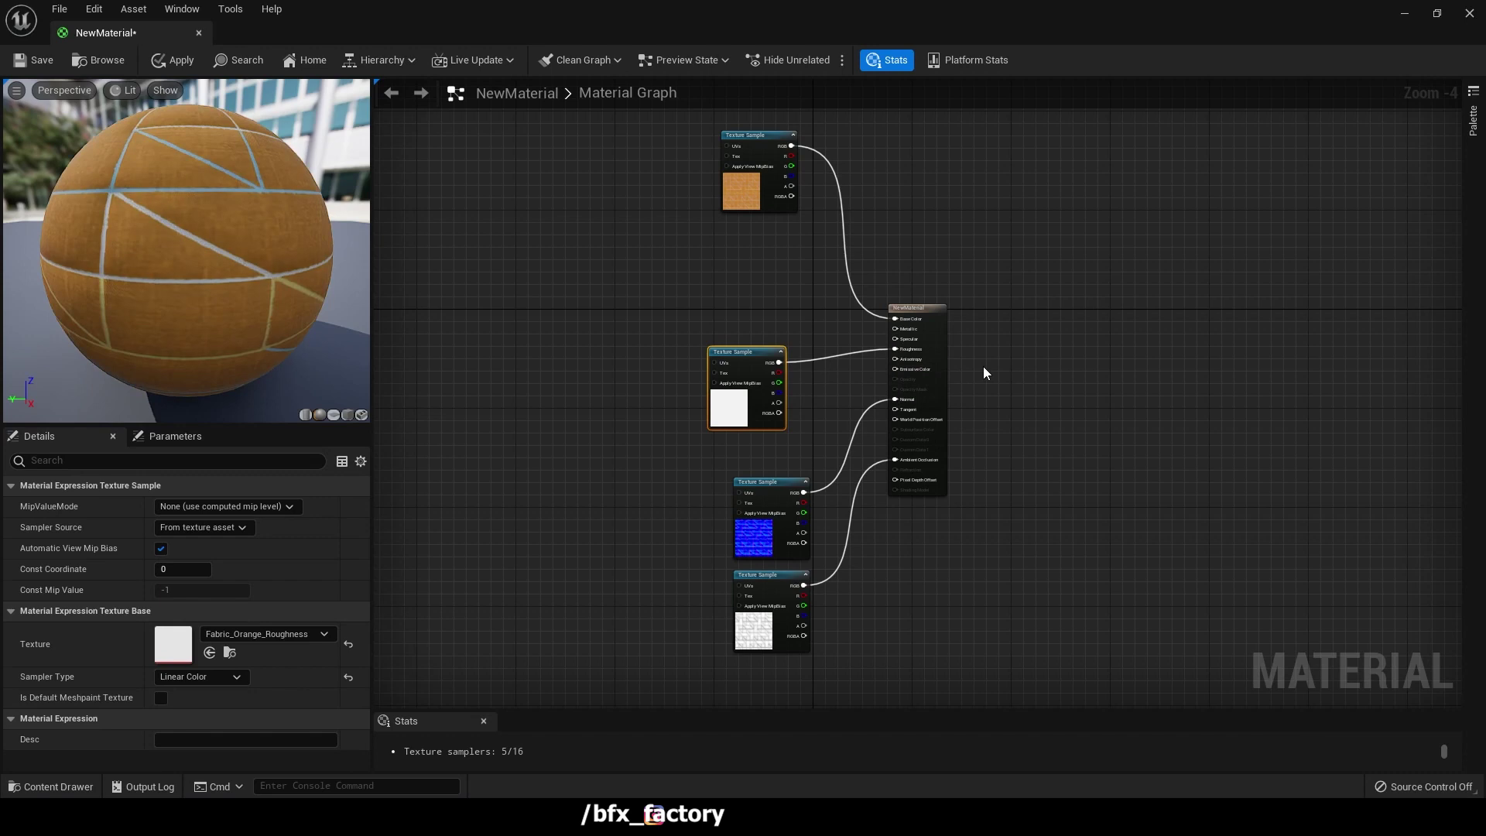
# Save NewMaterial and apply it to the centre pillow.
pyautogui.click(40, 65)
pyautogui.click(1474, 13)
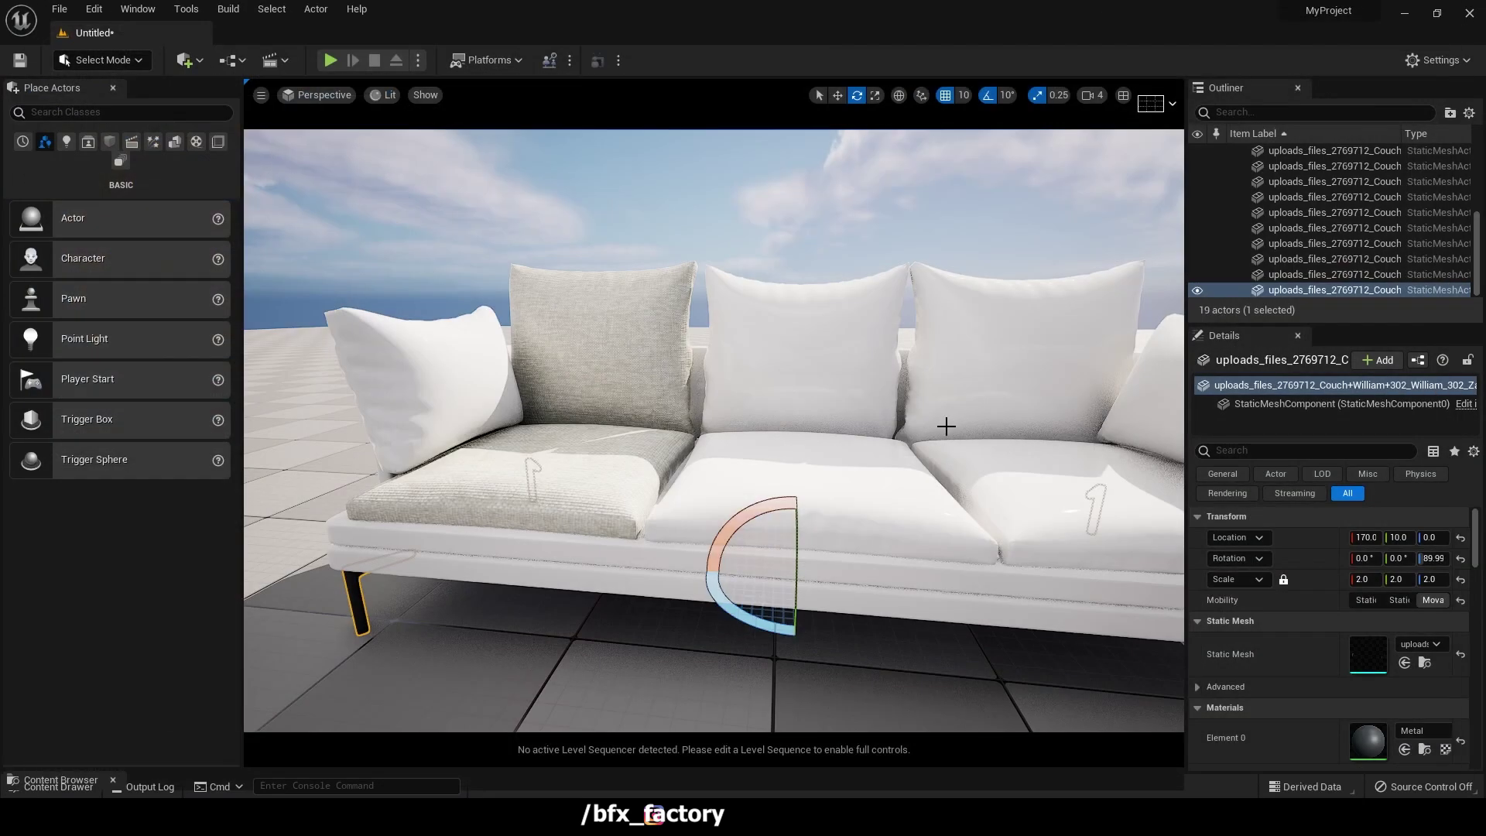
pyautogui.hotkey('ctrl', 'space')
pyautogui.moveTo(617, 595); pyautogui.dragTo(420, 364)
# Apply NewMaterial to the left and right pillows, then open the Fabric_Upholstery_Pyramids folder.
pyautogui.hotkey('ctrl', 'space')
pyautogui.hotkey('ctrl', 'space')
pyautogui.moveTo(674, 518); pyautogui.dragTo(782, 534, button='right')
pyautogui.hotkey('ctrl', 'space')
pyautogui.moveTo(625, 585); pyautogui.dragTo(920, 275)
pyautogui.moveTo(803, 323); pyautogui.dragTo(809, 370, button='right')
pyautogui.hotkey('ctrl', 'space')
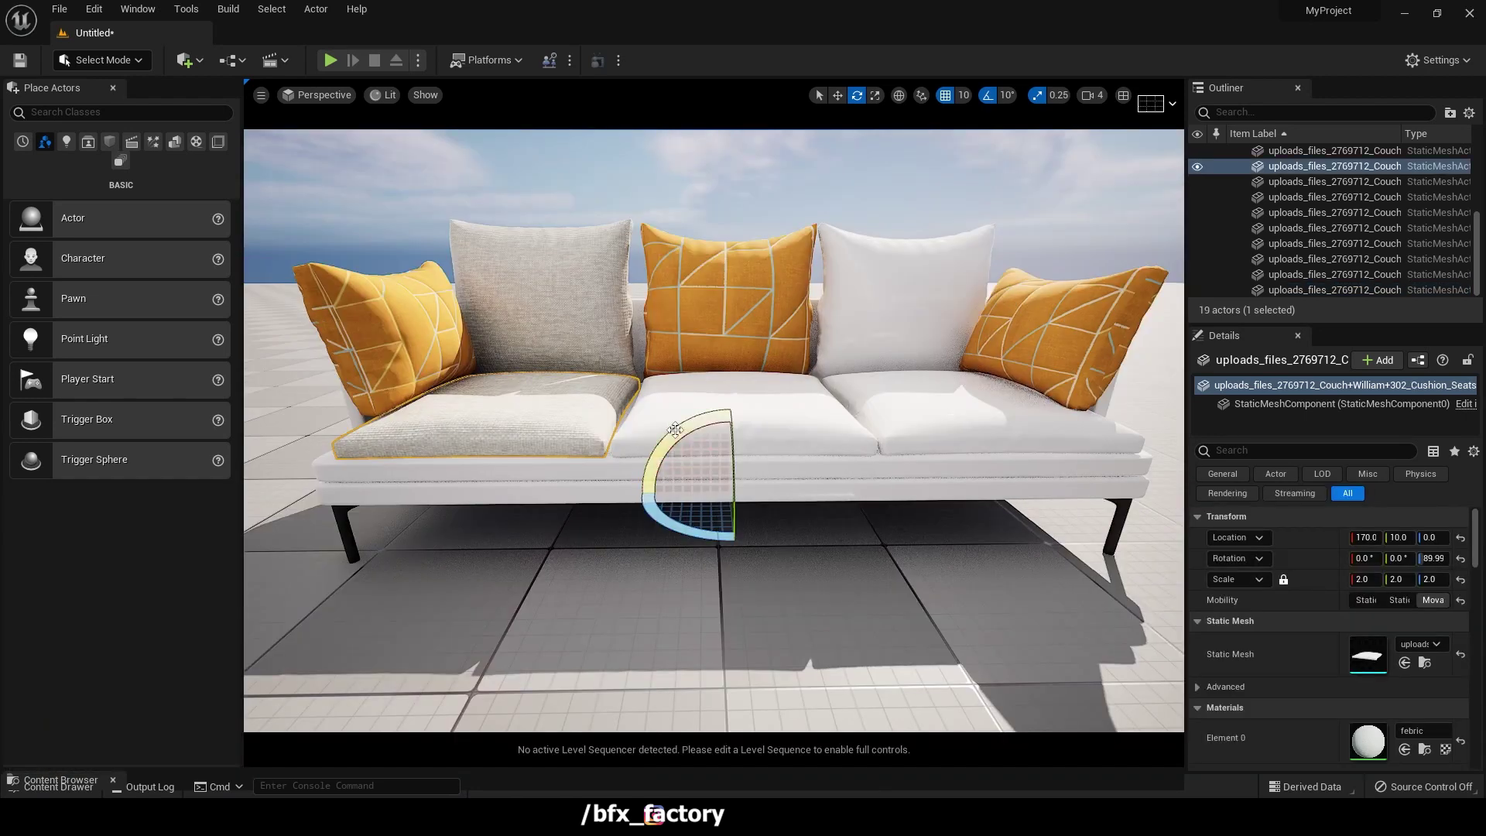
pyautogui.hotkey('ctrl', 'space')
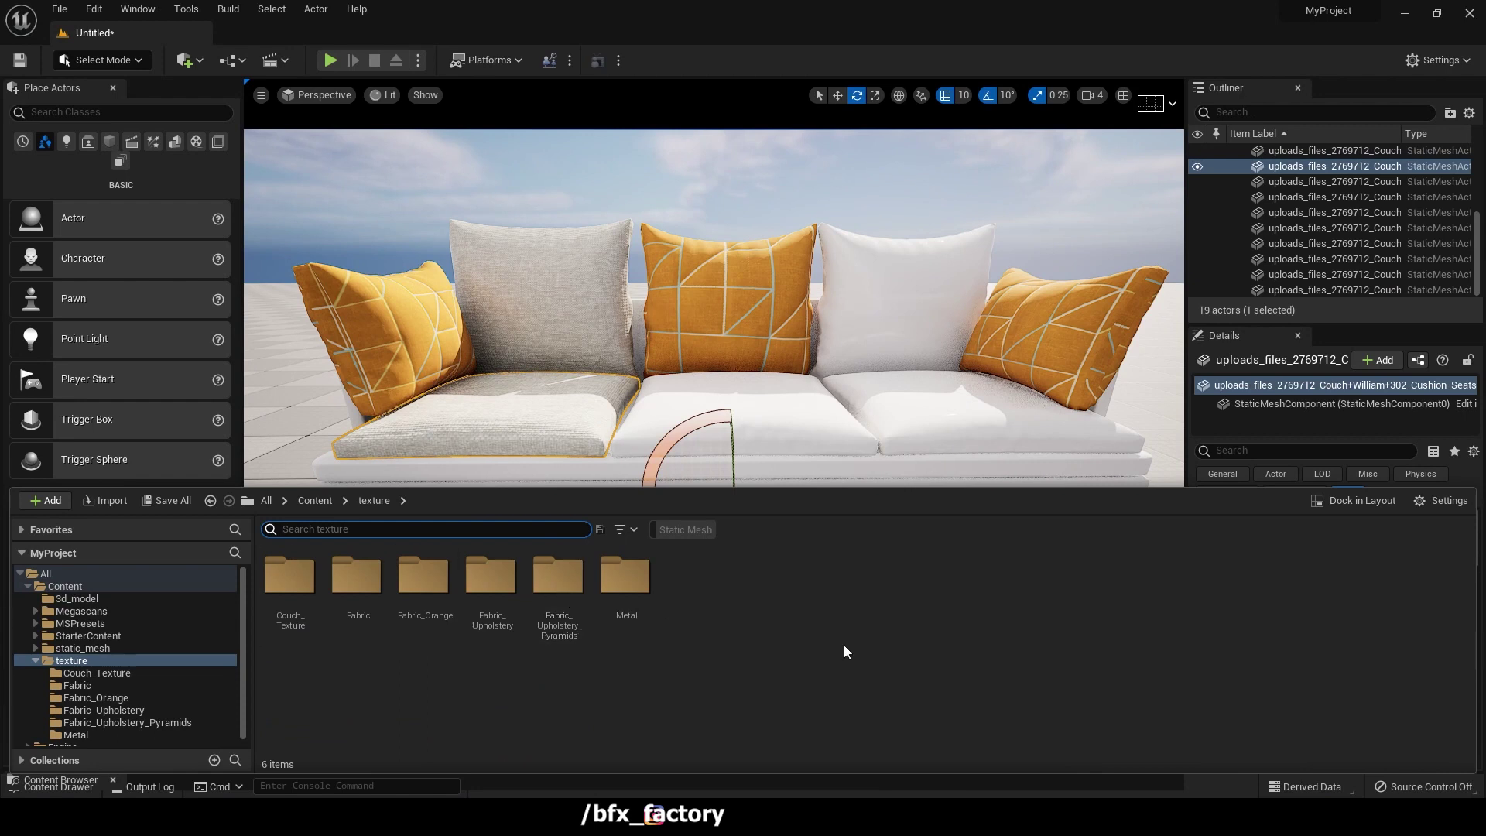
pyautogui.doubleClick(556, 596)
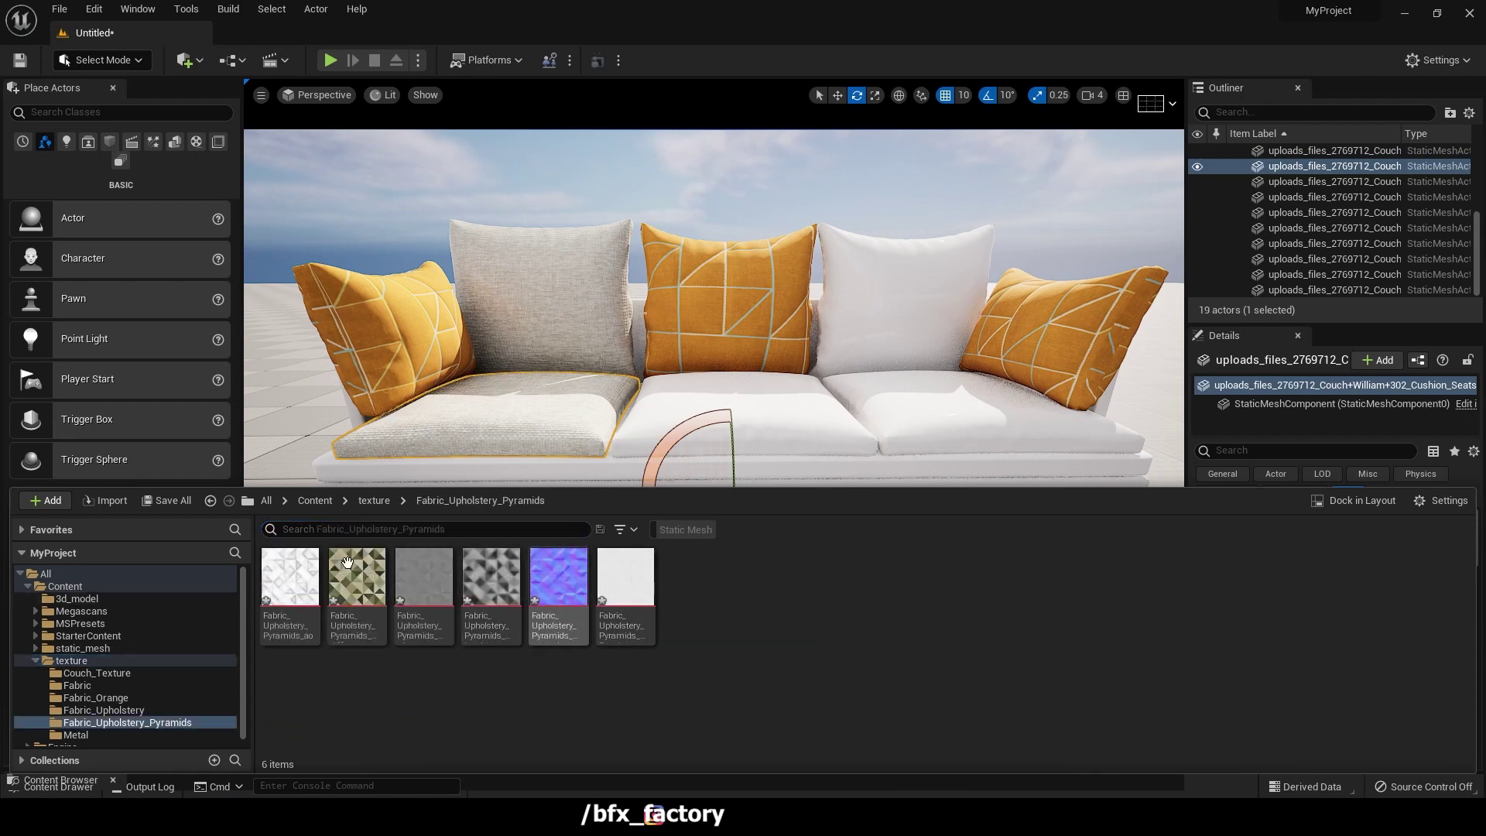